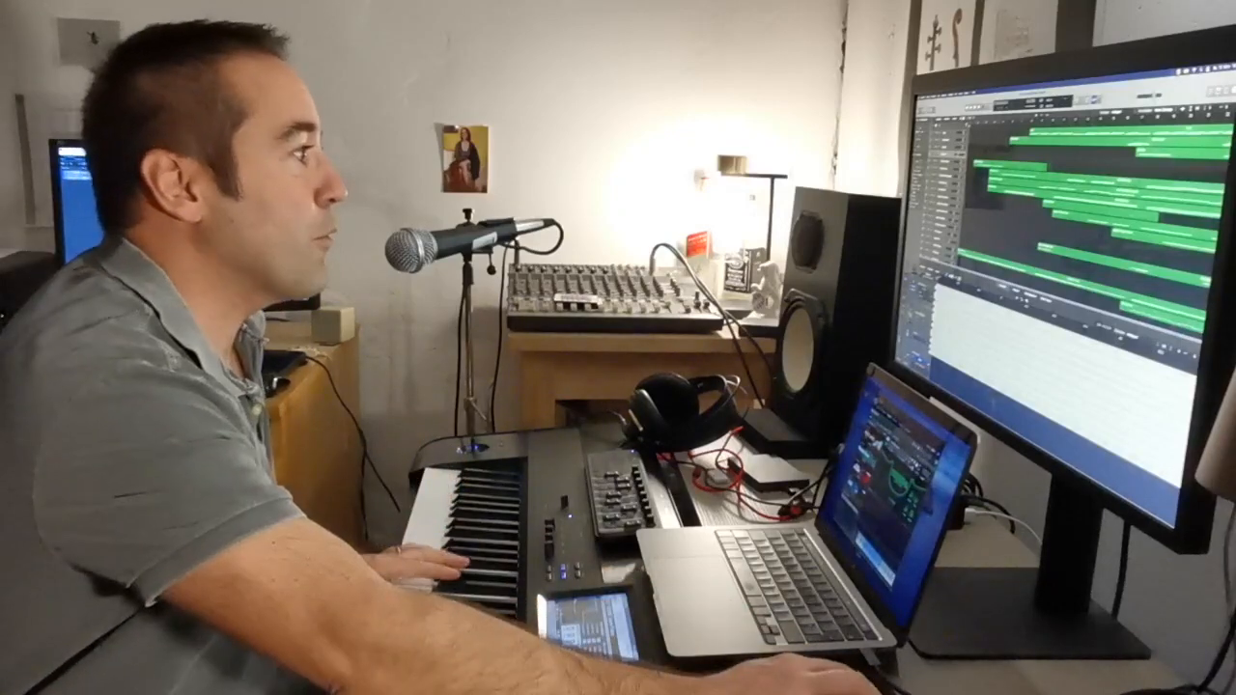
scroll(1091, 223, down, 3)
scroll(1091, 222, down, 1)
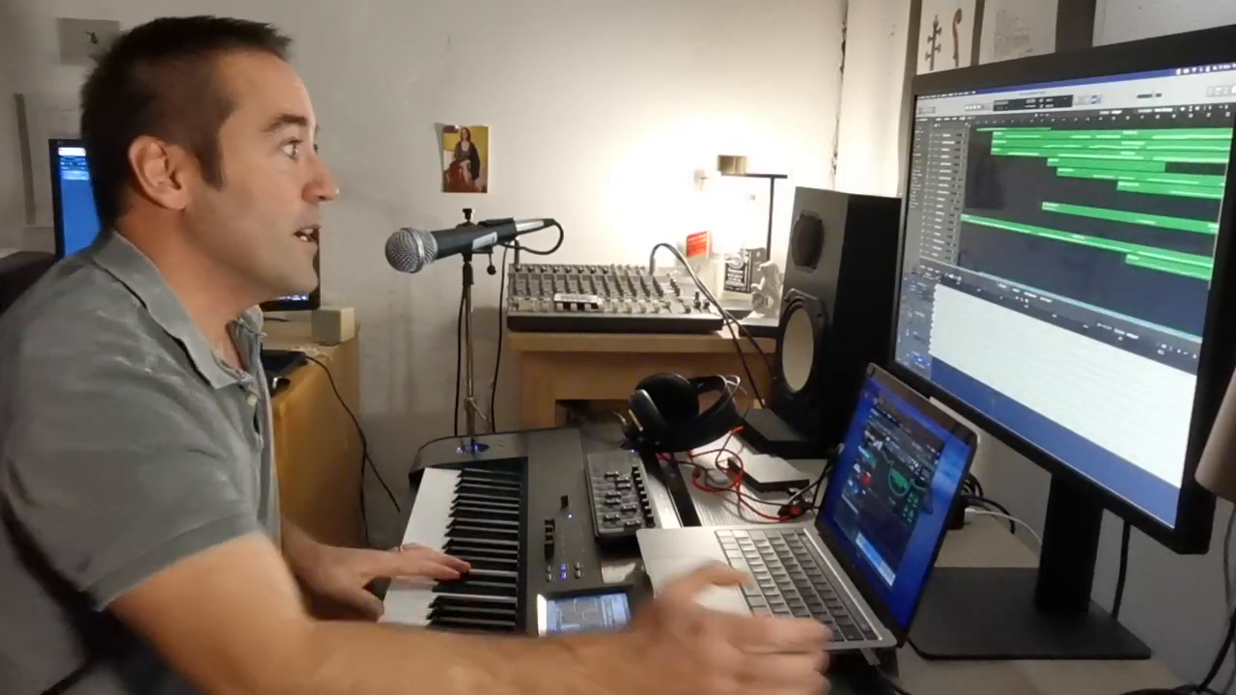
click(1081, 239)
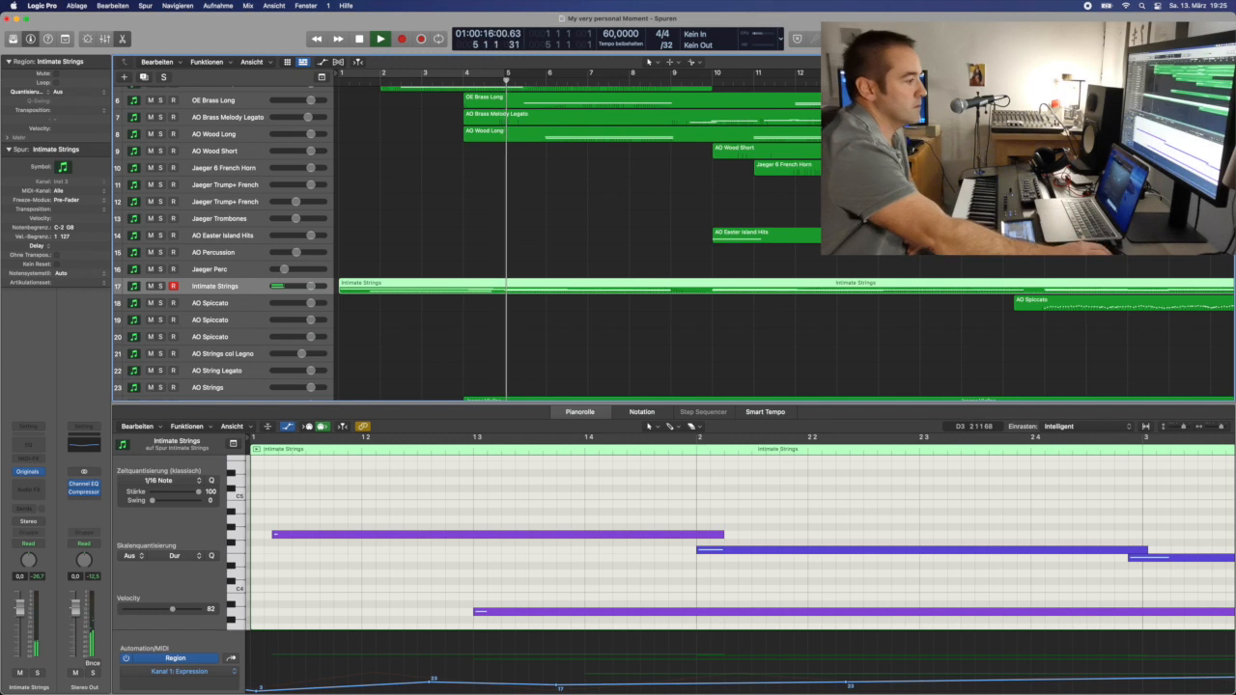
- Show the Intimate Strings instrument window, display the AO Spiccato region at bar 17, and move the window off the piano roll
key(v)
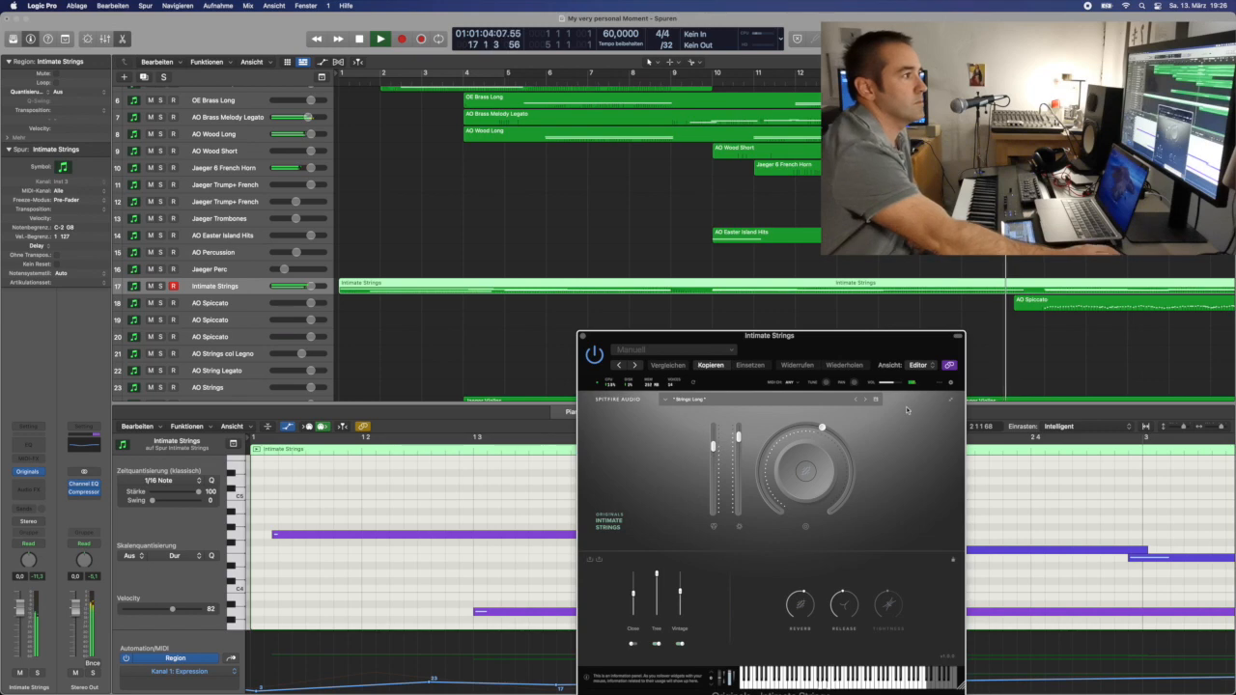
scroll(1027, 338, right, 8)
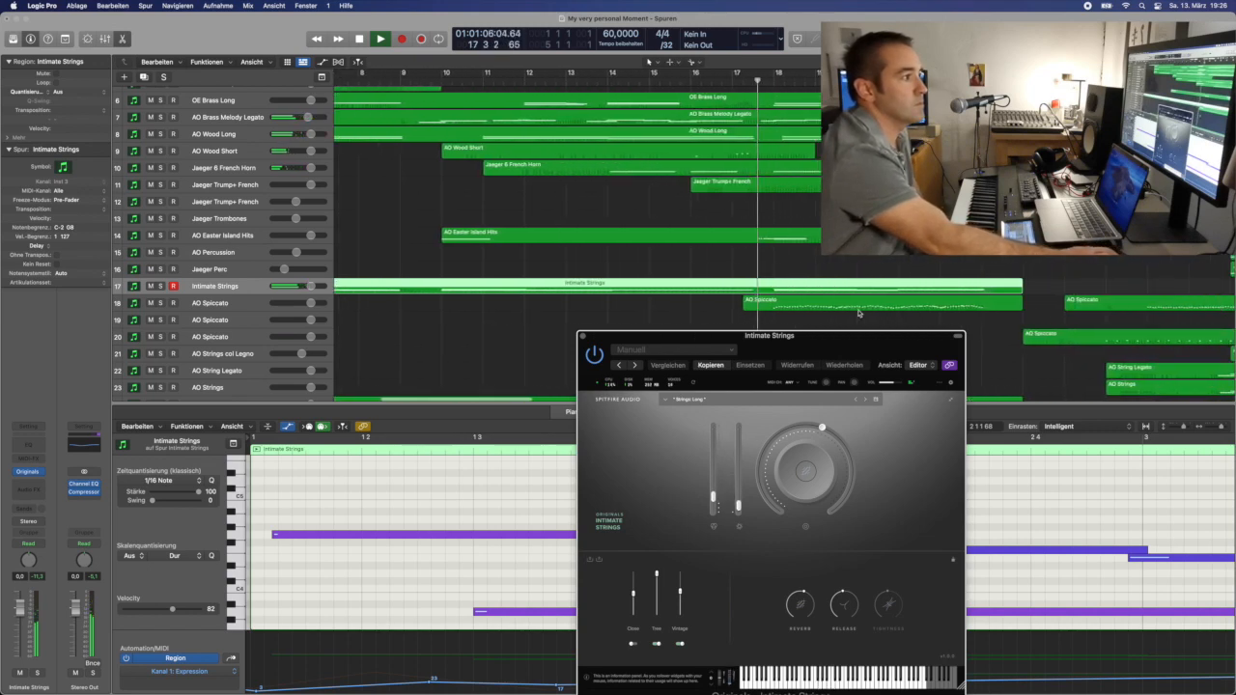
click(854, 309)
drag(720, 335, 366, 98)
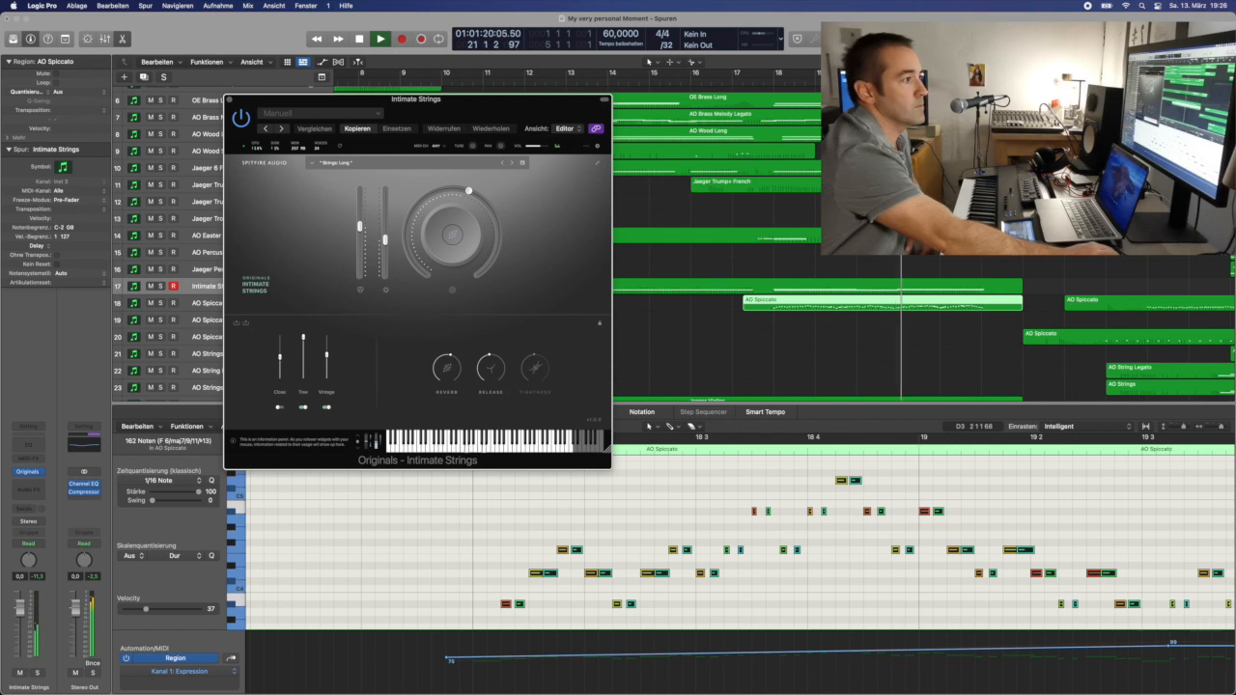
- Examine the notes of the AO Easter Island Hits region and the AO Spiccato region starting at bar 25
click(932, 236)
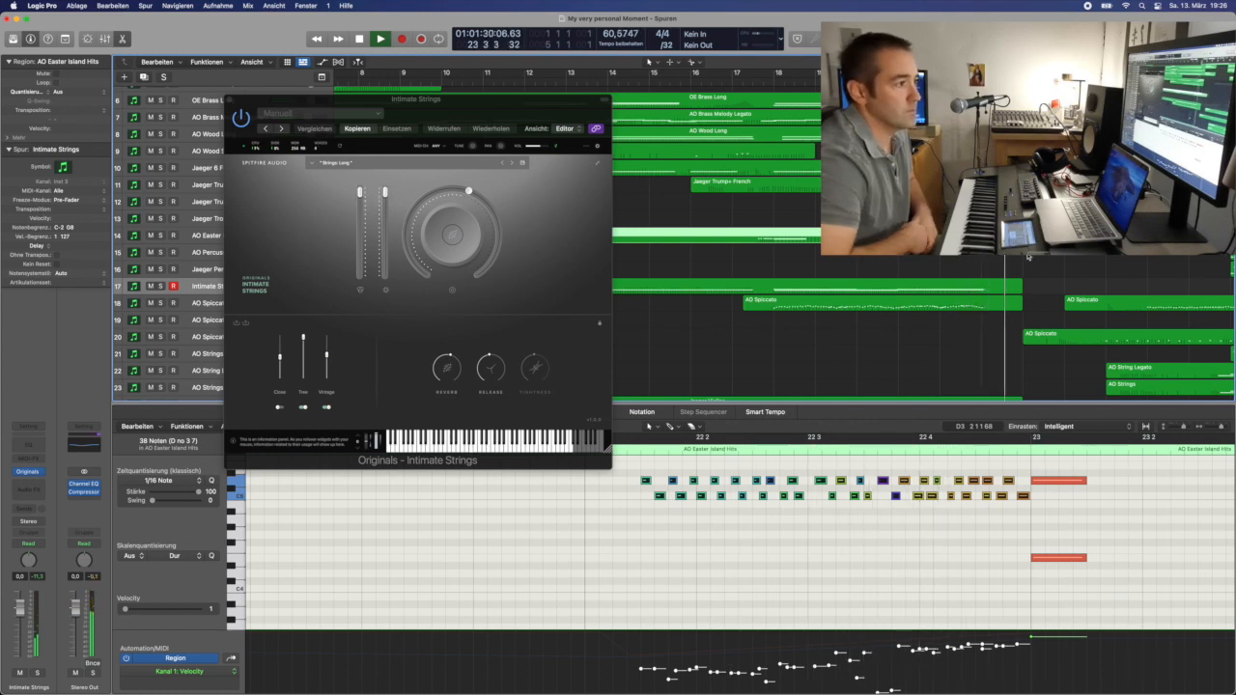
scroll(1028, 257, down, 5)
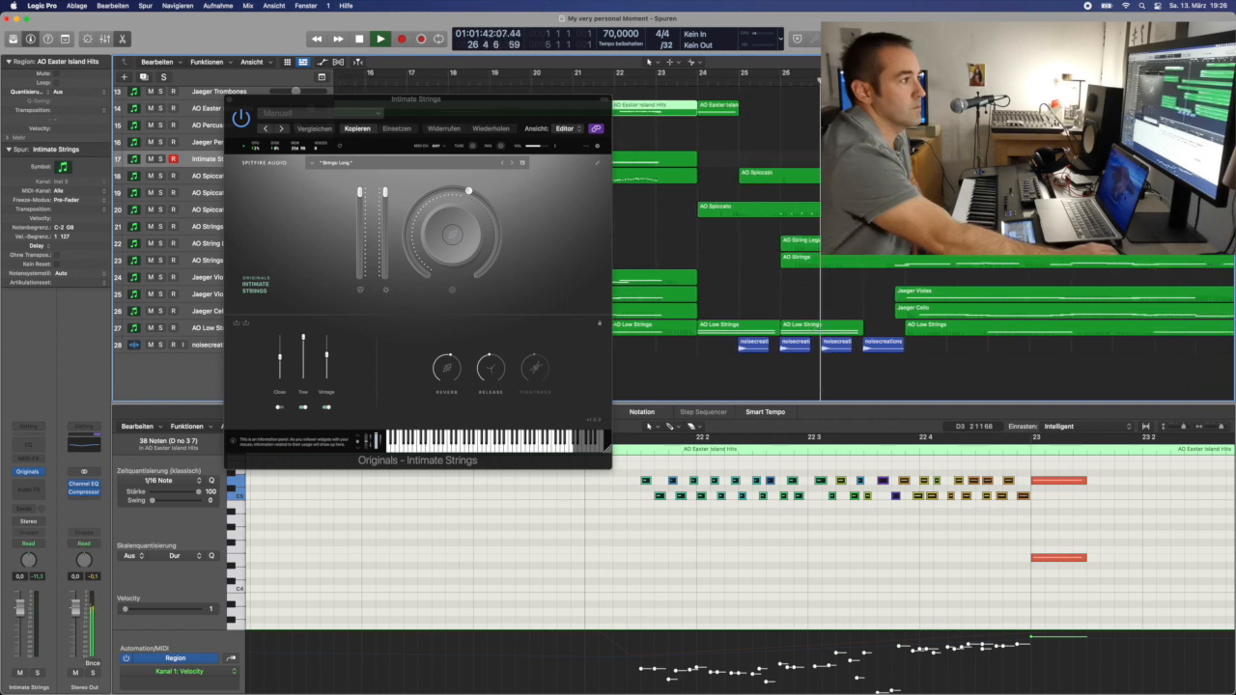
click(850, 175)
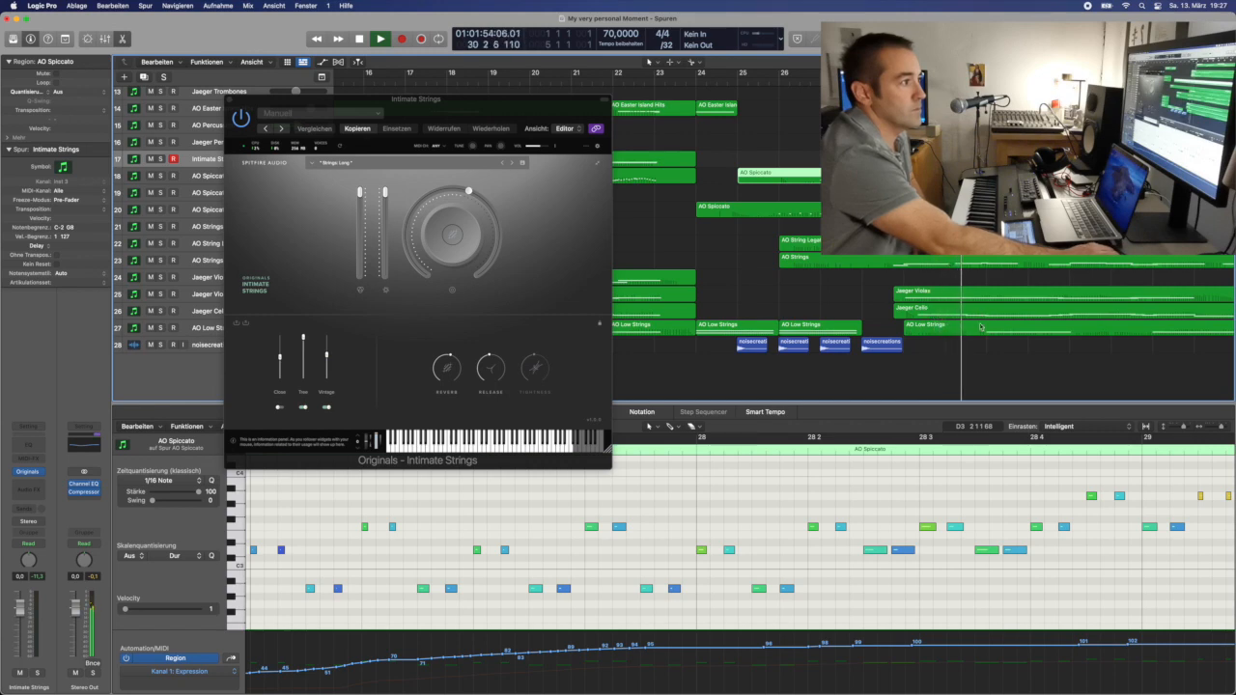
- Select the Jaeger 6 French Horn track to view its Kontakt instrument, and clear the instrument window away from the arrangement
scroll(980, 327, right, 5)
scroll(980, 327, up, 2)
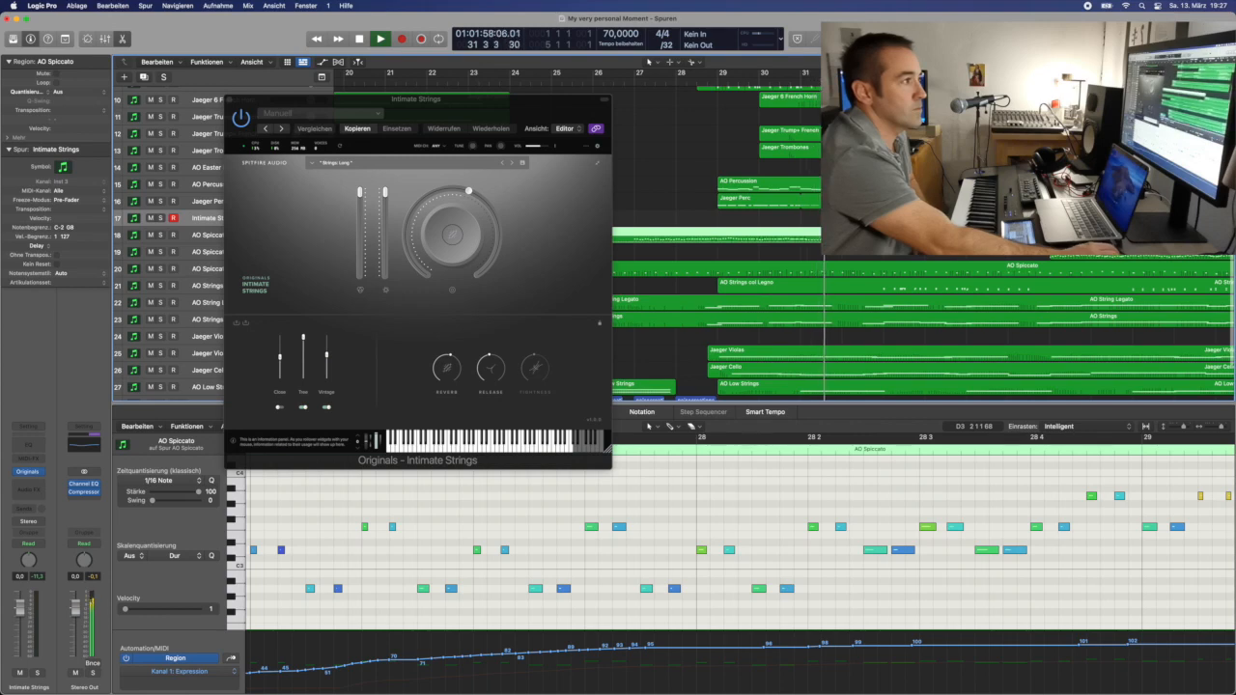
scroll(674, 242, up, 1)
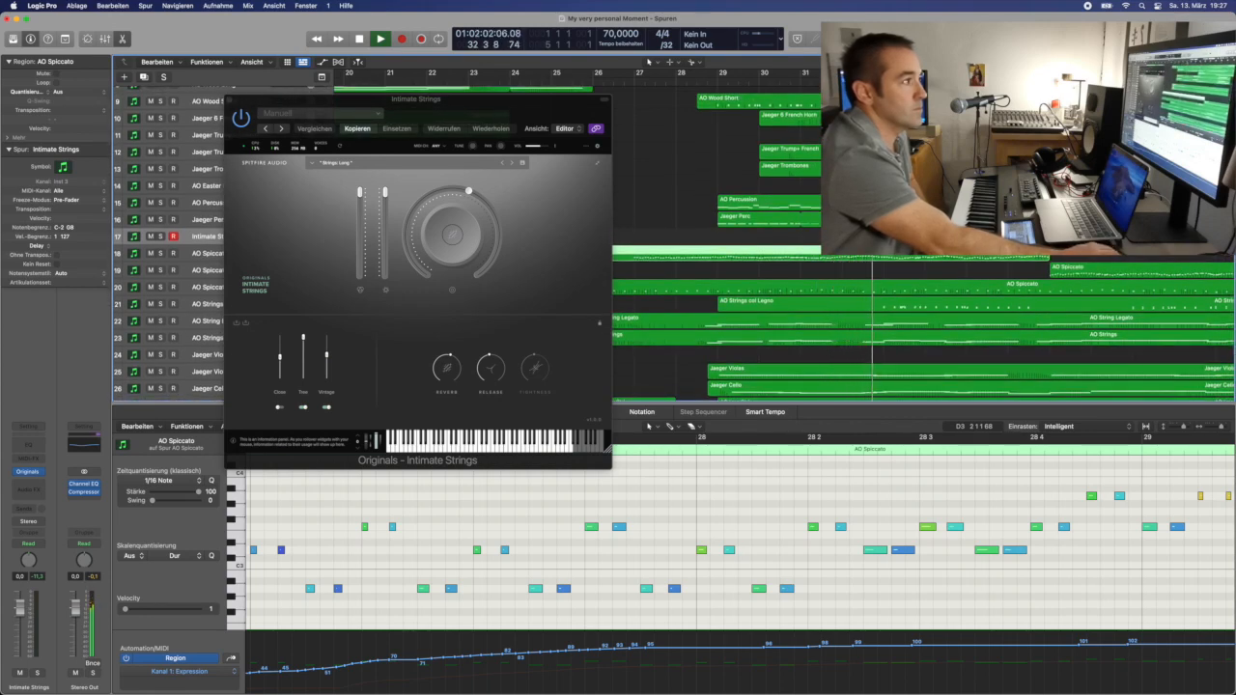
click(200, 118)
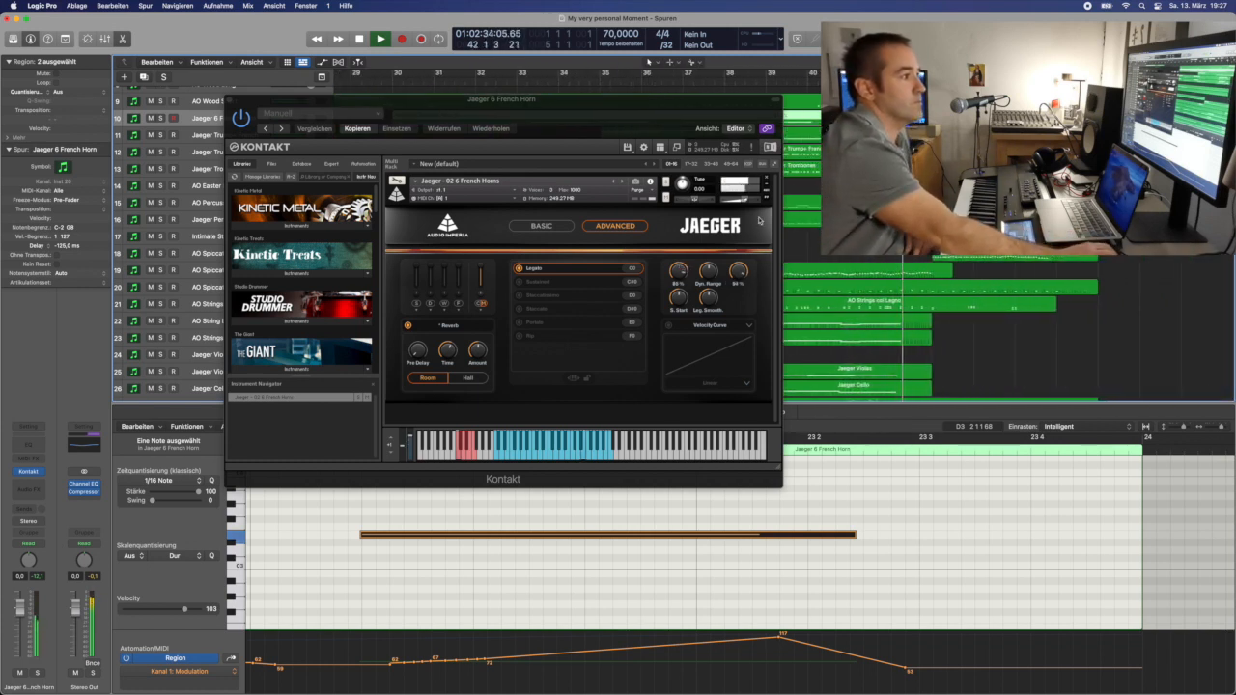
drag(404, 107, 564, 694)
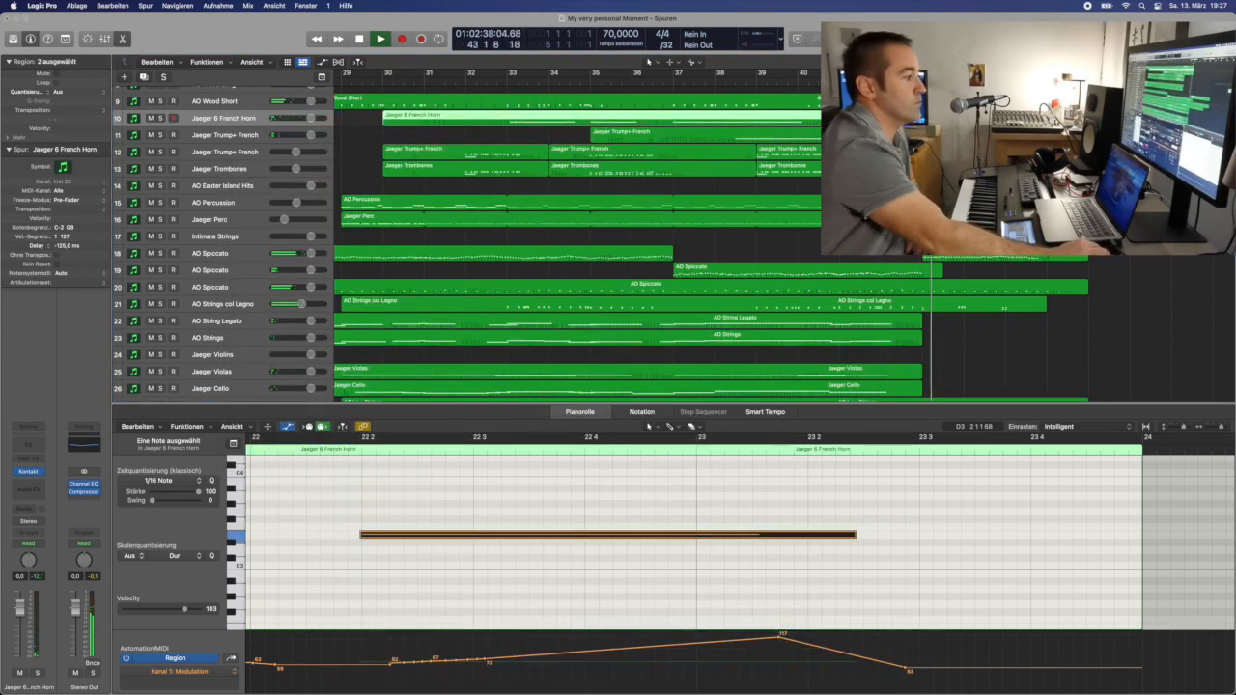
- Examine the notes of the AO Strings col Legno region and the AO Spiccato region around bar 45
click(952, 302)
scroll(853, 468, up, 2)
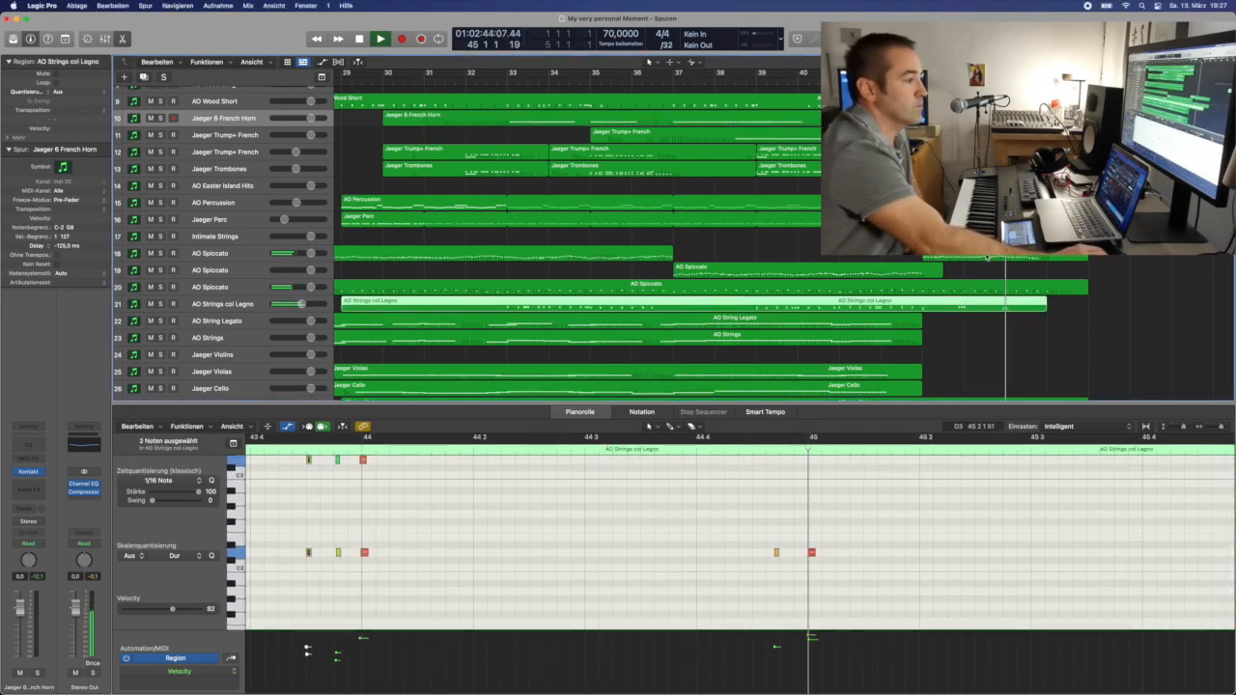
click(987, 259)
scroll(939, 523, down, 4)
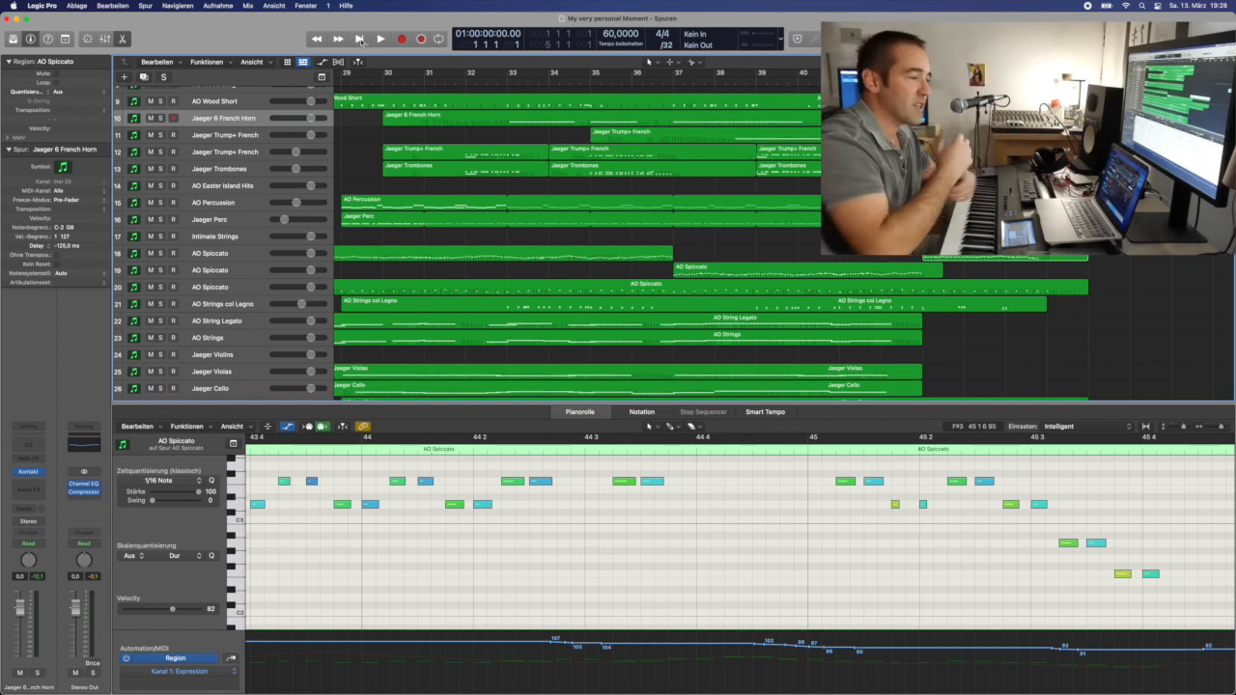
- Go back to the beginning of the arrangement and open the OE Solo Trumpet region starting at bar 2
scroll(470, 211, left, 15)
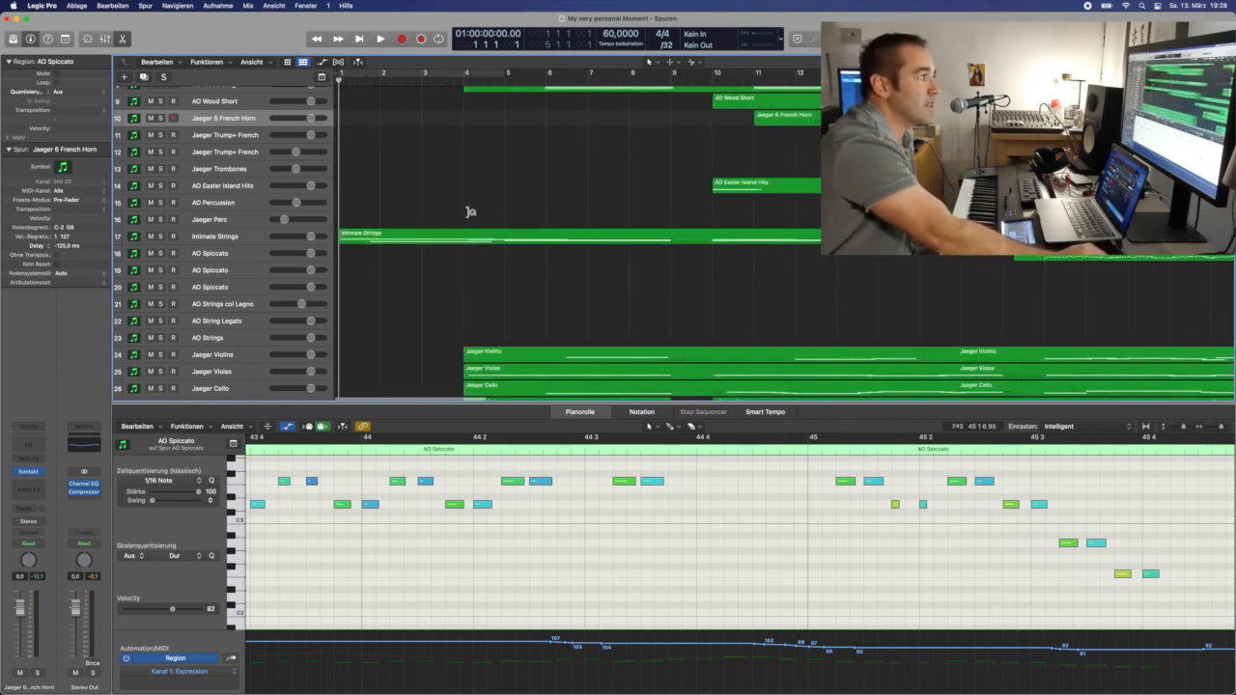
scroll(470, 211, up, 5)
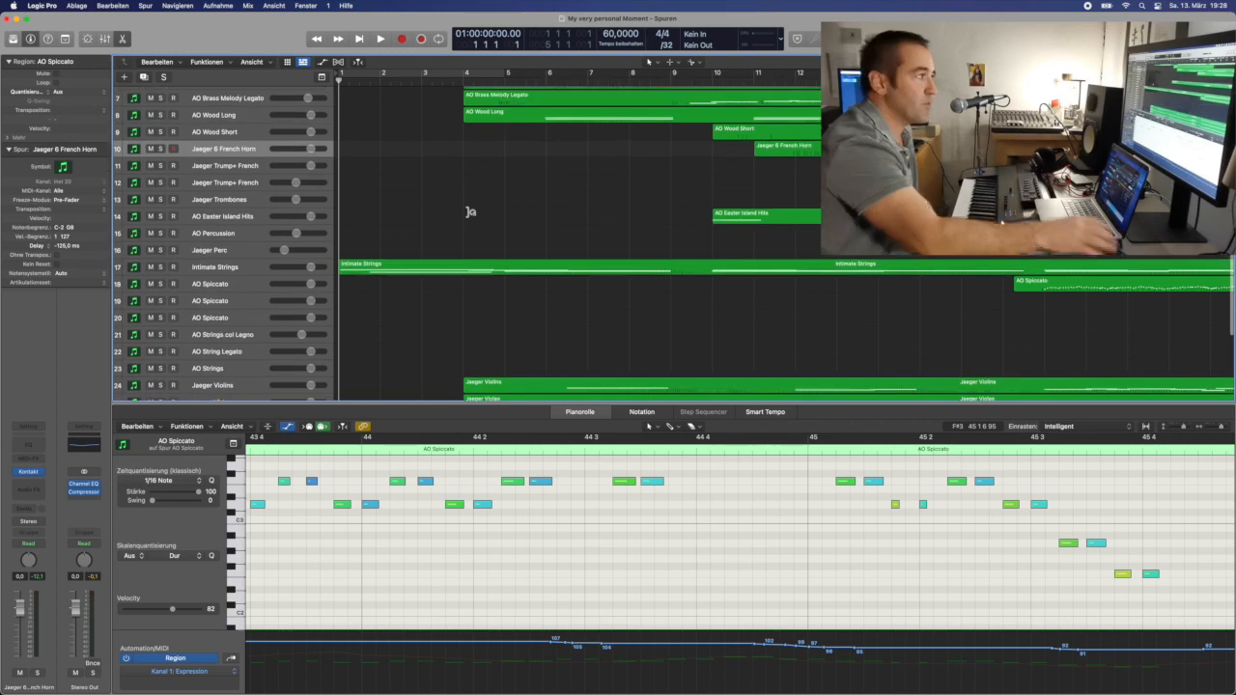
scroll(470, 212, up, 2)
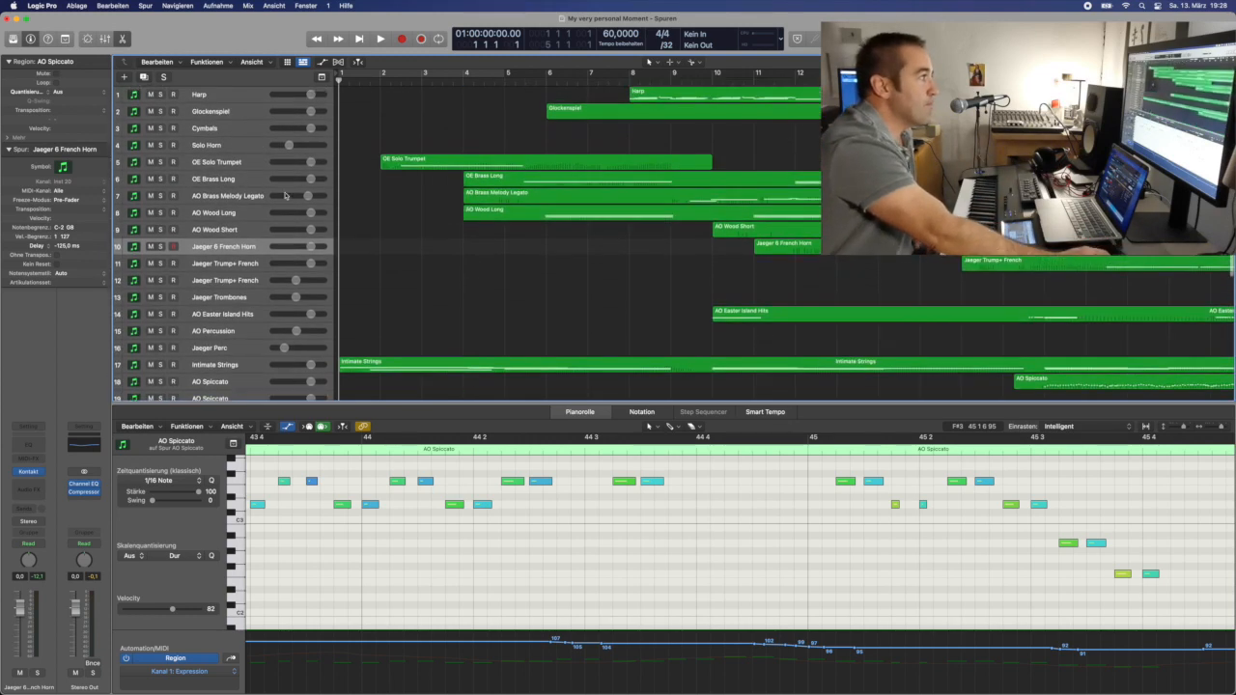
click(417, 165)
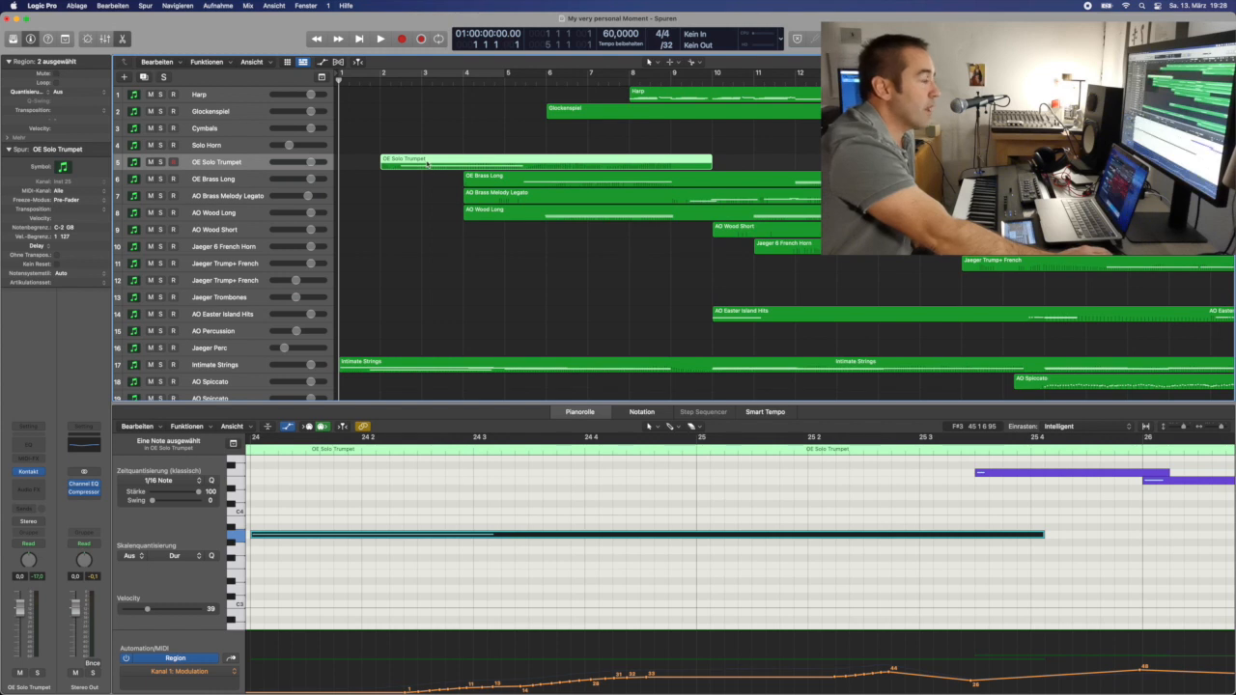
- Solo the Jaeger Violins, Jaeger Violas, Jaeger Cello and AO Low Strings tracks during playback
scroll(438, 260, down, 3)
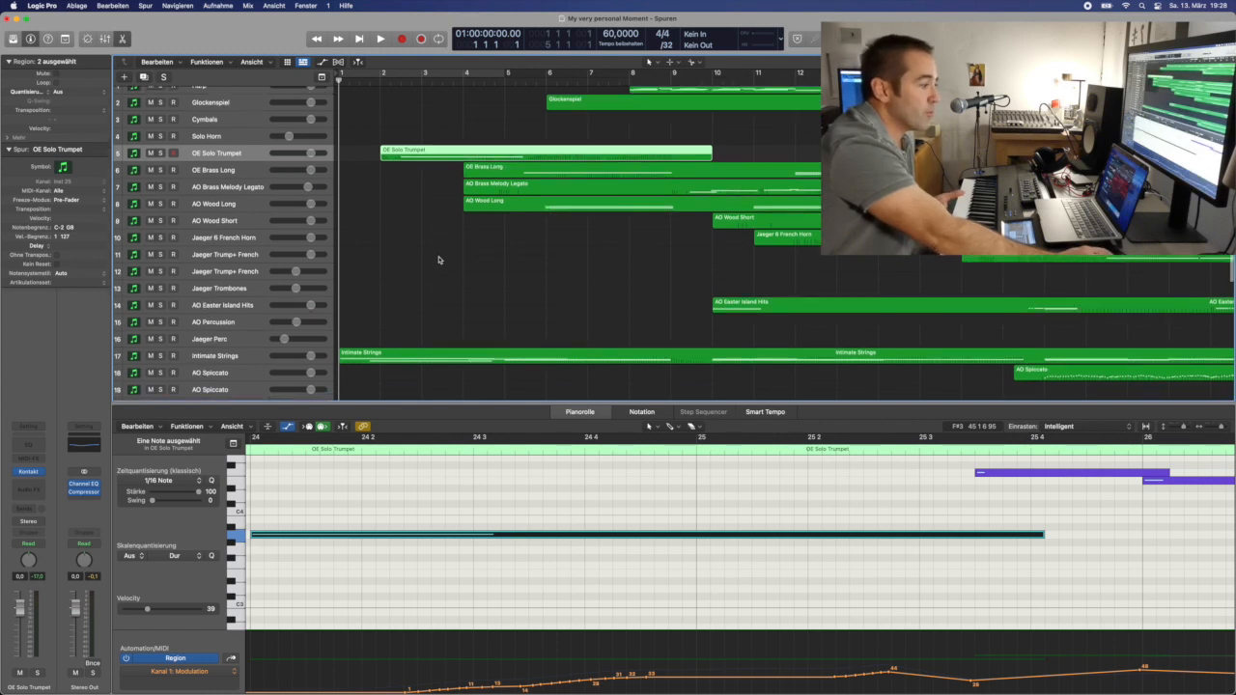
scroll(444, 222, down, 5)
scroll(444, 222, right, 2)
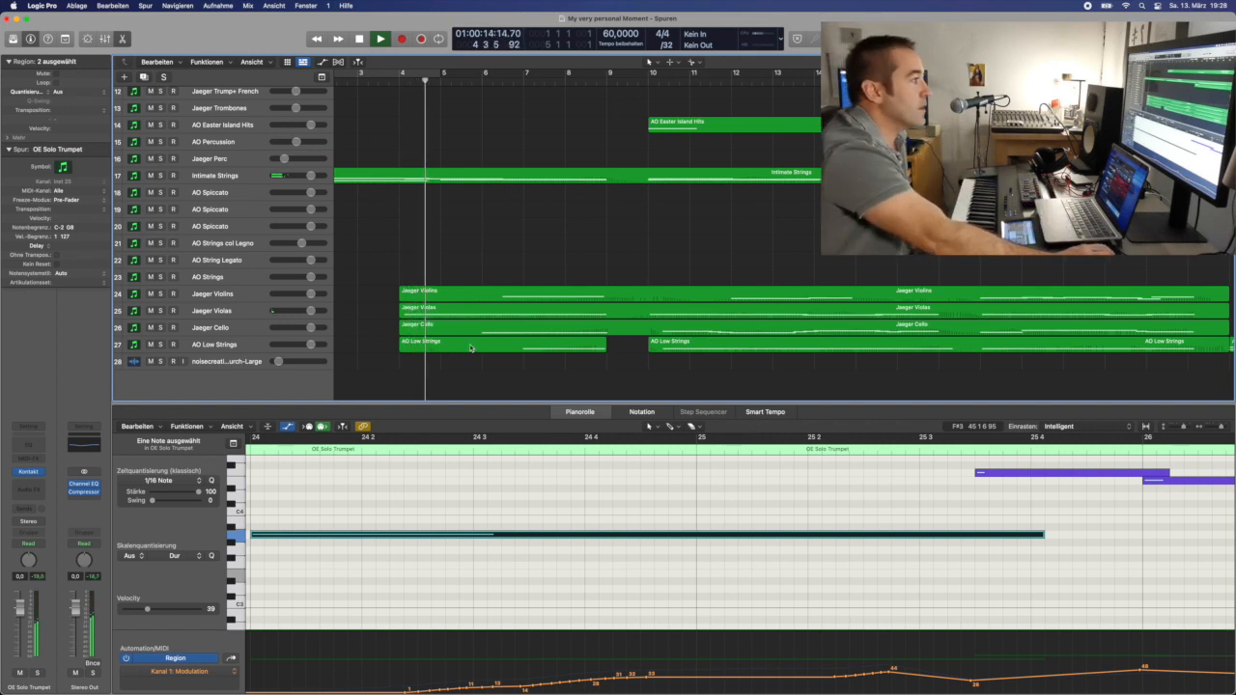
click(160, 294)
click(160, 310)
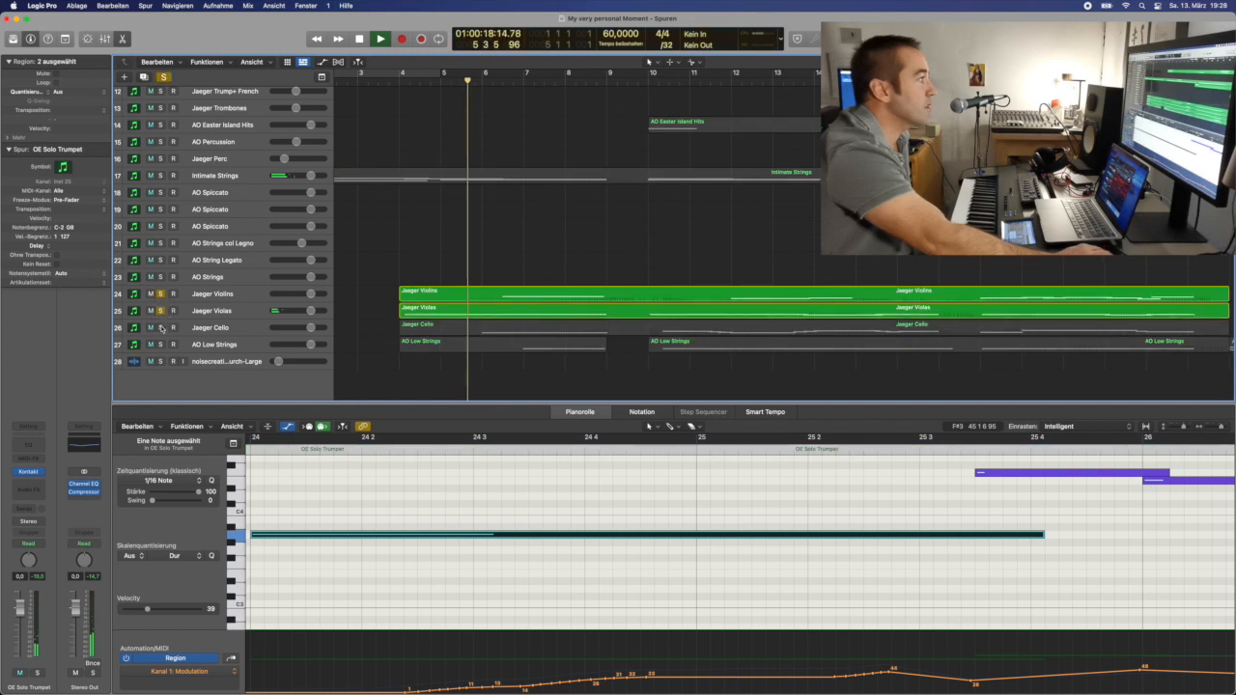
click(160, 327)
click(160, 344)
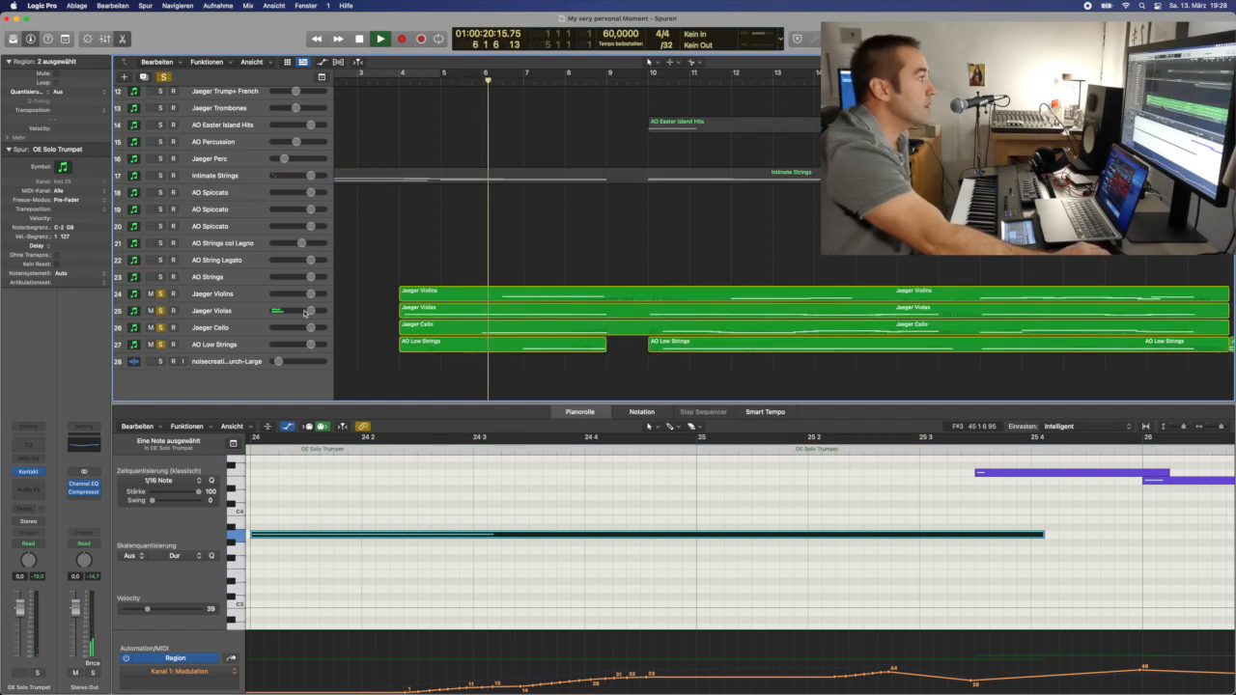
- Examine the Jaeger Violins notes and modulation curve around bar 8 while the soloed strings play
click(555, 292)
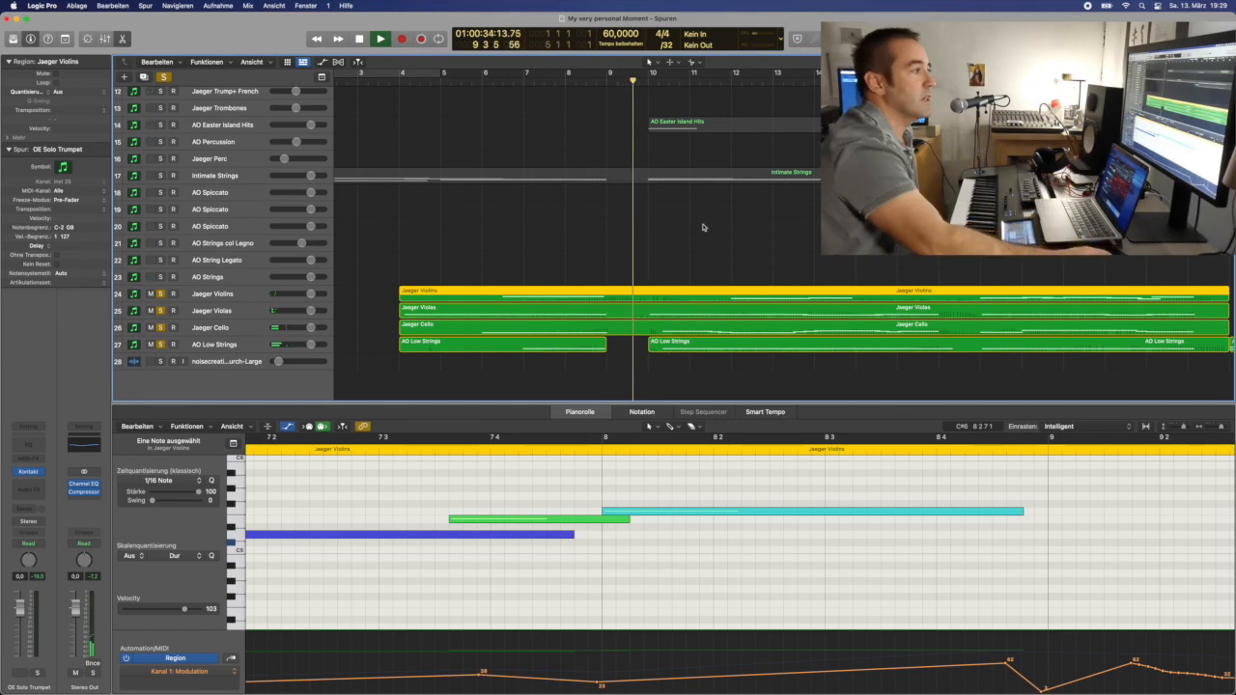
scroll(506, 239, up, 6)
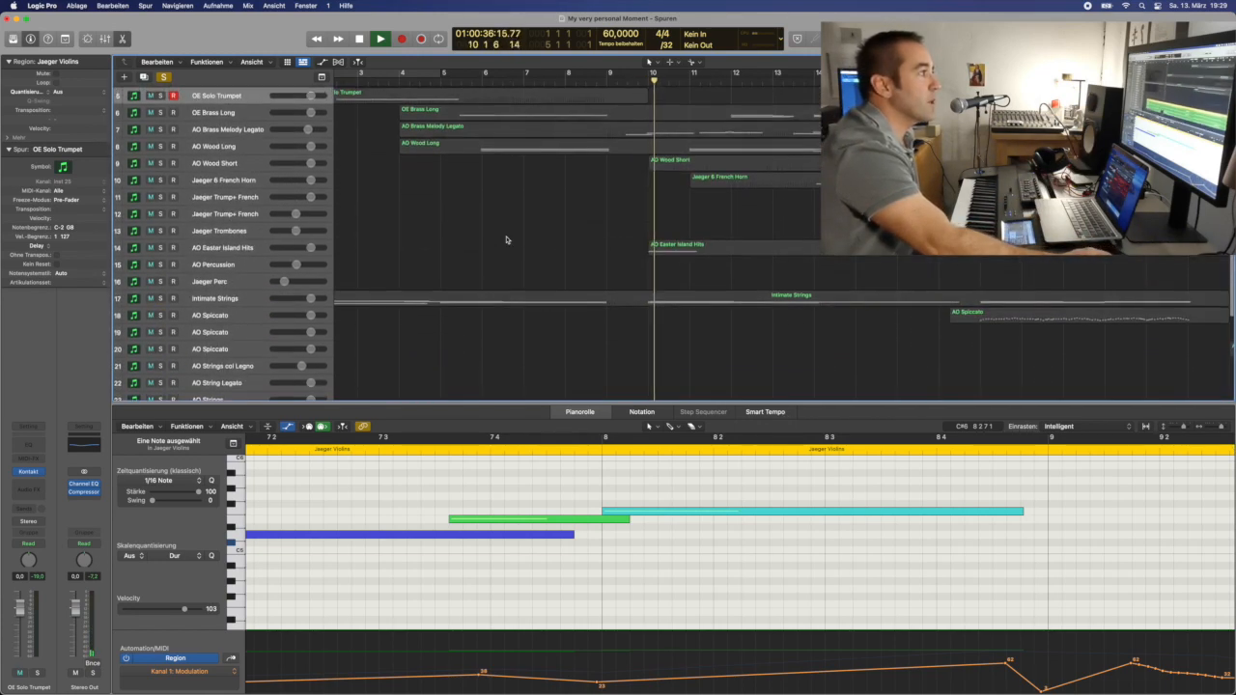
scroll(506, 240, down, 4)
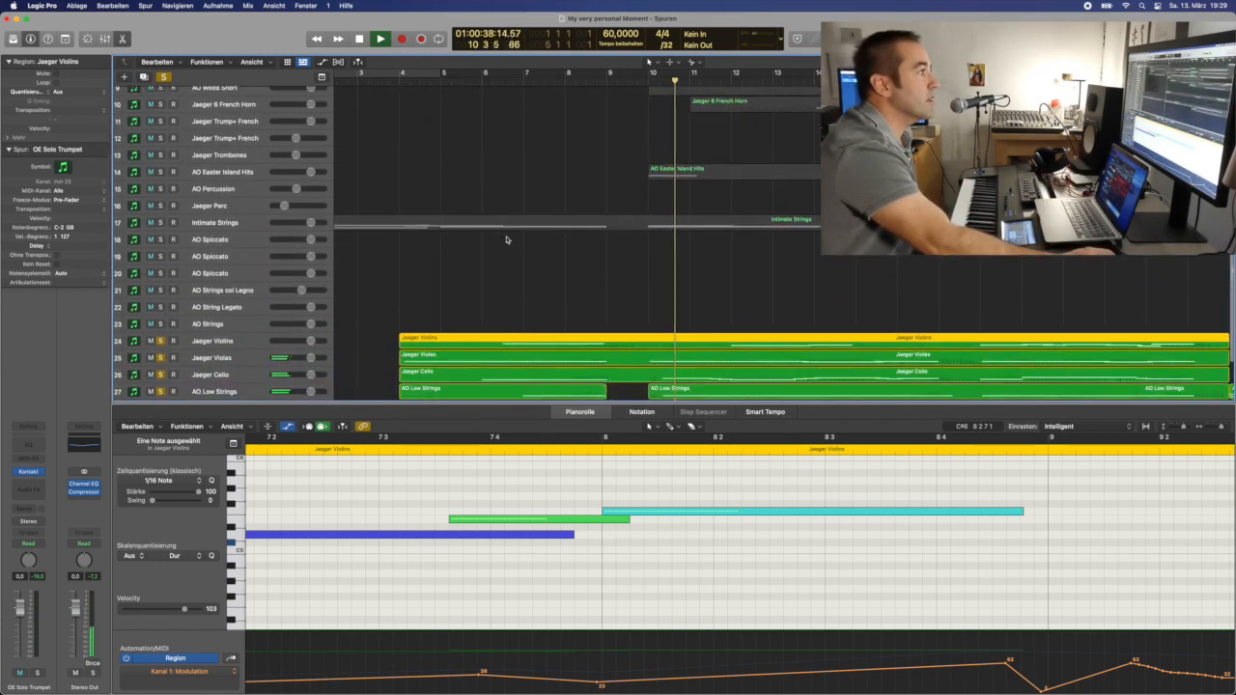
scroll(506, 240, down, 3)
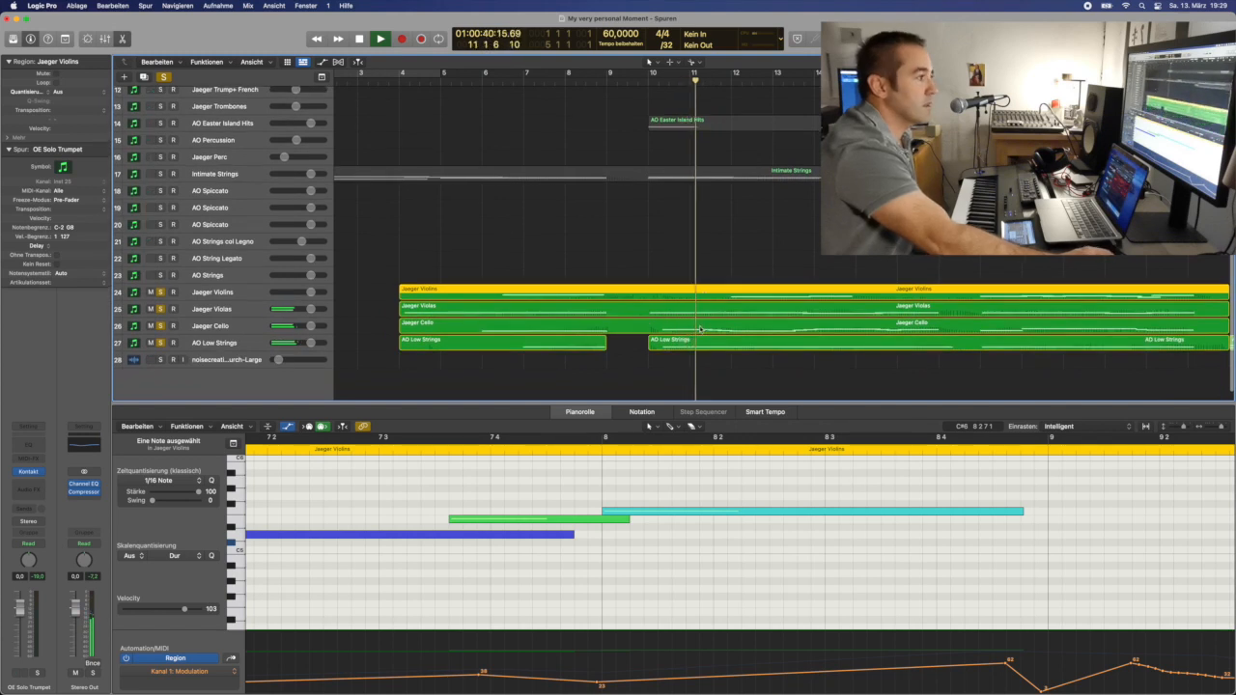
- Examine the Jaeger Cello notes and modulation curve from bar 11 to bar 13
click(700, 329)
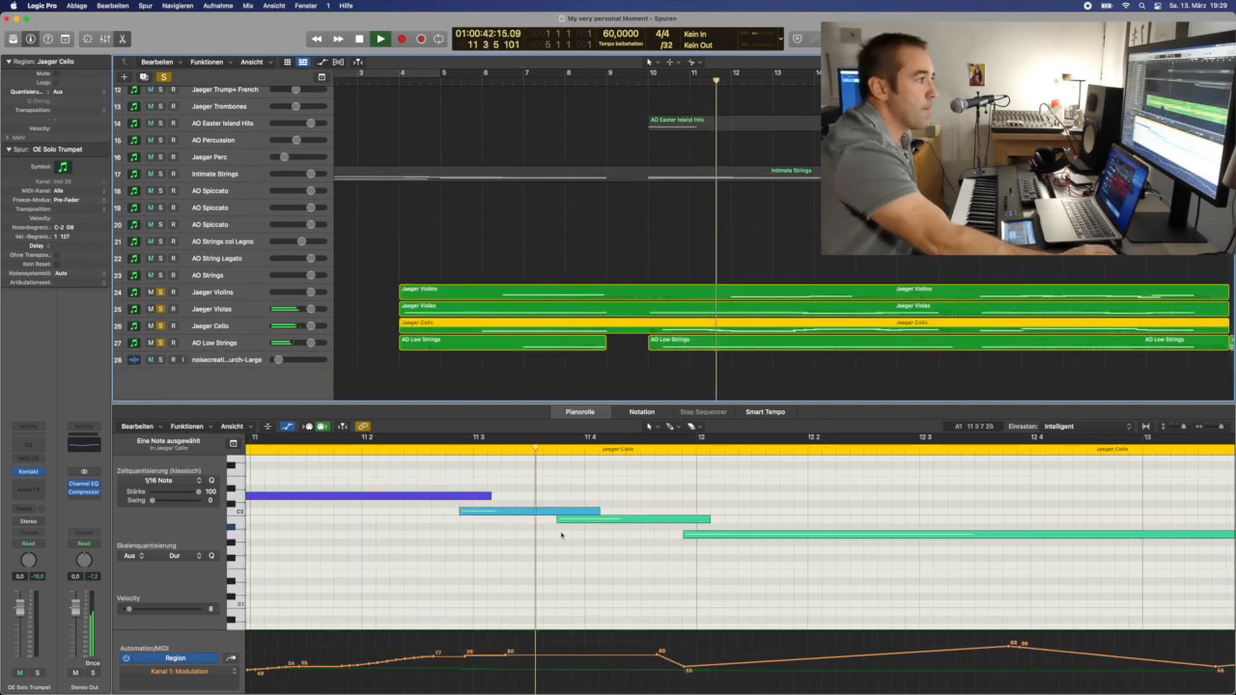
scroll(702, 614, right, 3)
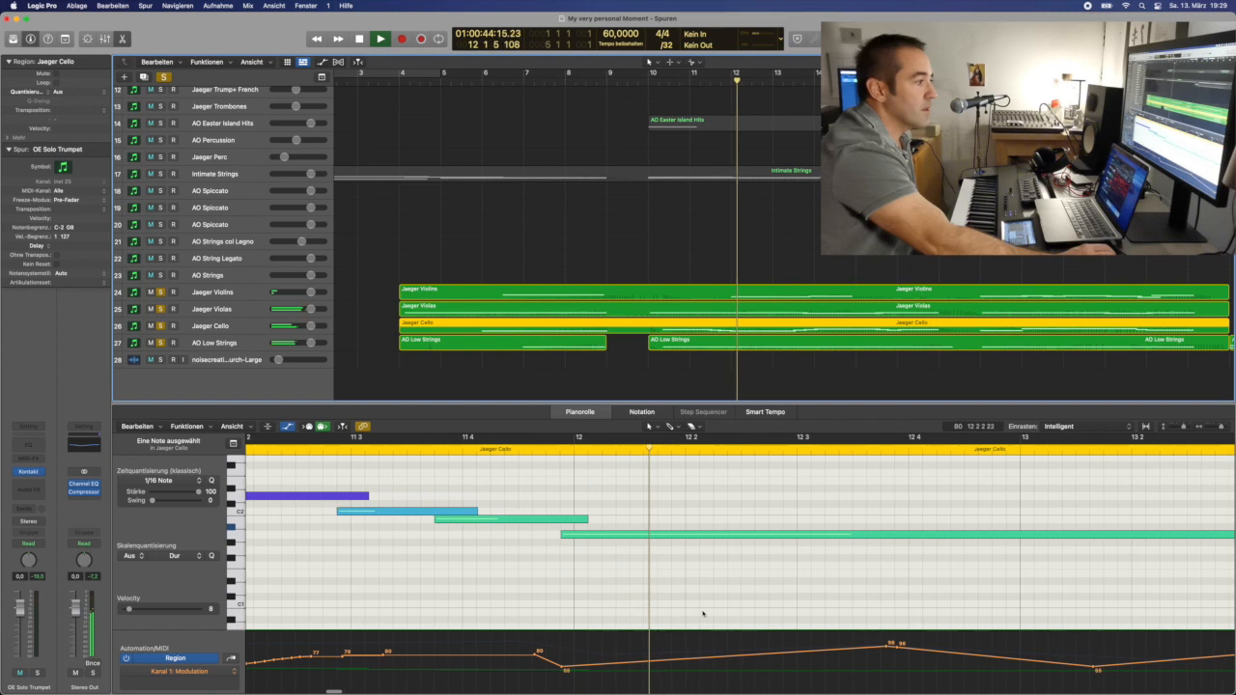
scroll(702, 614, right, 4)
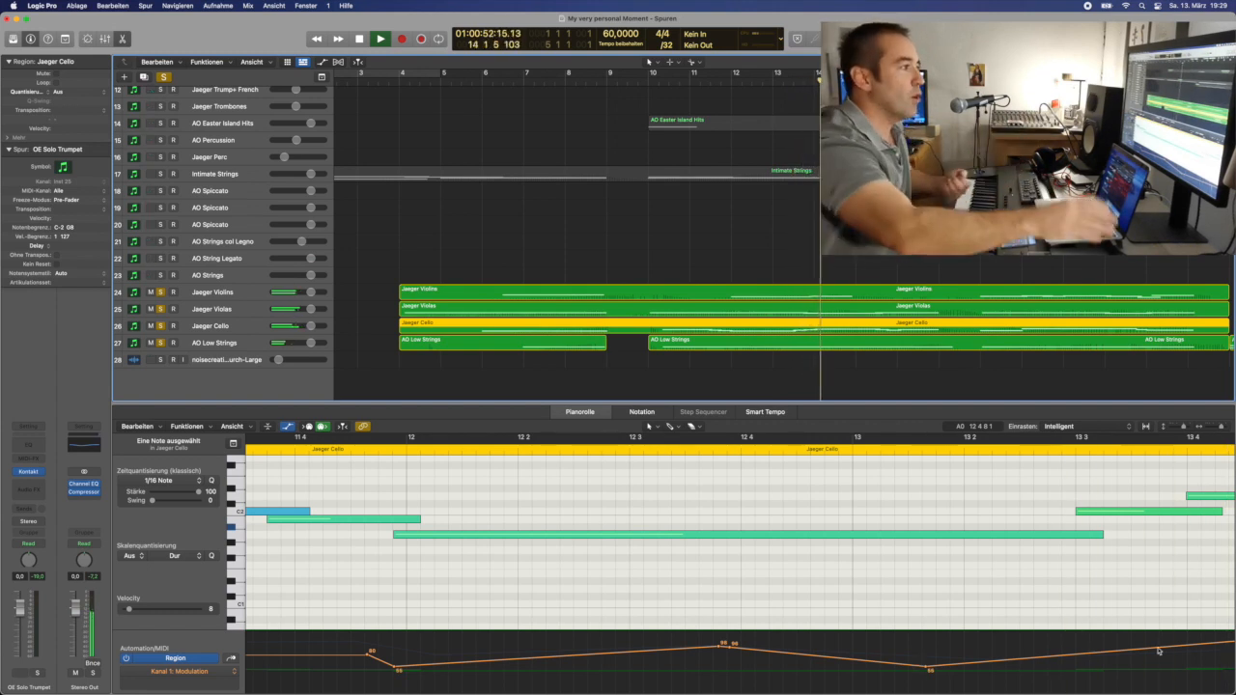
- Open the Jaeger Violas region and switch its controller lane from expression to modulation
click(816, 311)
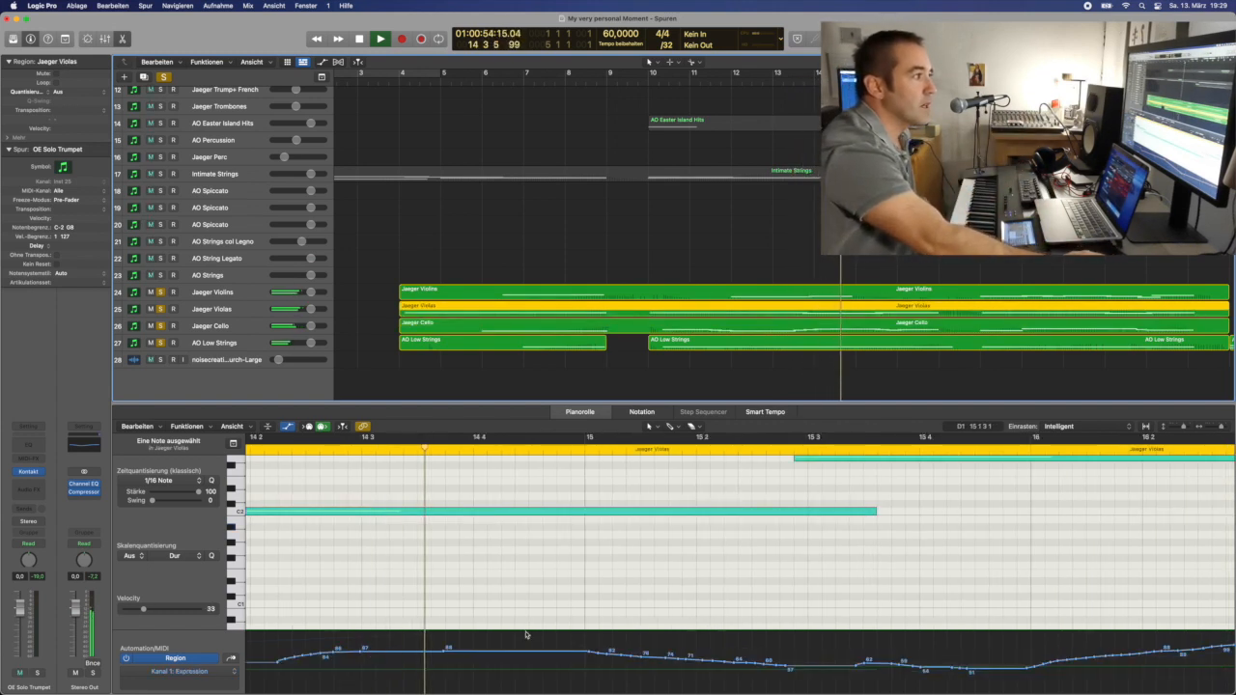
click(225, 670)
click(244, 660)
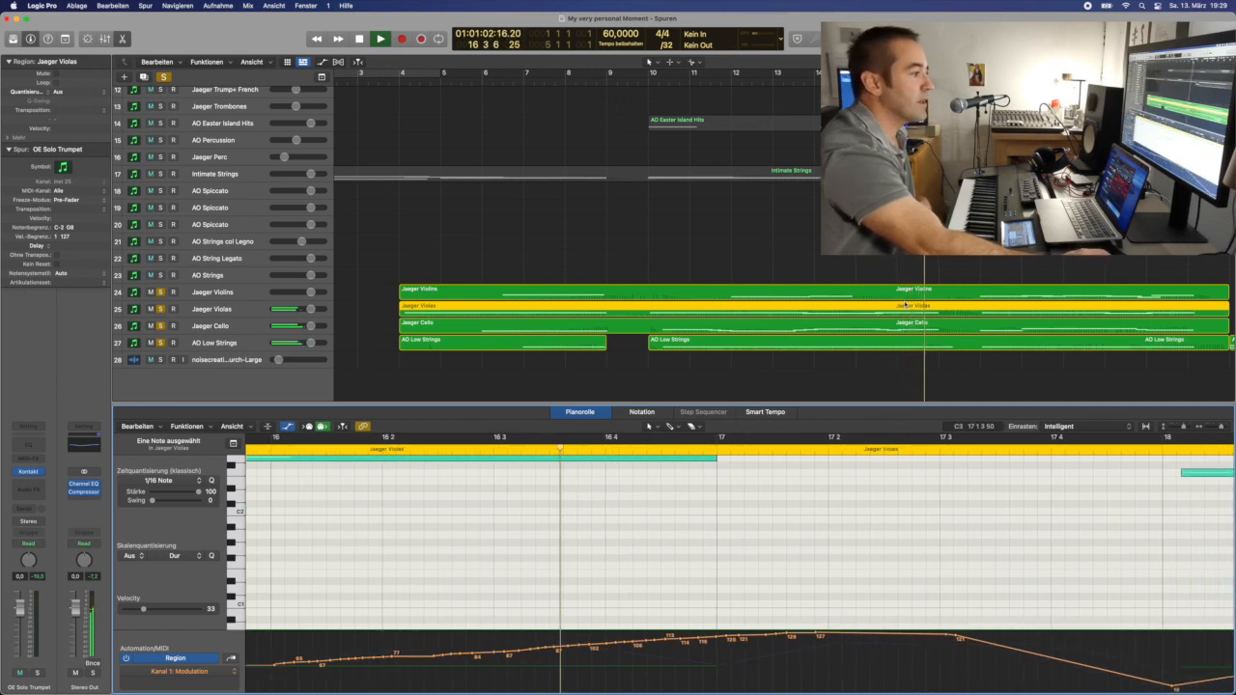
- Examine the Jaeger Violins notes and modulation curve from bar 18 to bar 20
click(1028, 298)
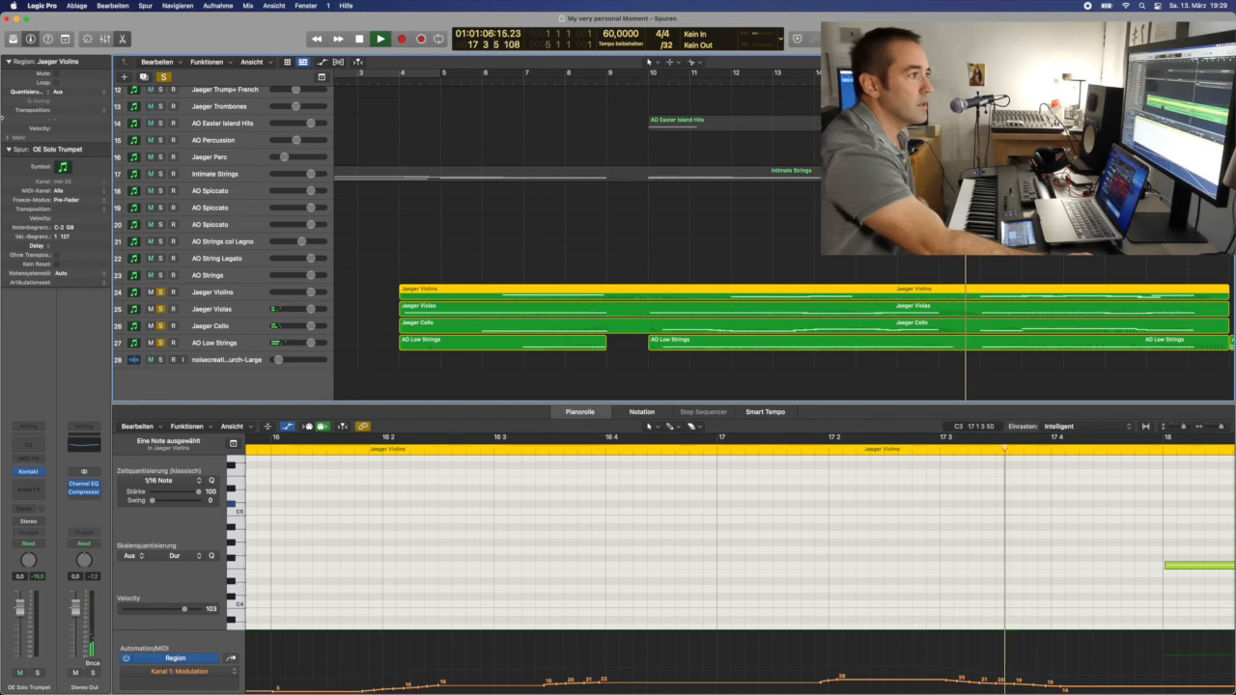
scroll(579, 386, right, 1)
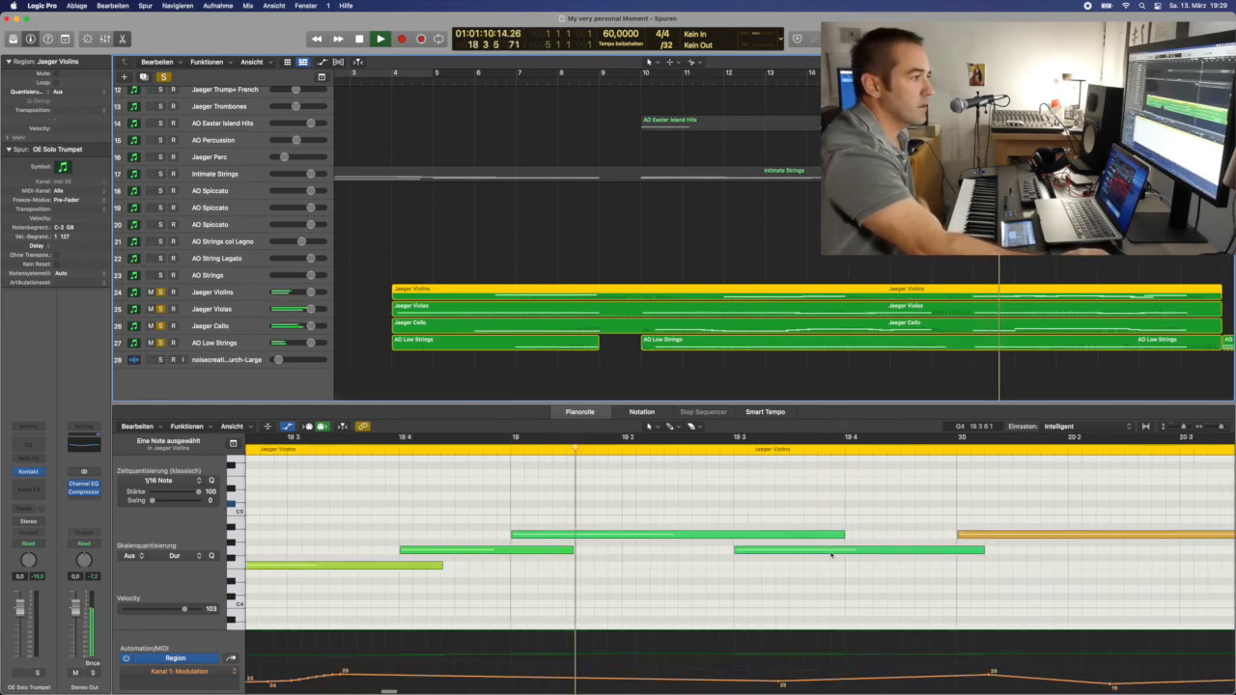
scroll(831, 555, left, 5)
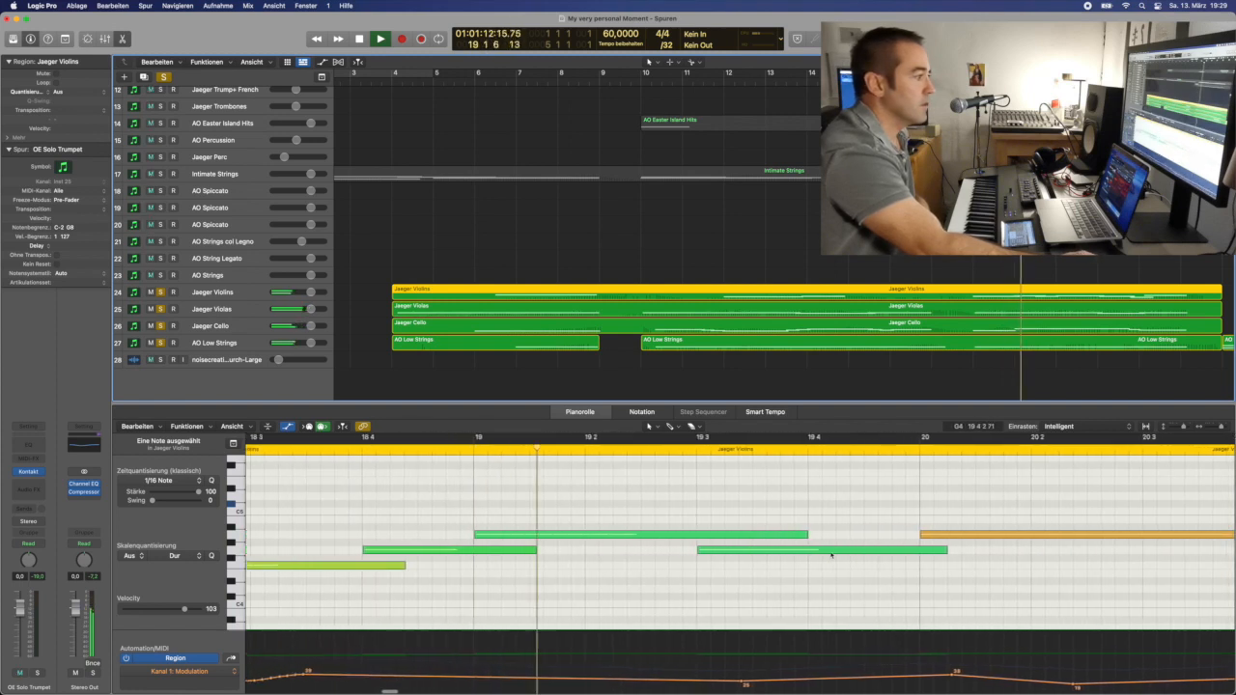
scroll(775, 522, right, 3)
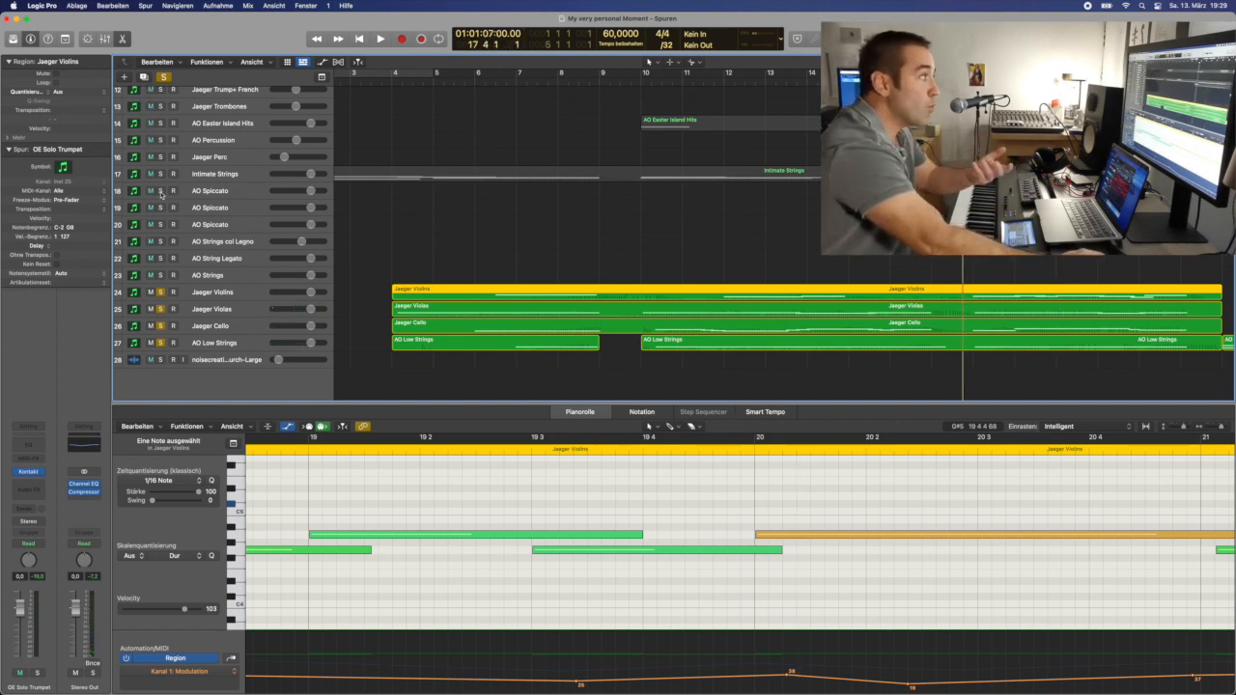
- Solo and select AO Spiccato track 18, play it with the soloed strings and follow its notes from bar 18
click(226, 194)
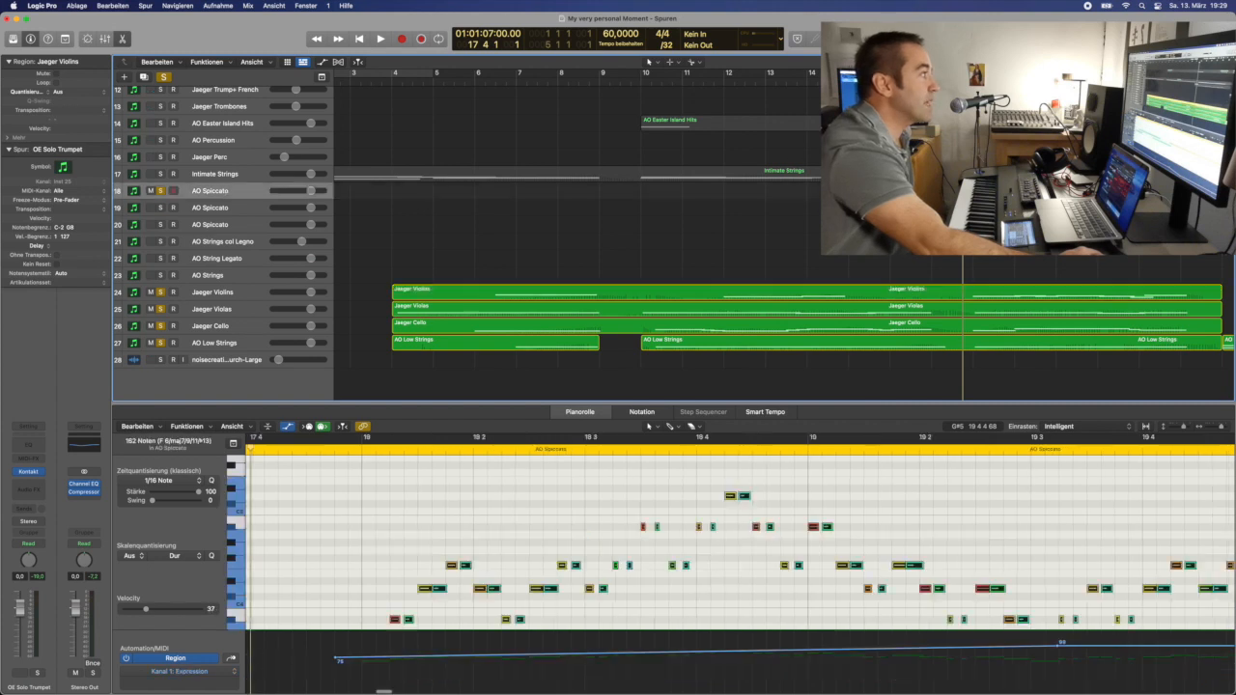
key(space)
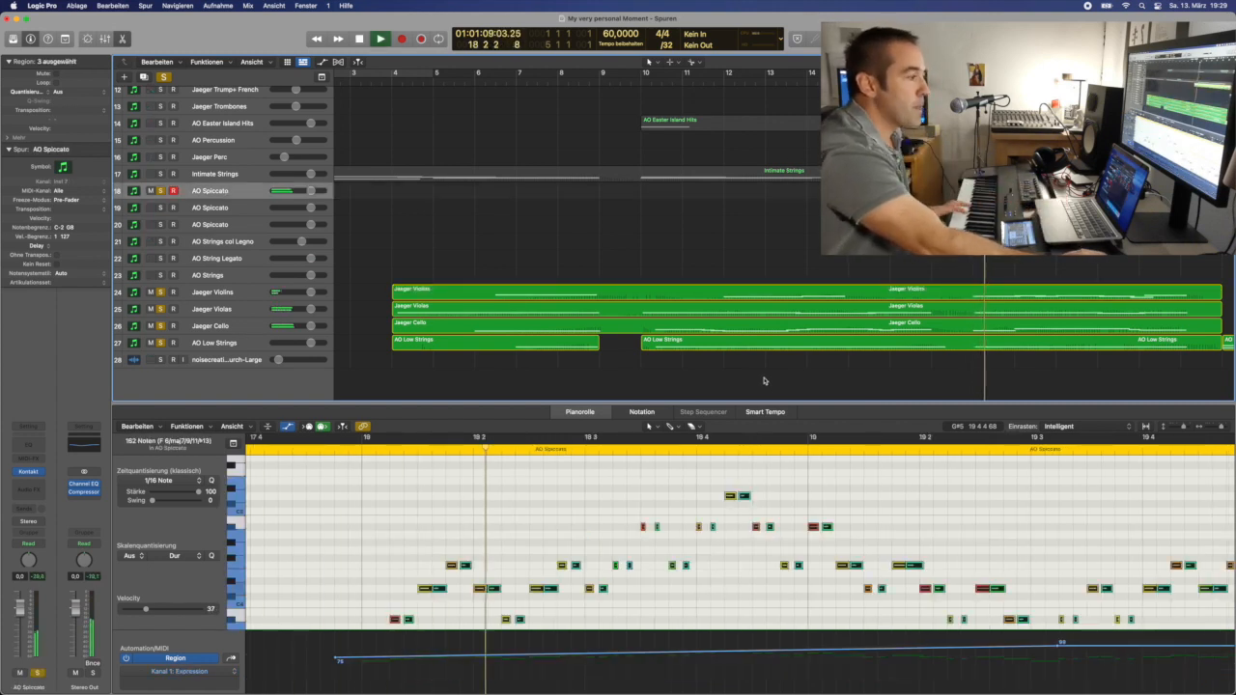
scroll(796, 489, down, 2)
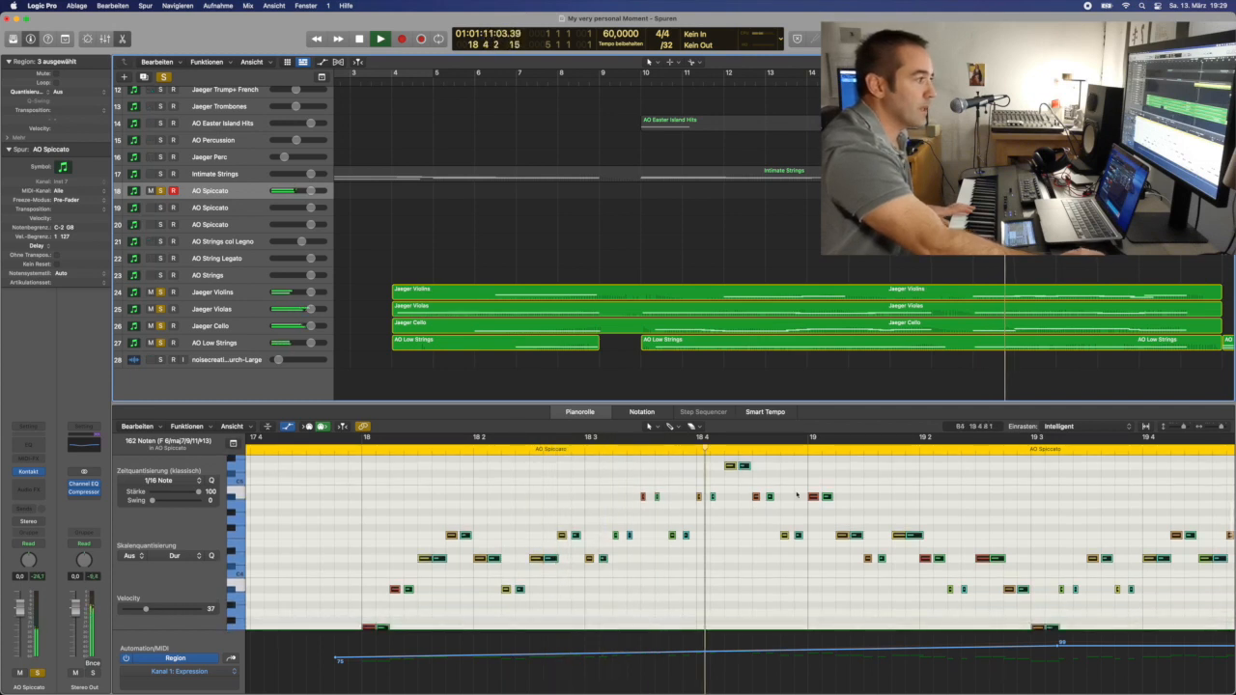
scroll(792, 492, right, 3)
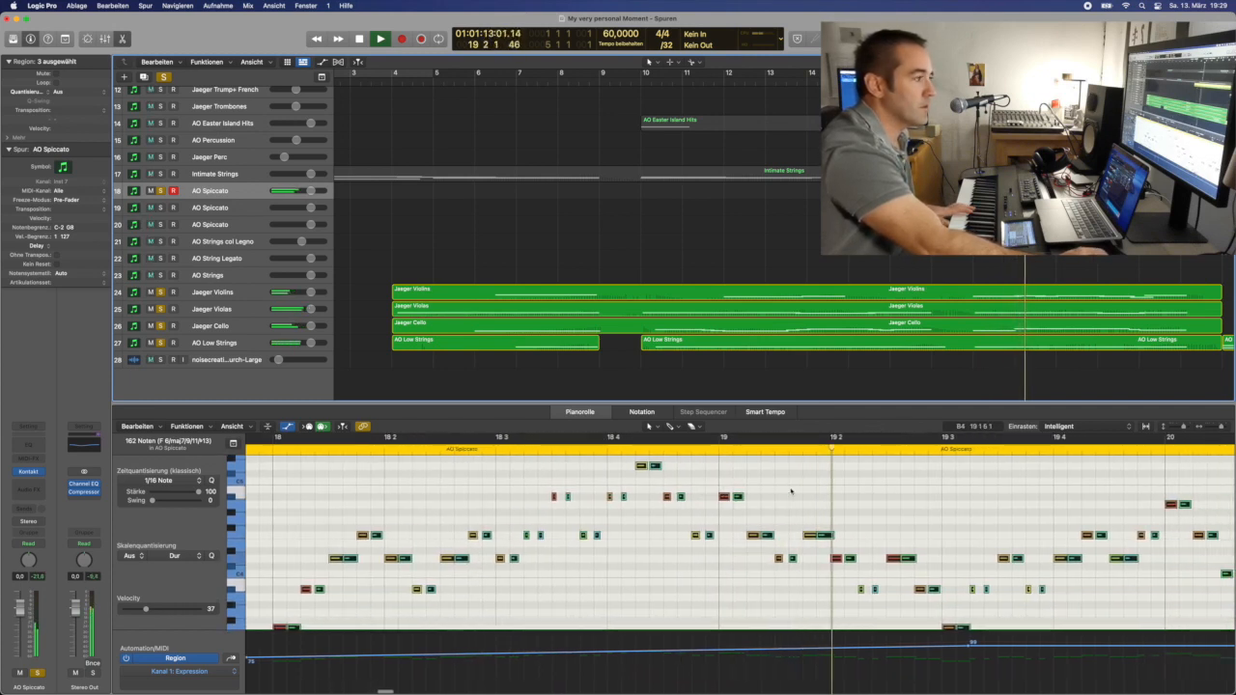
- Unsolo Jaeger Violins, Jaeger Violas, Jaeger Cello and AO Low Strings during playback, and stop playing around bar 21
click(160, 292)
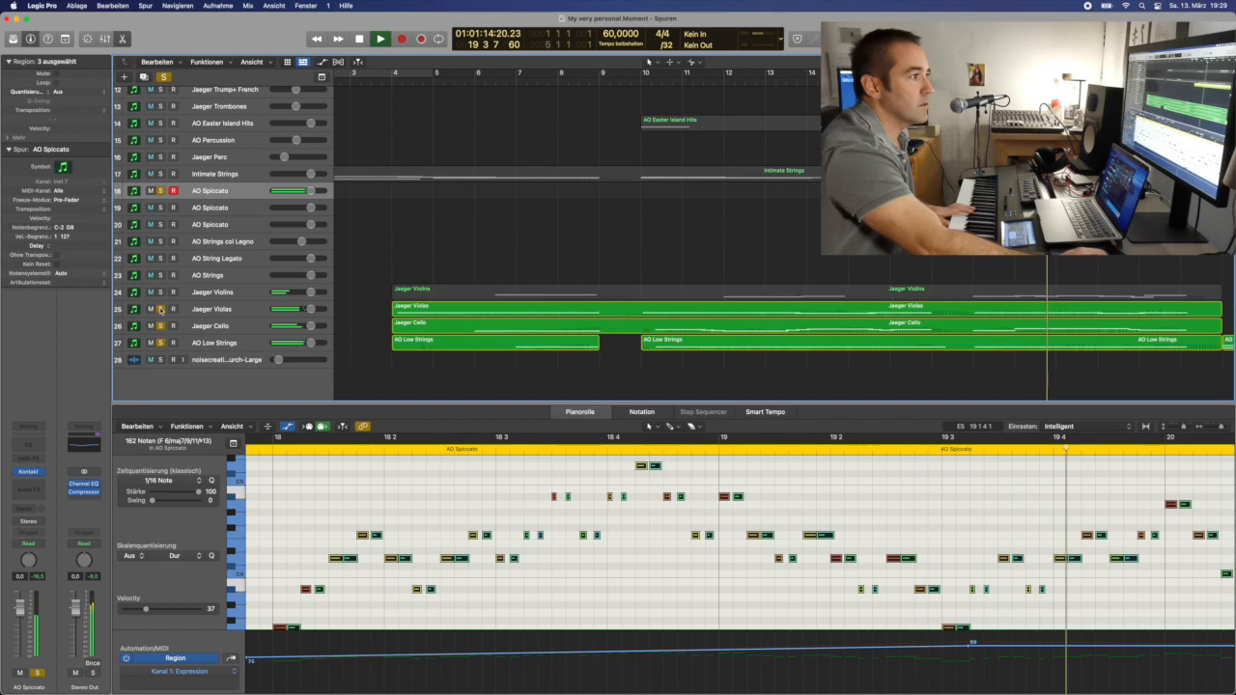
click(160, 309)
click(160, 326)
click(162, 343)
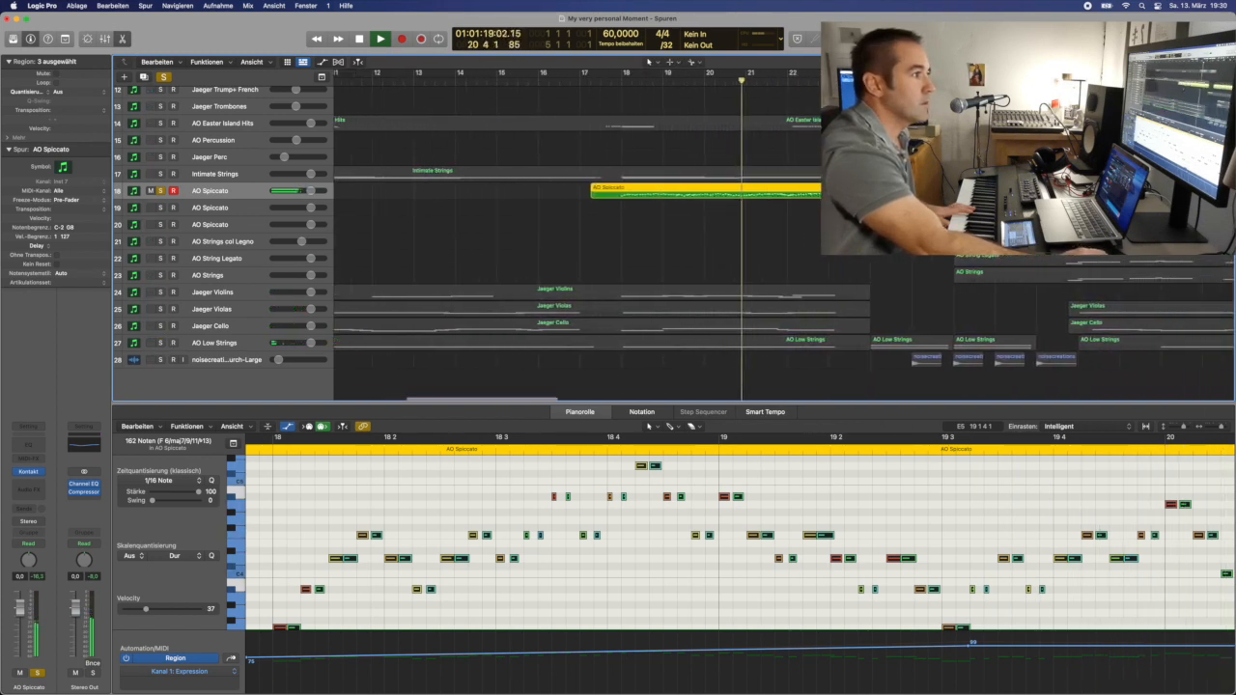
click(359, 38)
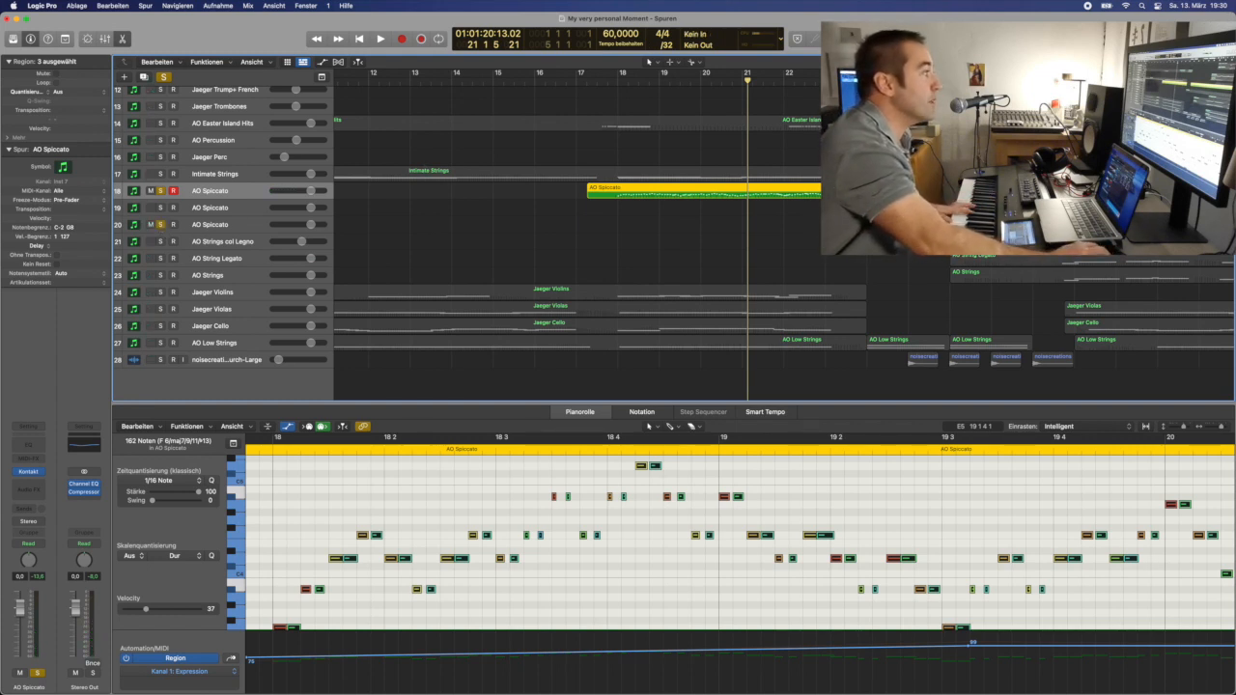
- Play the soloed spiccato tracks from about bar 25 and examine track 20's notes and modulation curve from bar 26 to bar 30
click(909, 77)
key(space)
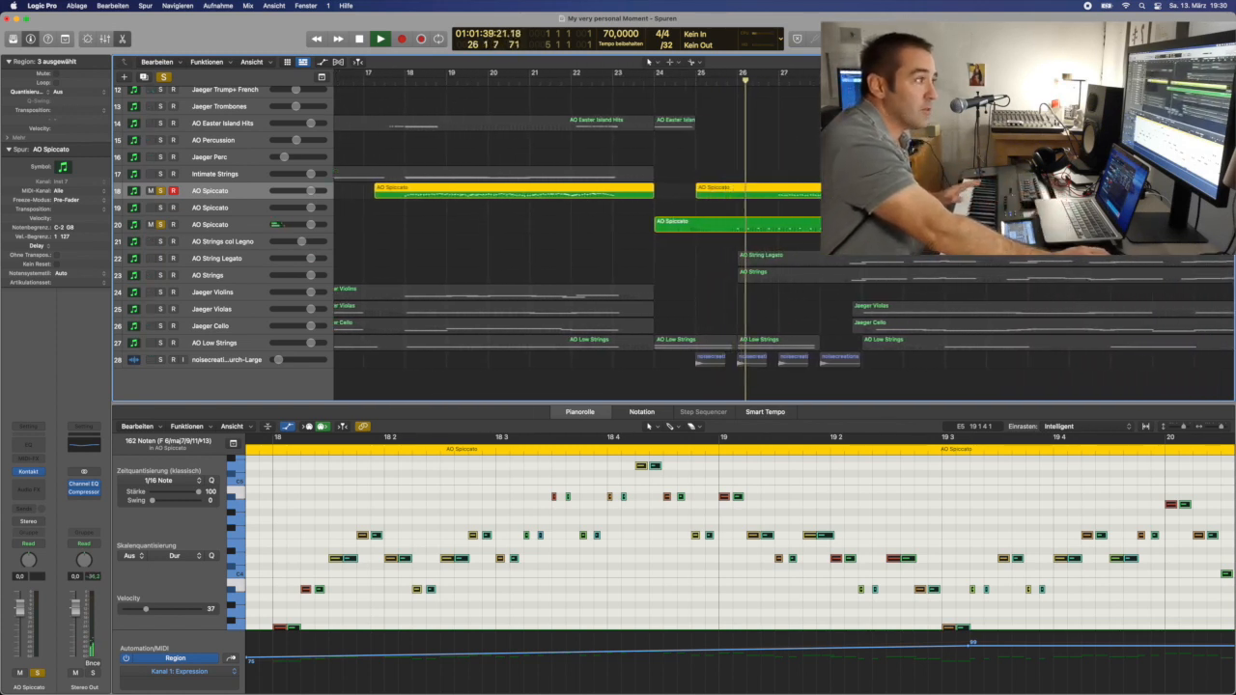
click(792, 222)
scroll(686, 512, left, 5)
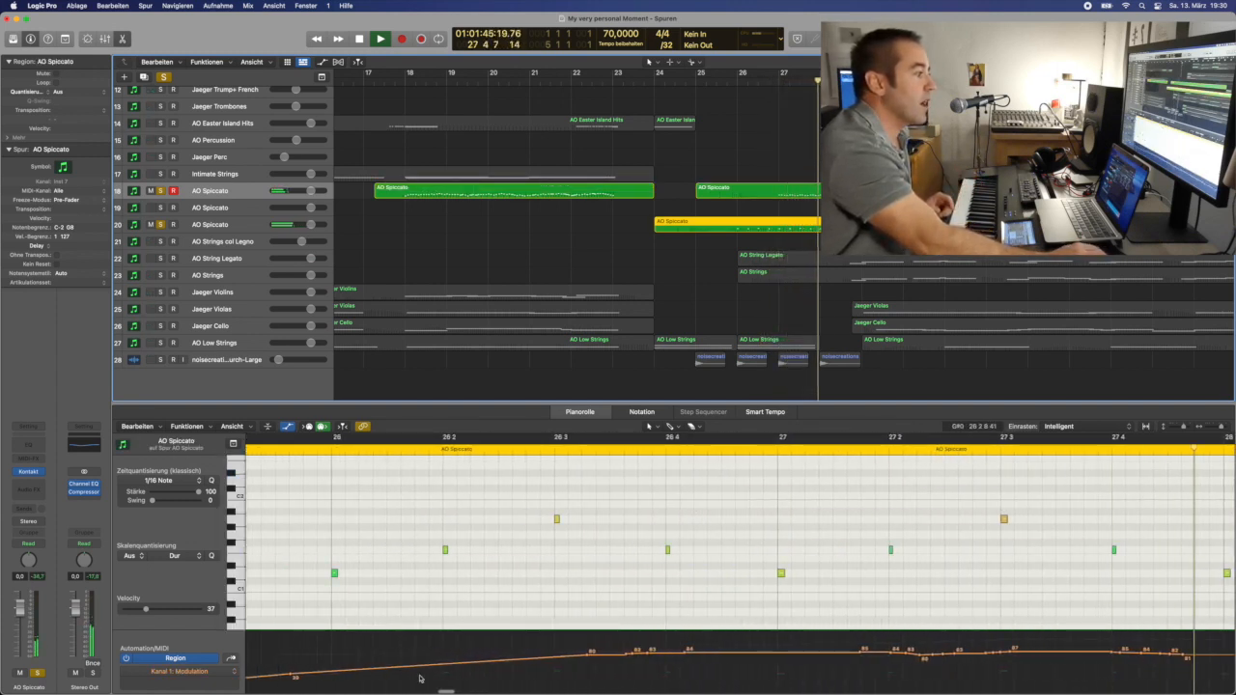
scroll(762, 607, right, 2)
scroll(762, 607, right, 10)
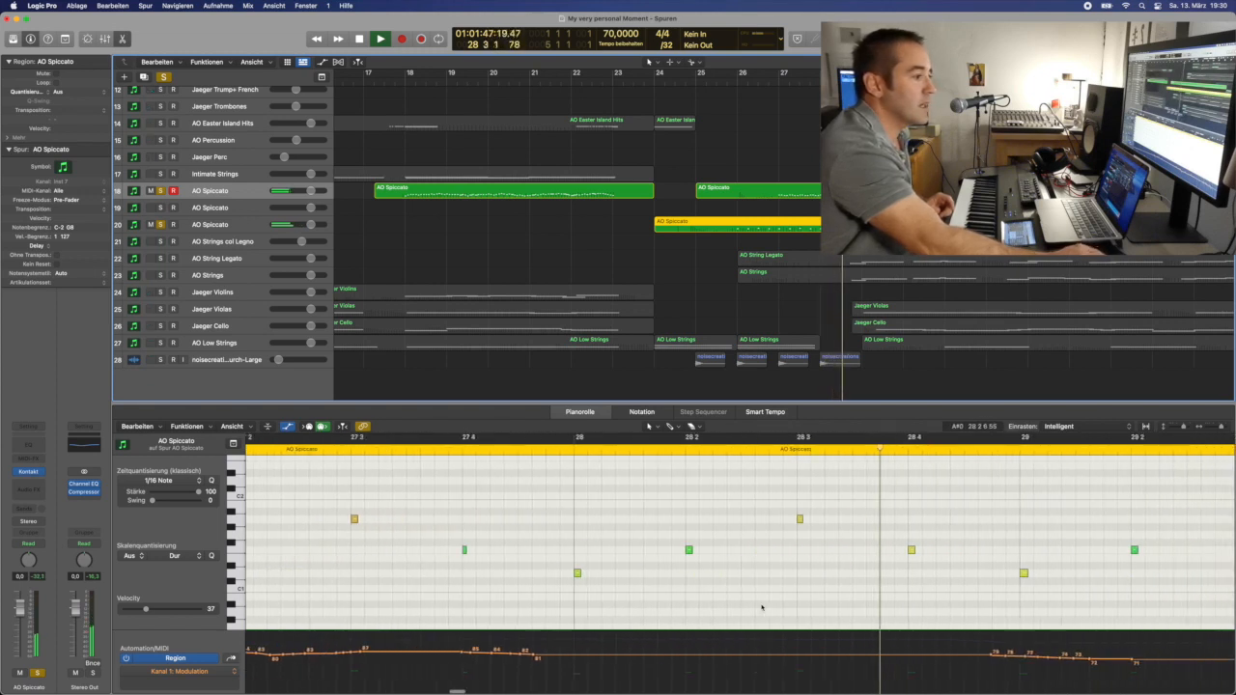
scroll(762, 608, right, 3)
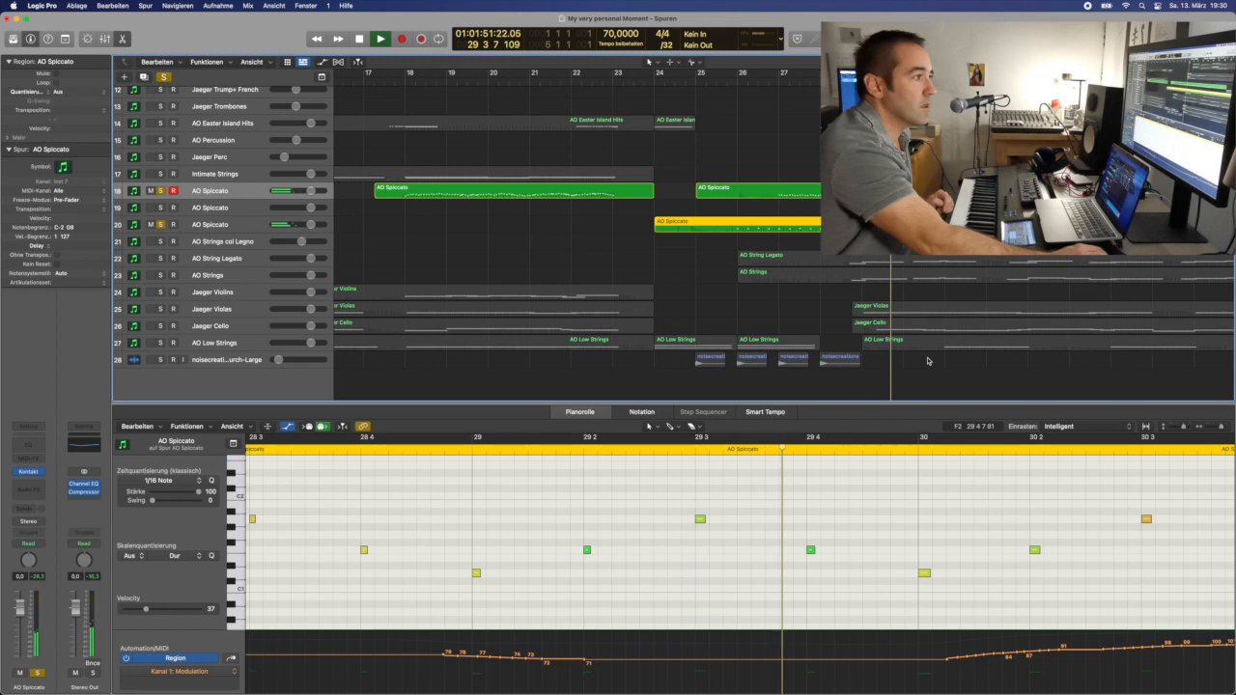
scroll(906, 325, right, 3)
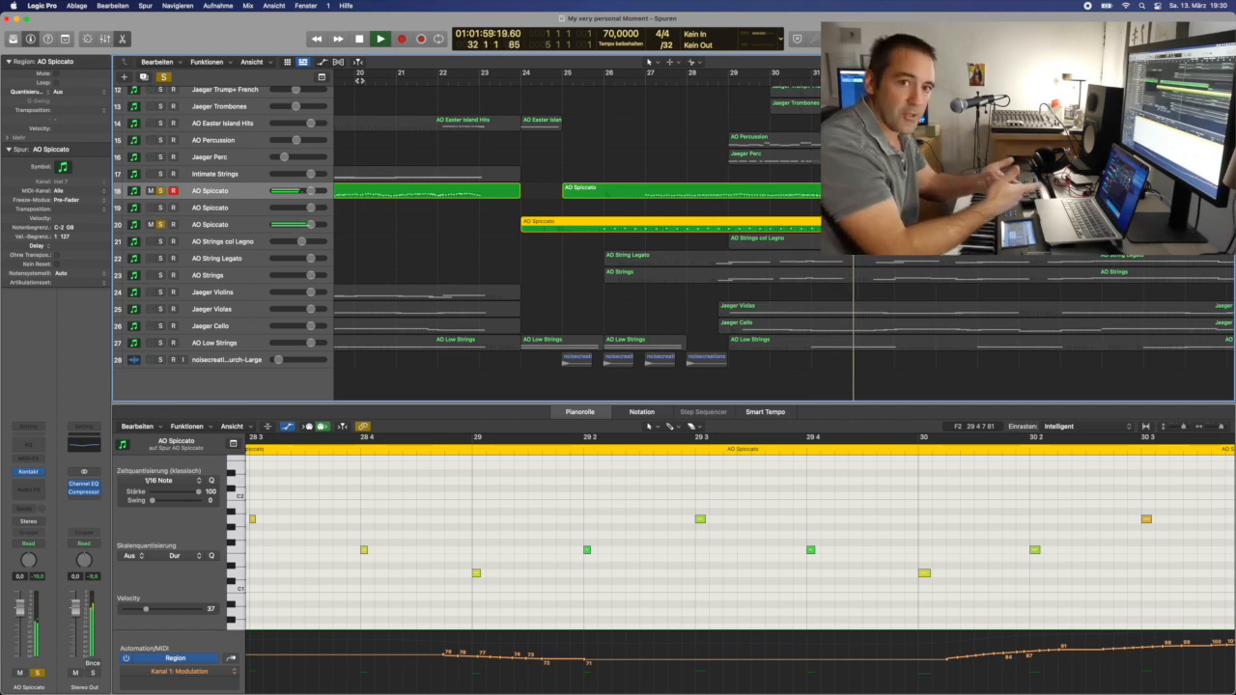
- Solo AO Strings col Legno, open its region and play it without AO Spiccato tracks 18 and 20
click(160, 241)
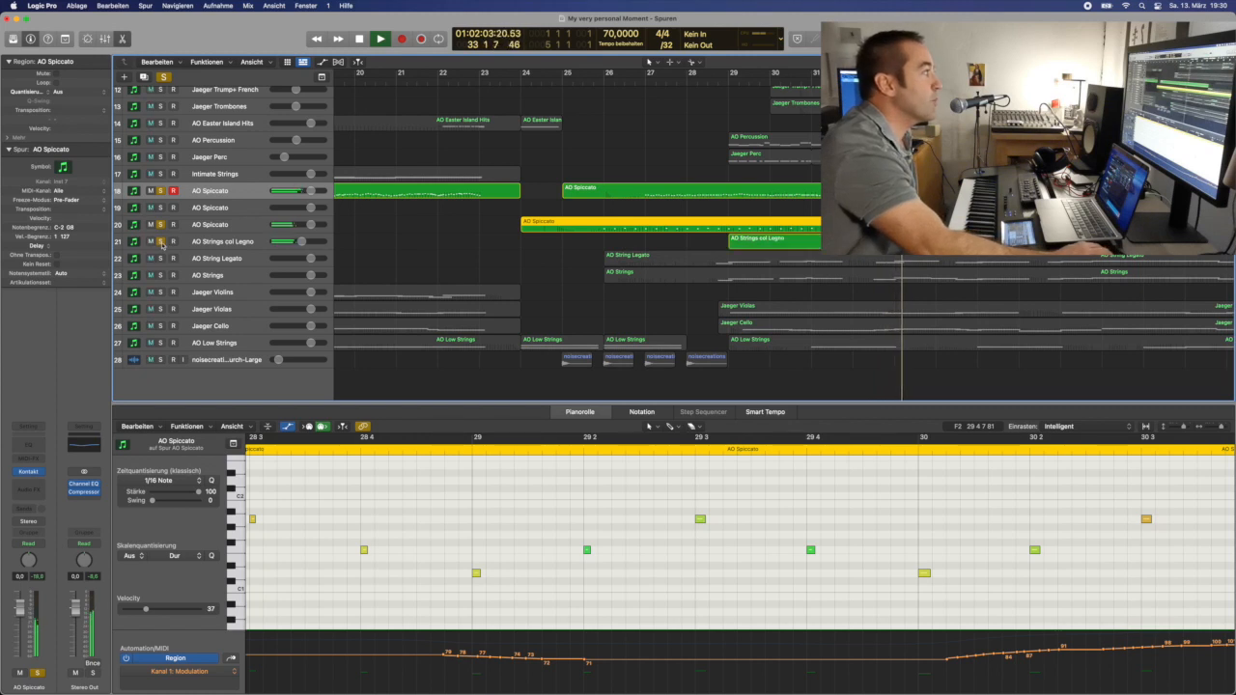
click(775, 241)
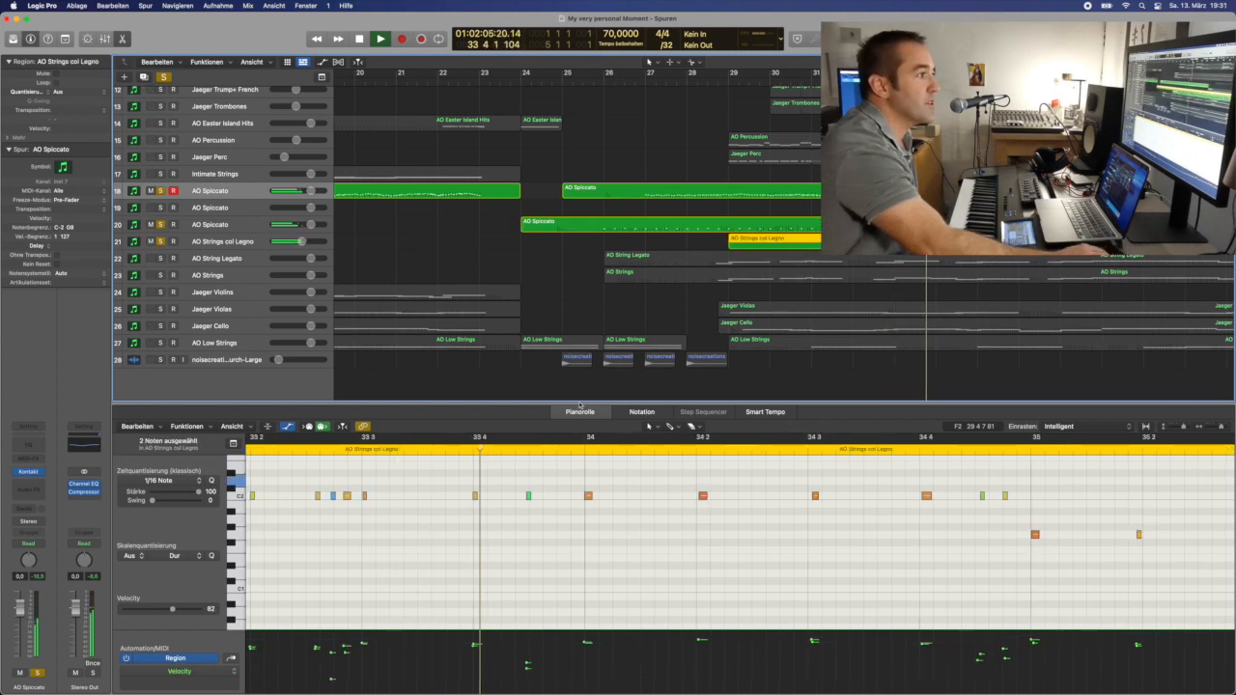
click(160, 190)
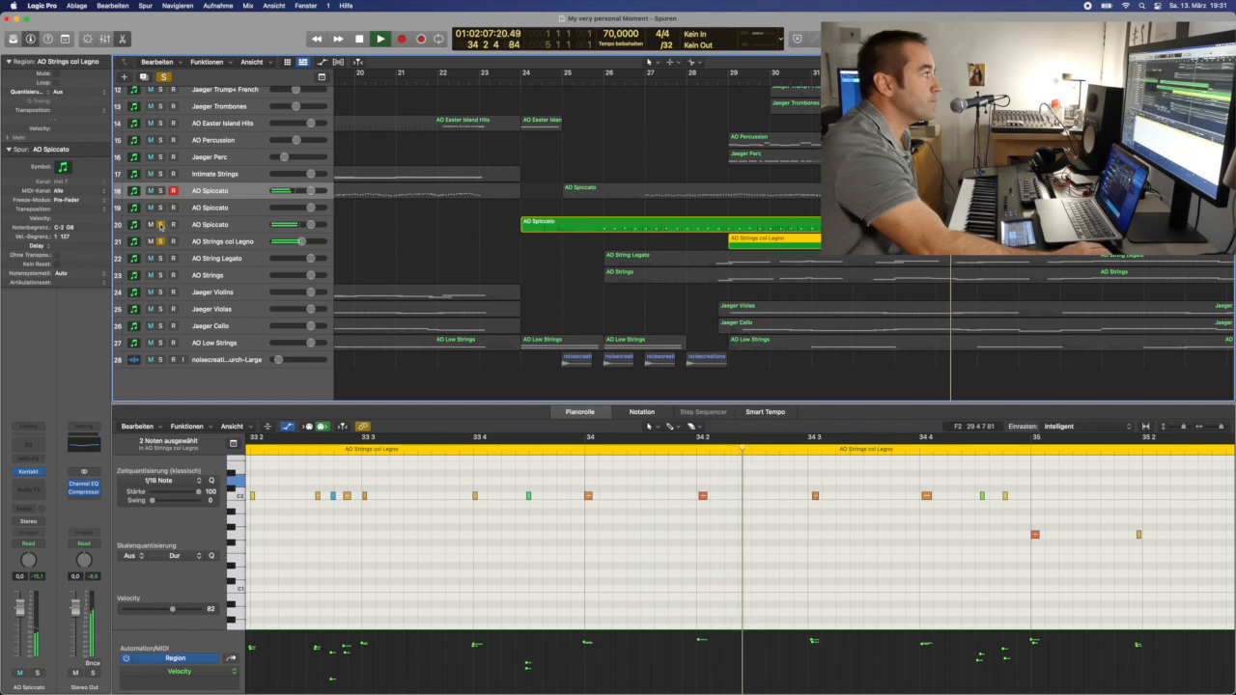
click(160, 224)
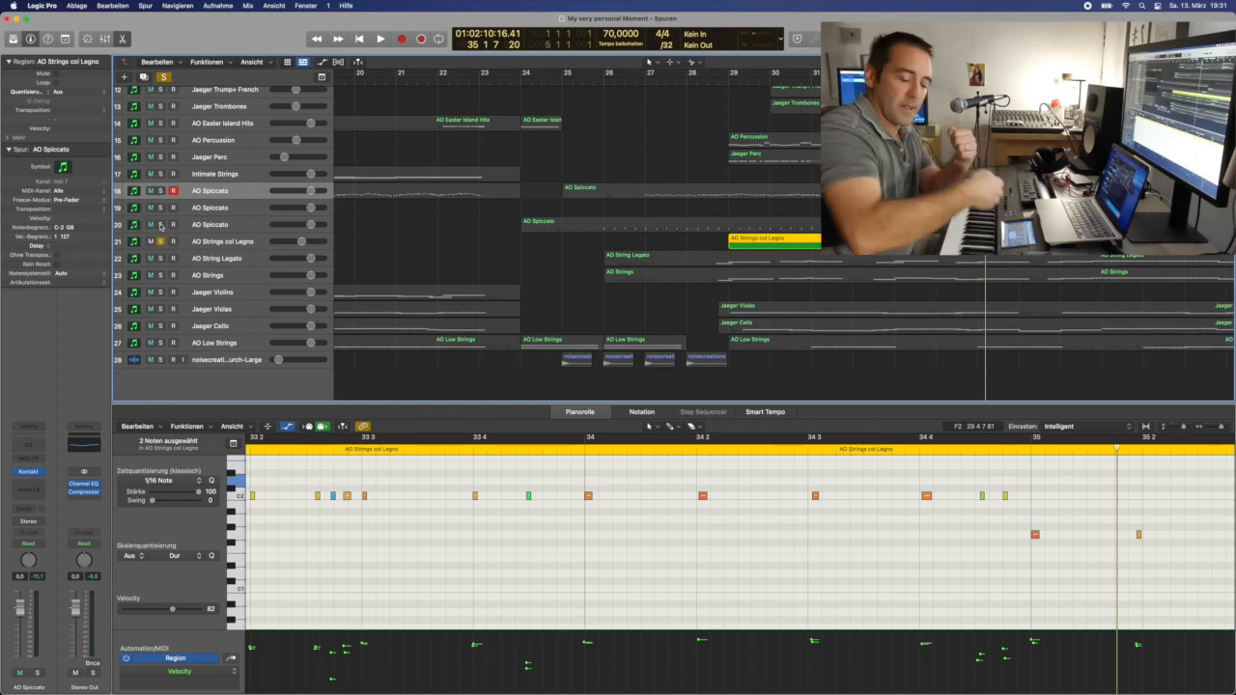
key(space)
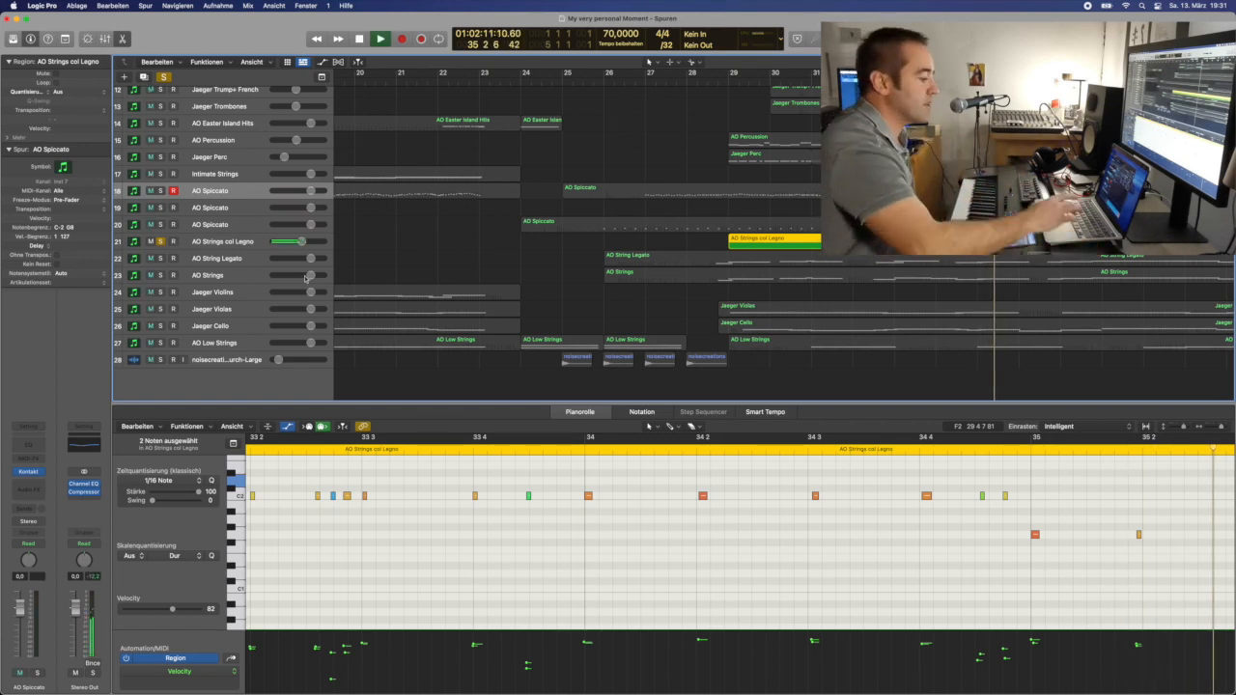
- Solo AO Spiccato tracks 19 and 20 alongside AO Strings col Legno and stop playback around bar 40
scroll(758, 289, right, 5)
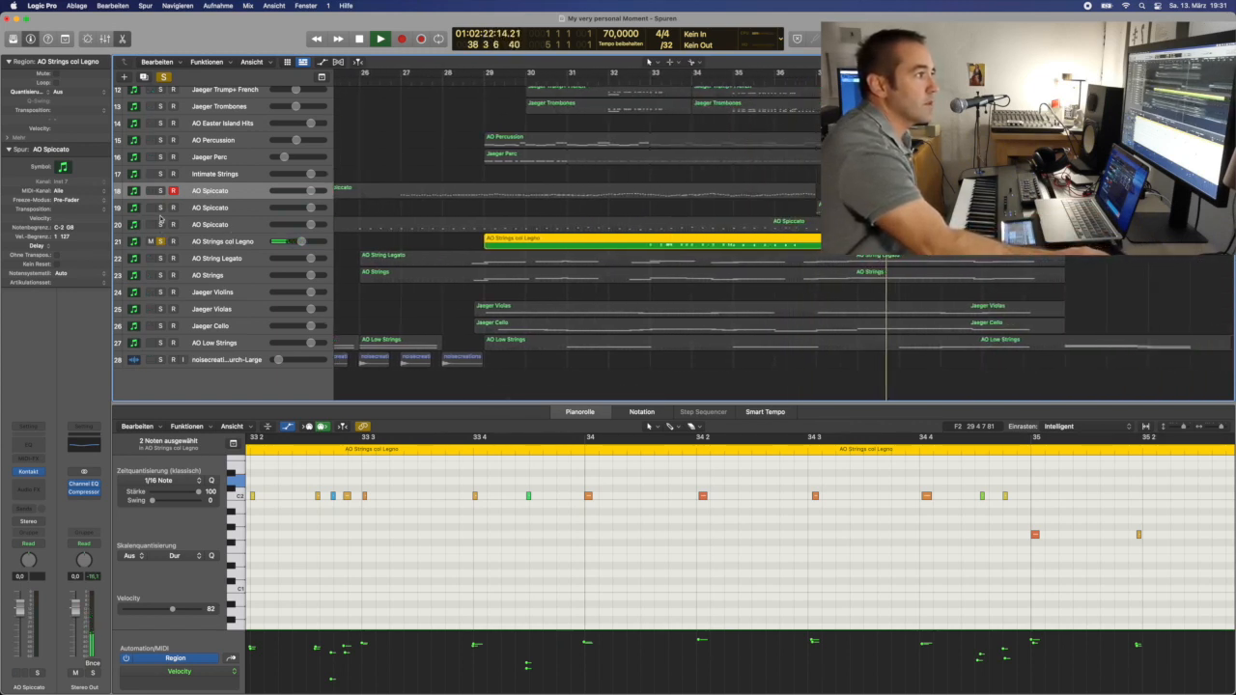
click(160, 223)
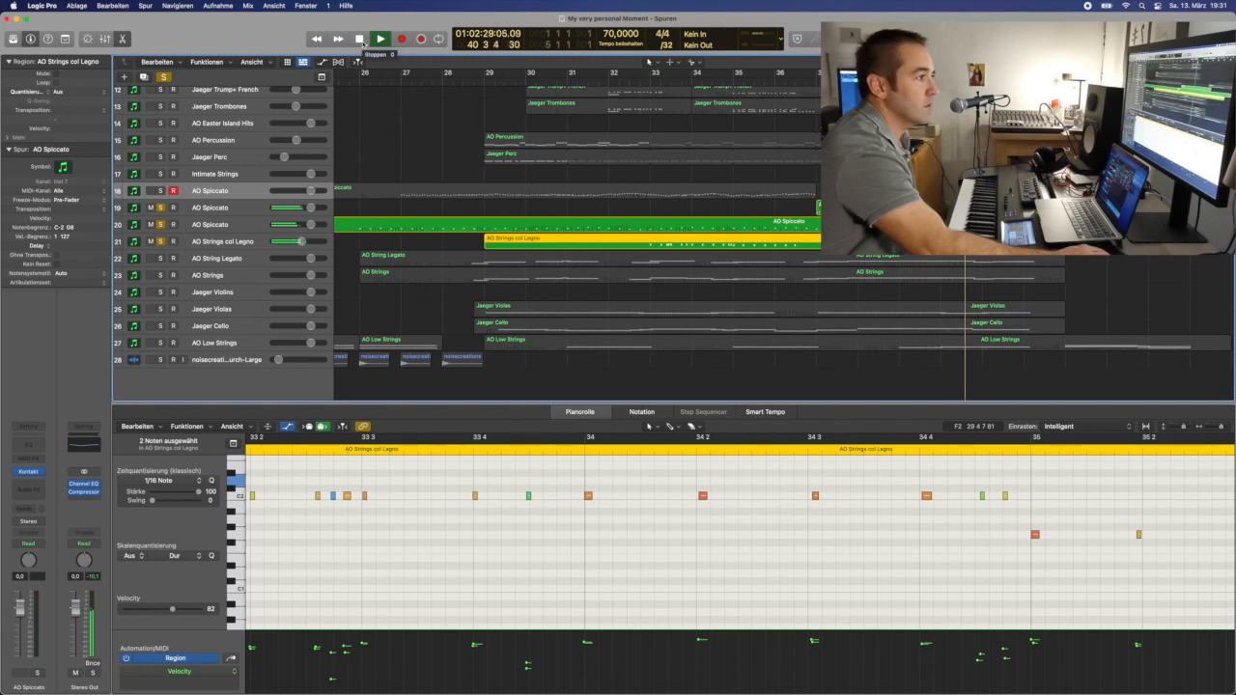
click(362, 43)
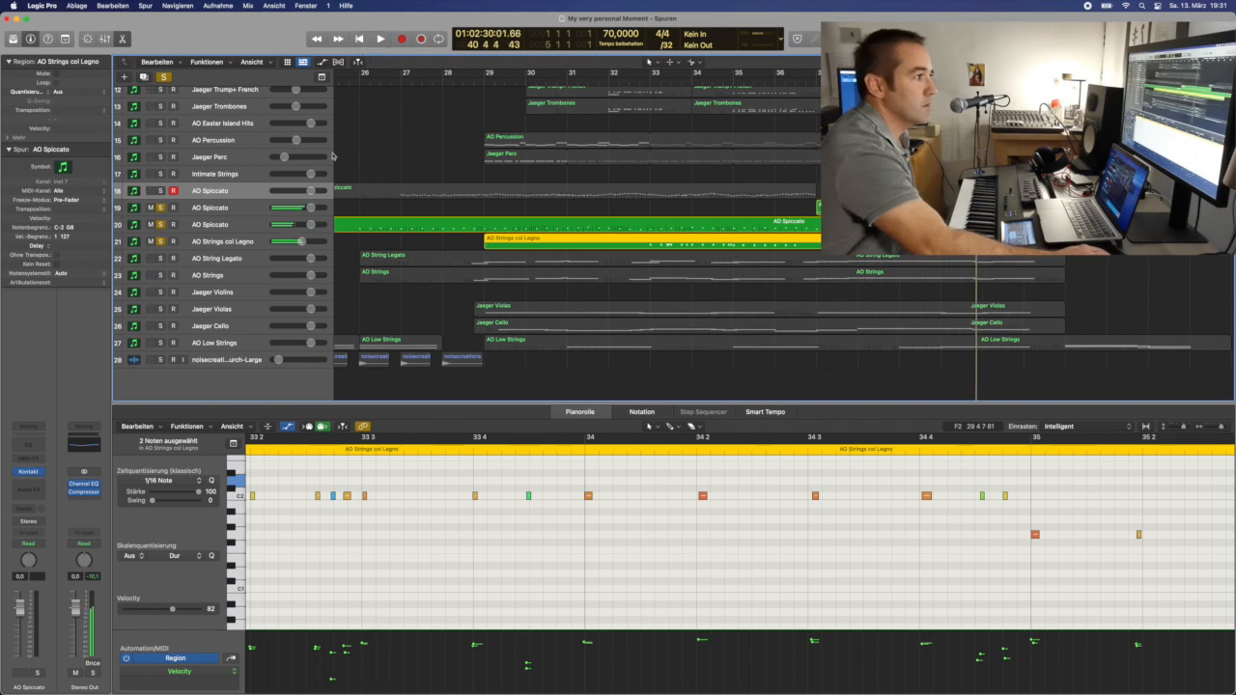
- Solo Jaeger Violins, Jaeger Violas, Jaeger Cello and AO Low Strings in addition to the soloed tracks
click(160, 309)
click(162, 326)
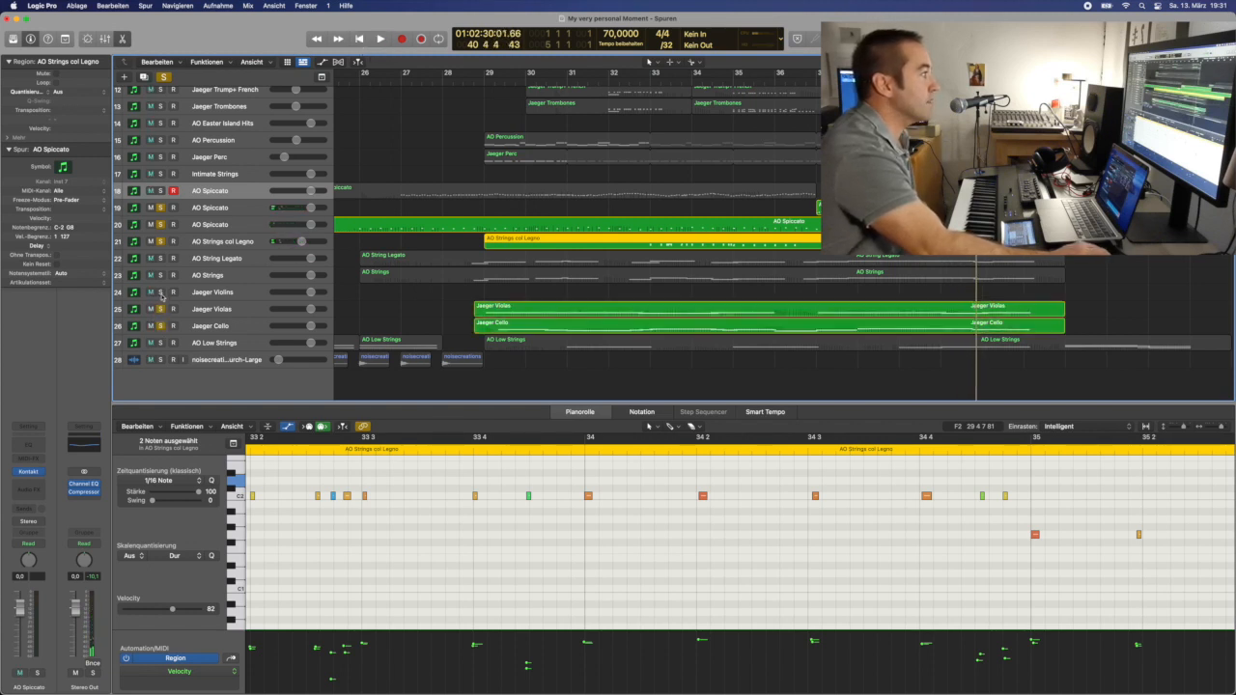
click(160, 343)
- Play the soloed strings from just before bar 29 to bar 34, adding AO Spiccato track 18 to the solo during playback
scroll(676, 242, left, 6)
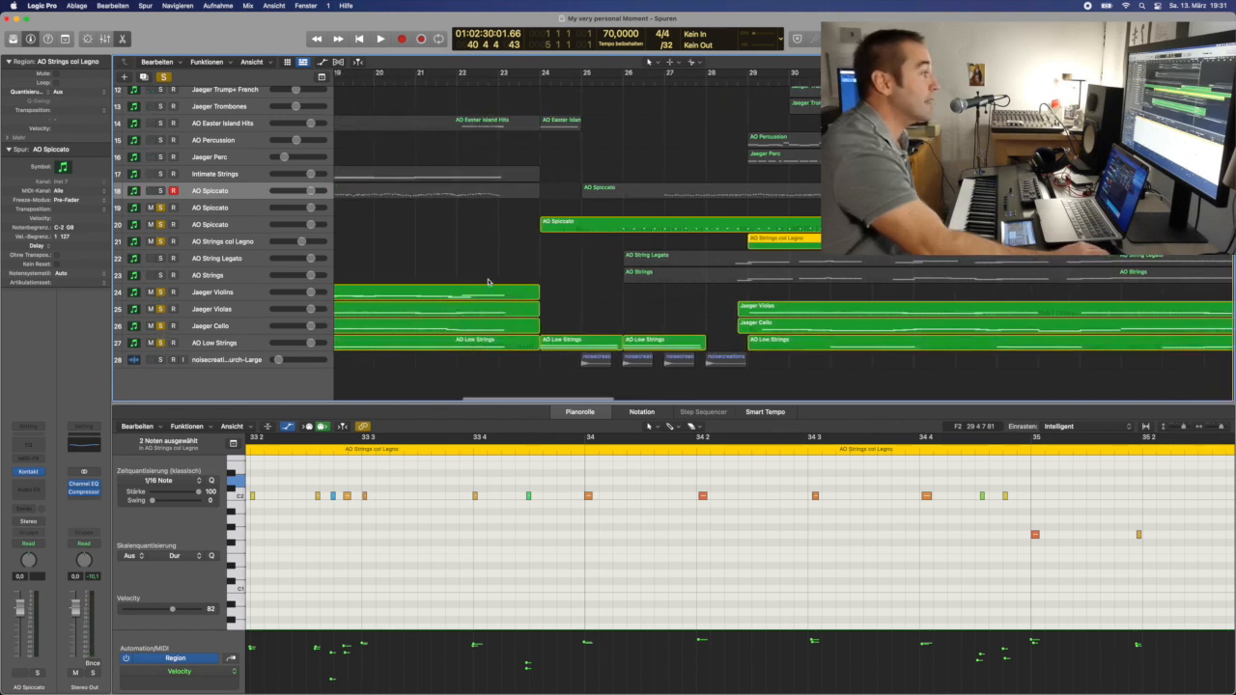
scroll(694, 91, right, 4)
click(573, 79)
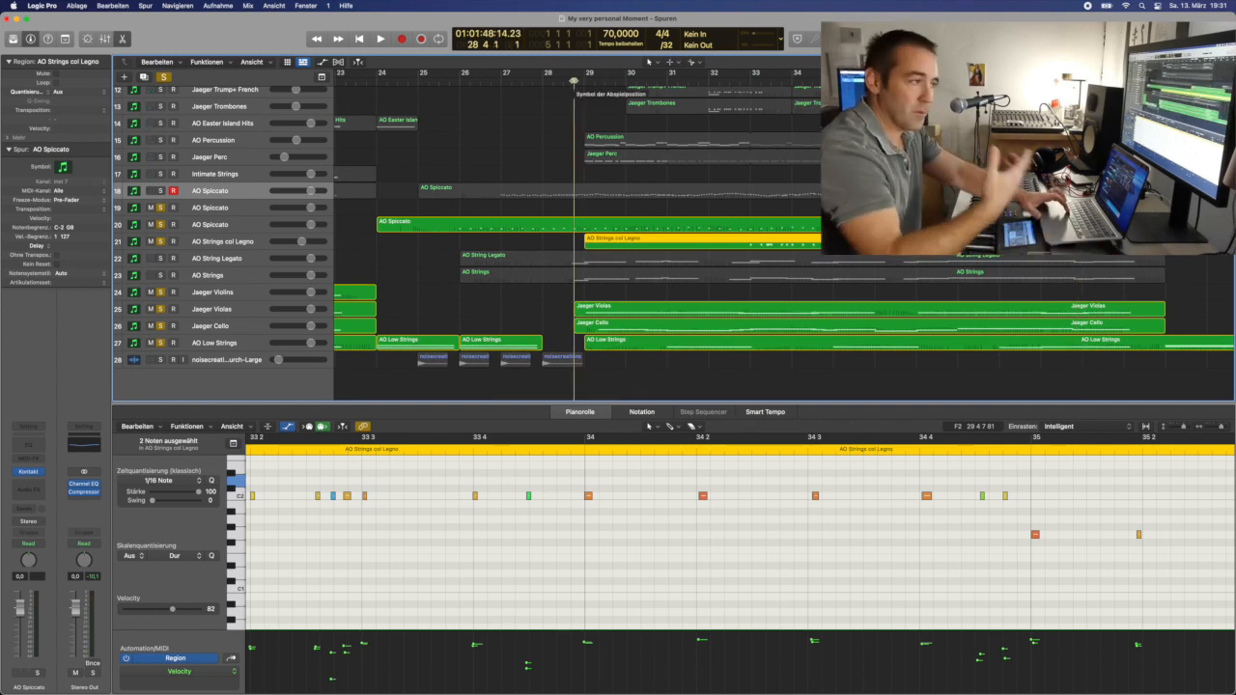
key(space)
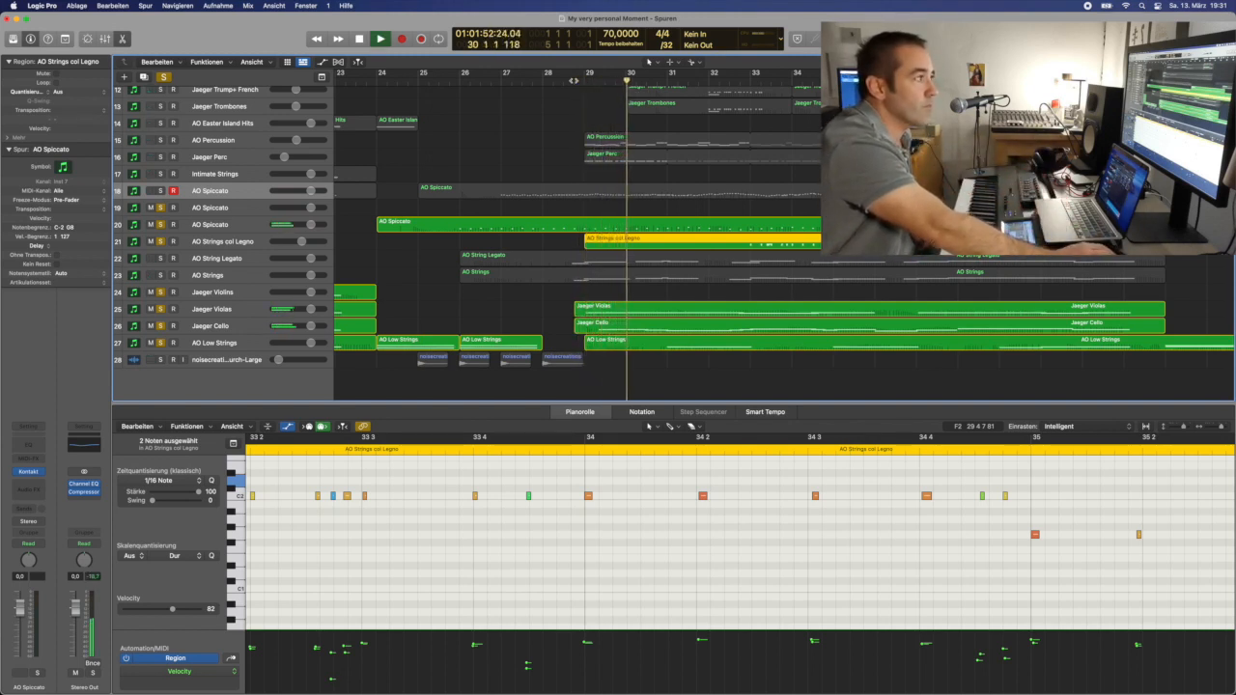
click(160, 190)
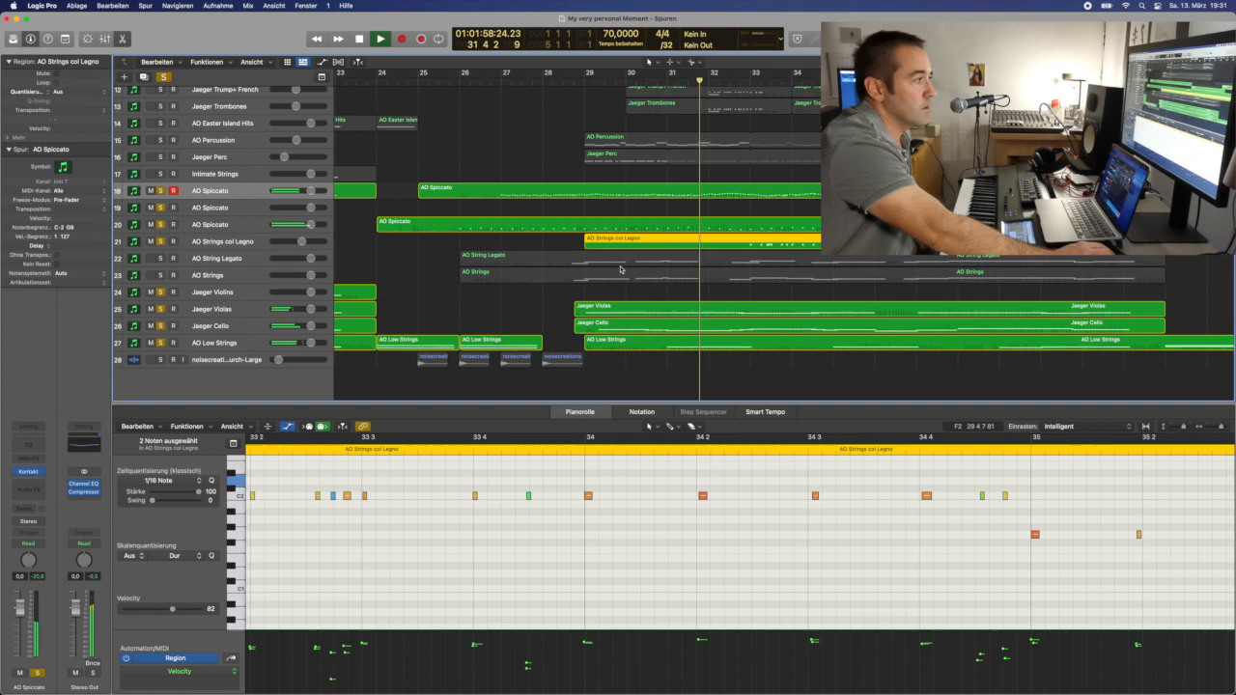
scroll(623, 269, left, 3)
scroll(623, 269, left, 2)
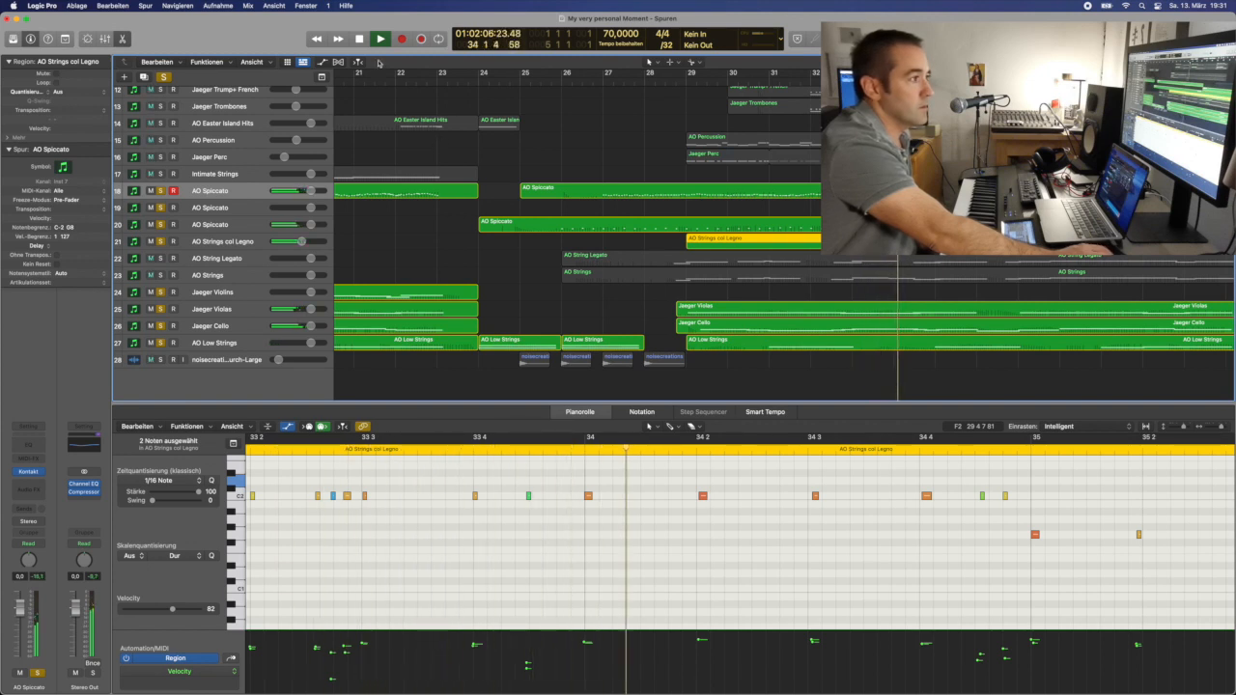
click(359, 40)
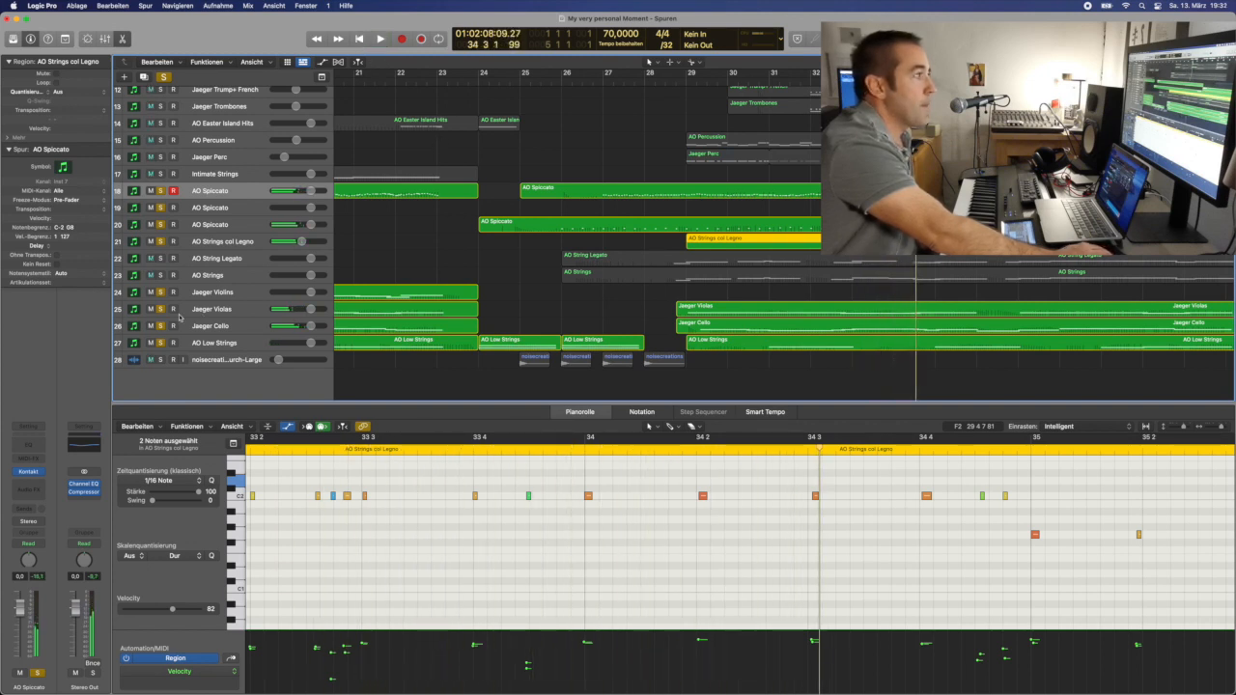
- Unsolo the Jaeger string, AO Strings col Legno and AO Spiccato tracks, leaving only AO Low Strings soloed
click(161, 327)
click(162, 310)
click(161, 293)
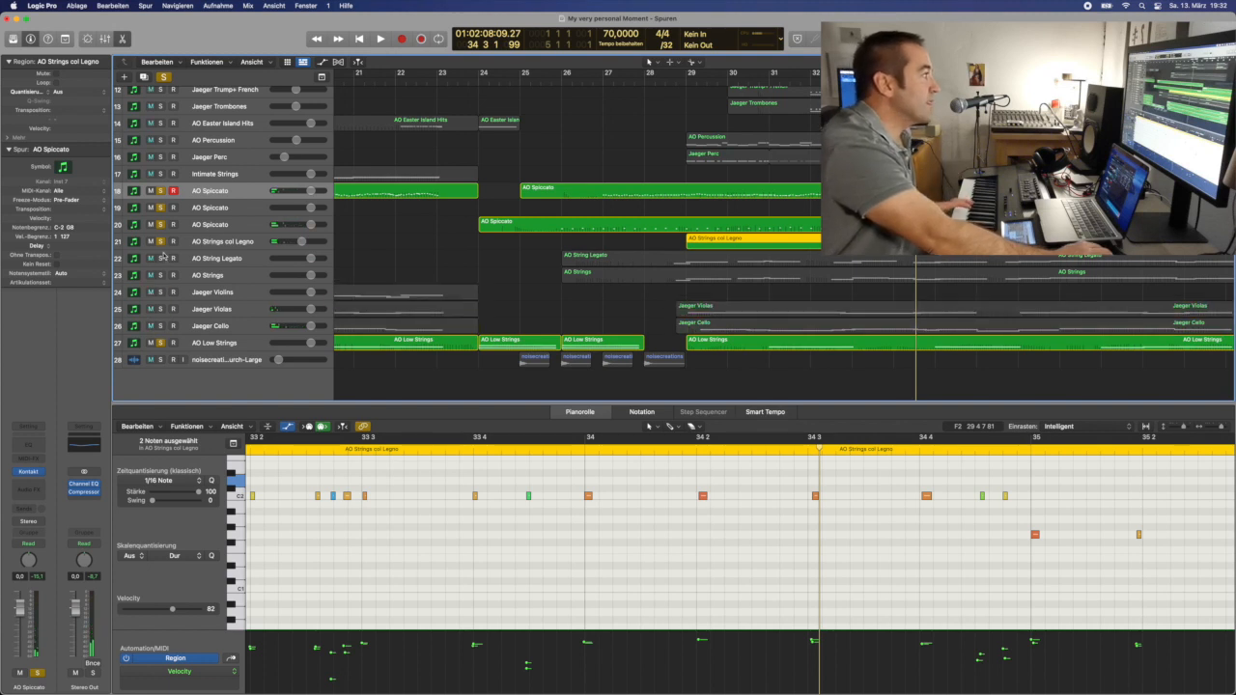
click(160, 241)
click(160, 224)
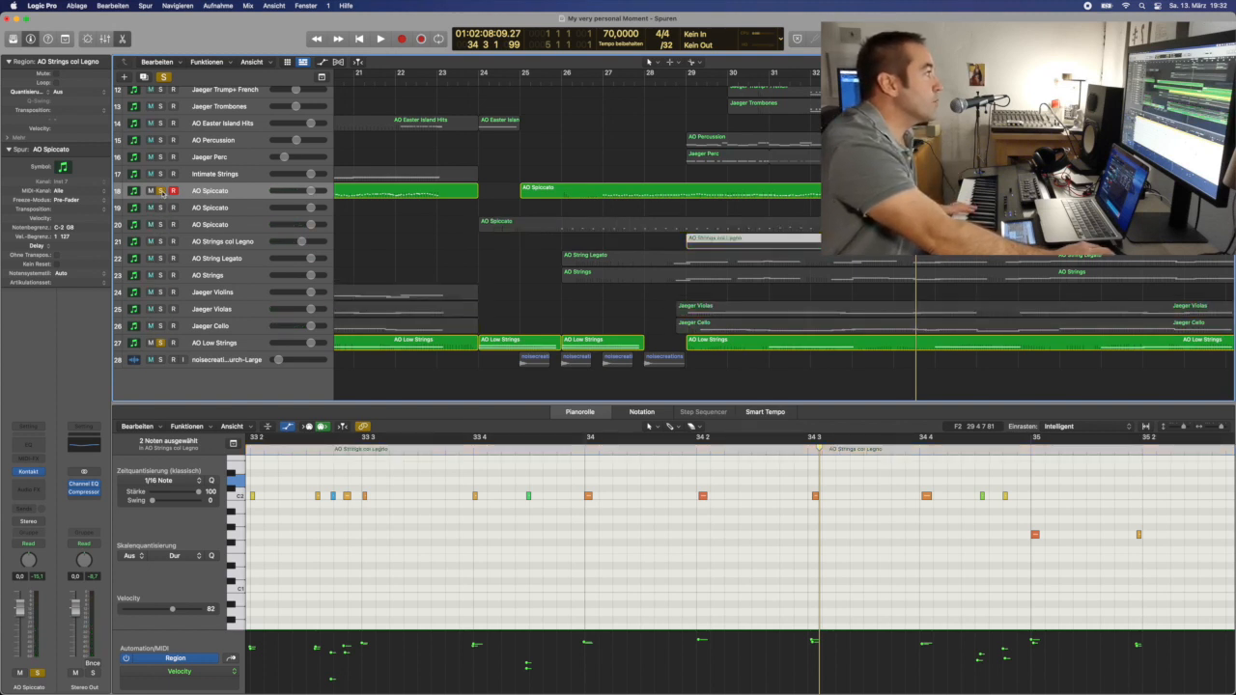
click(161, 192)
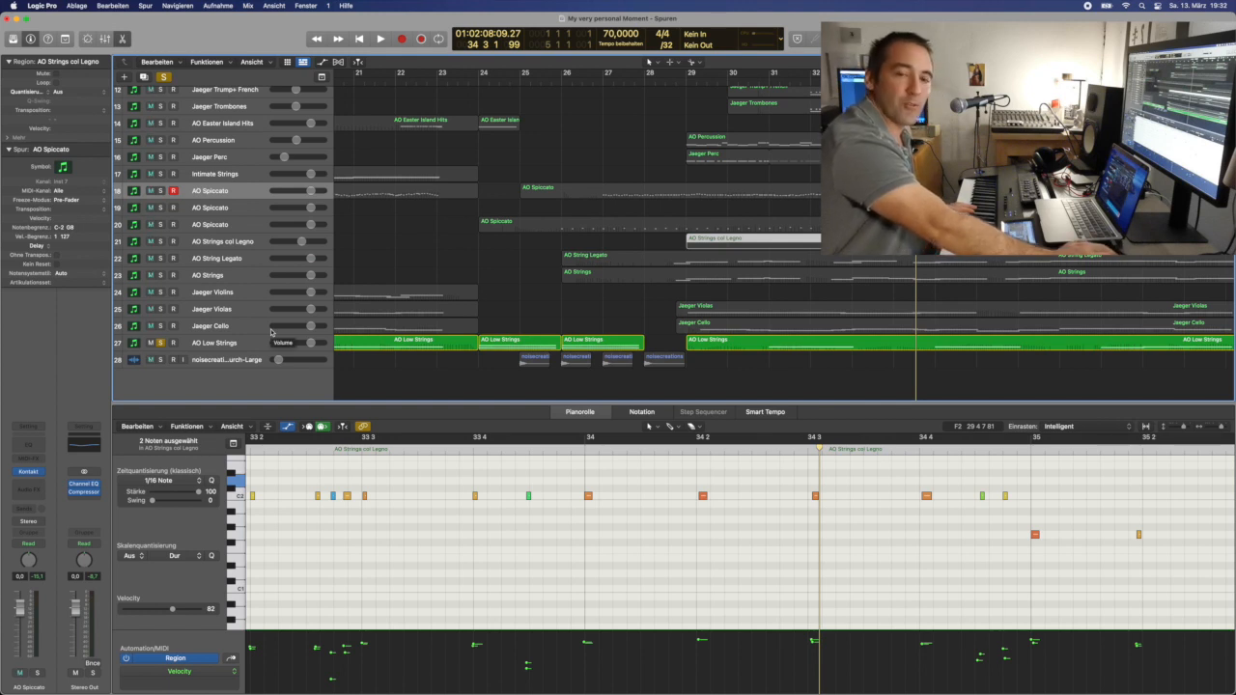
- Play AO Low Strings from just before bar 24 and open the region that begins there to show its notes and modulation curve
click(475, 77)
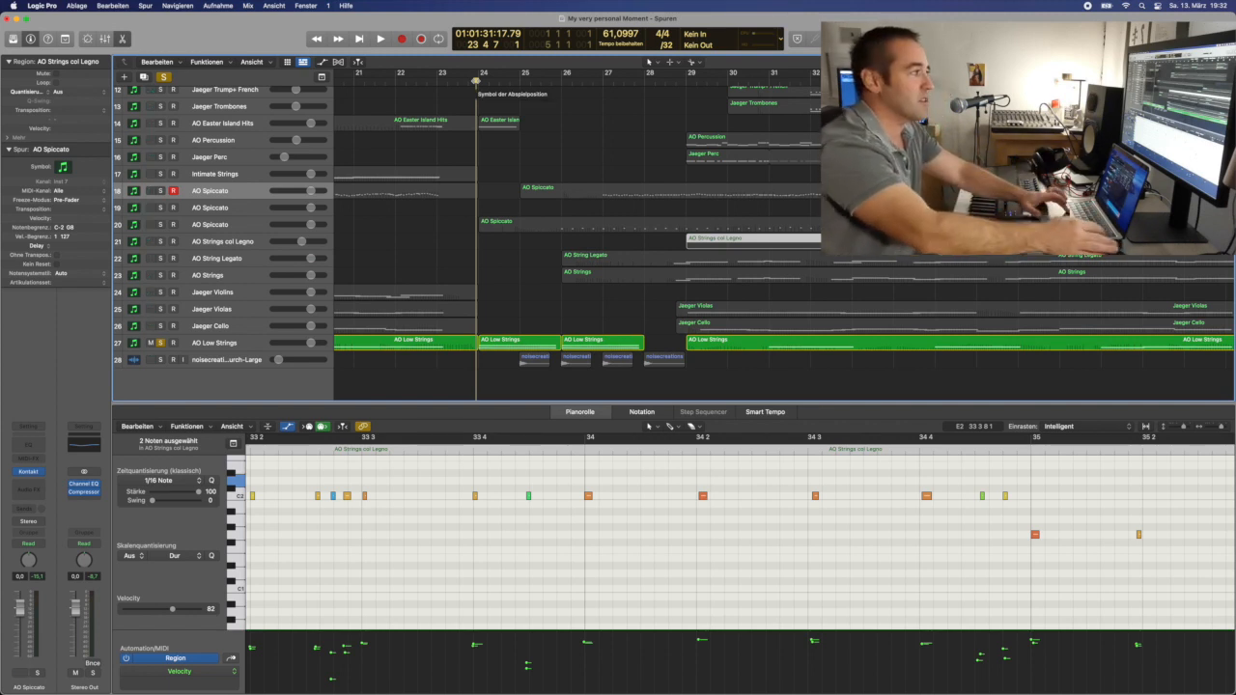
key(space)
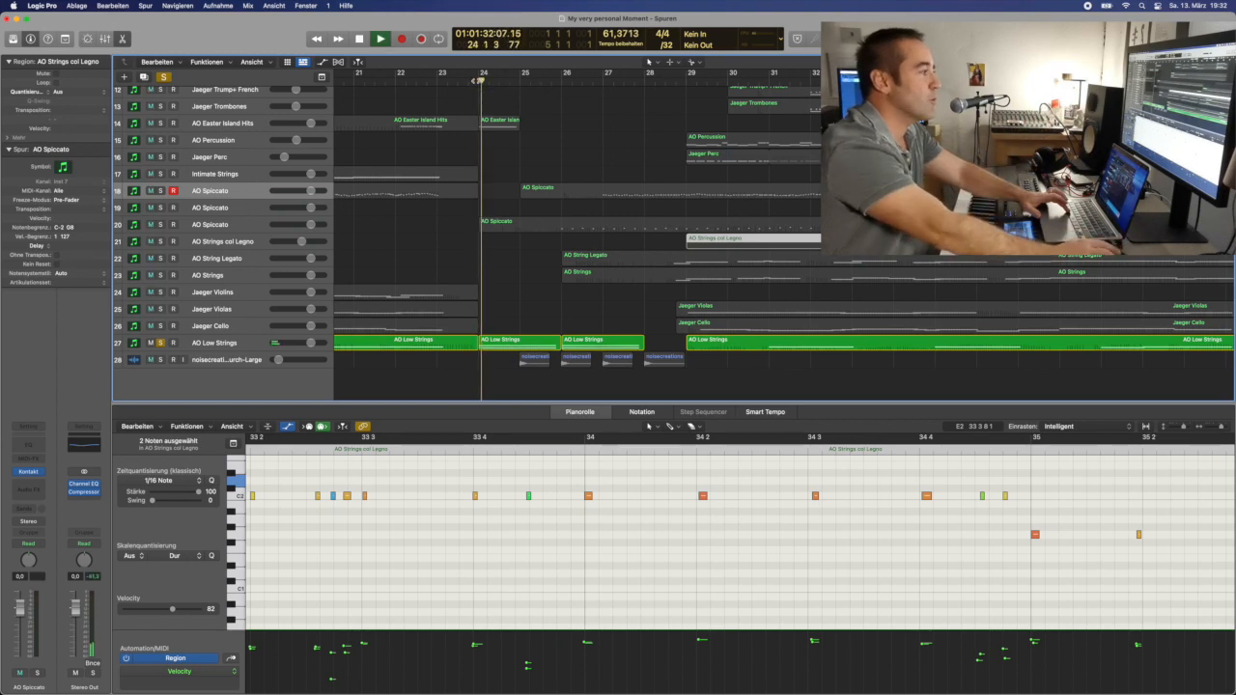
click(528, 345)
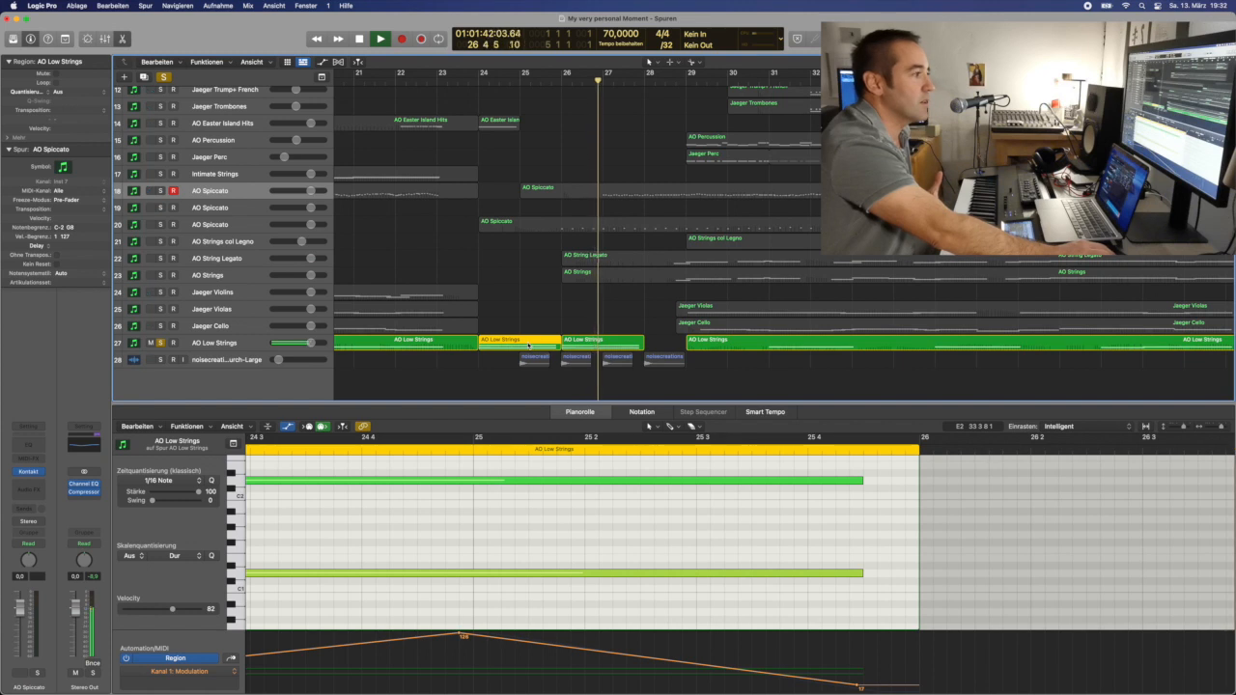
- Play the soloed AO Low Strings track from the middle of bar 6 and stop in bar 8
scroll(528, 345, left, 10)
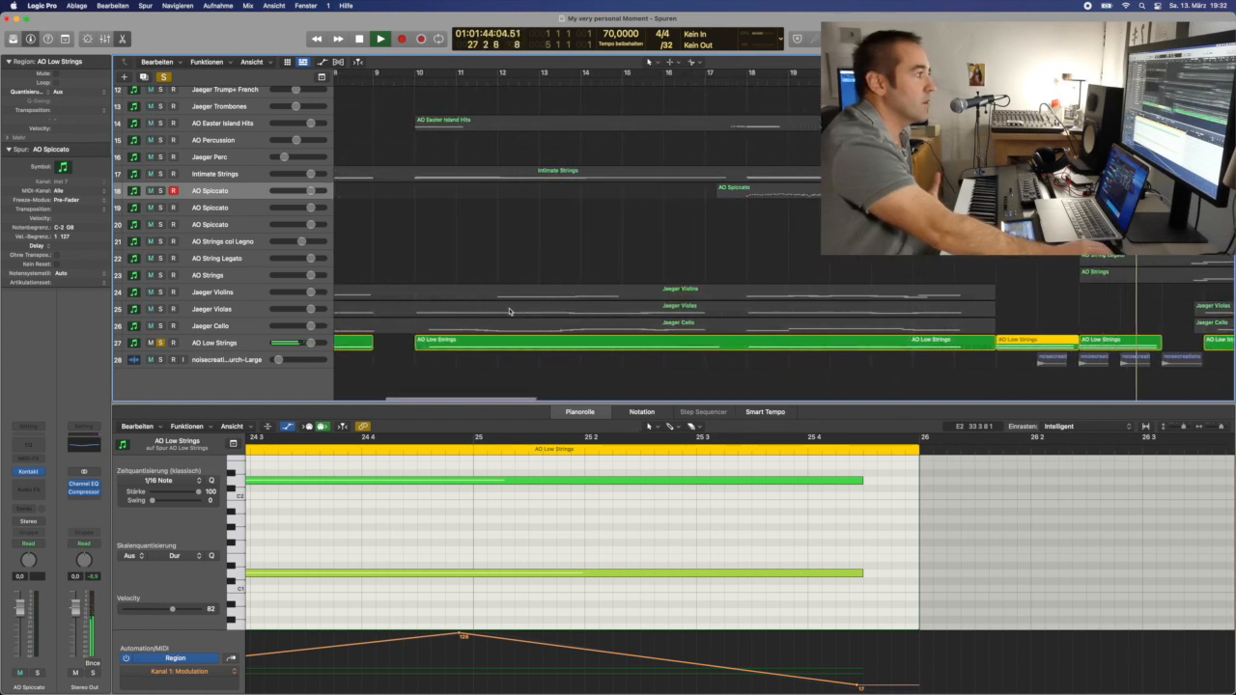
scroll(510, 311, left, 5)
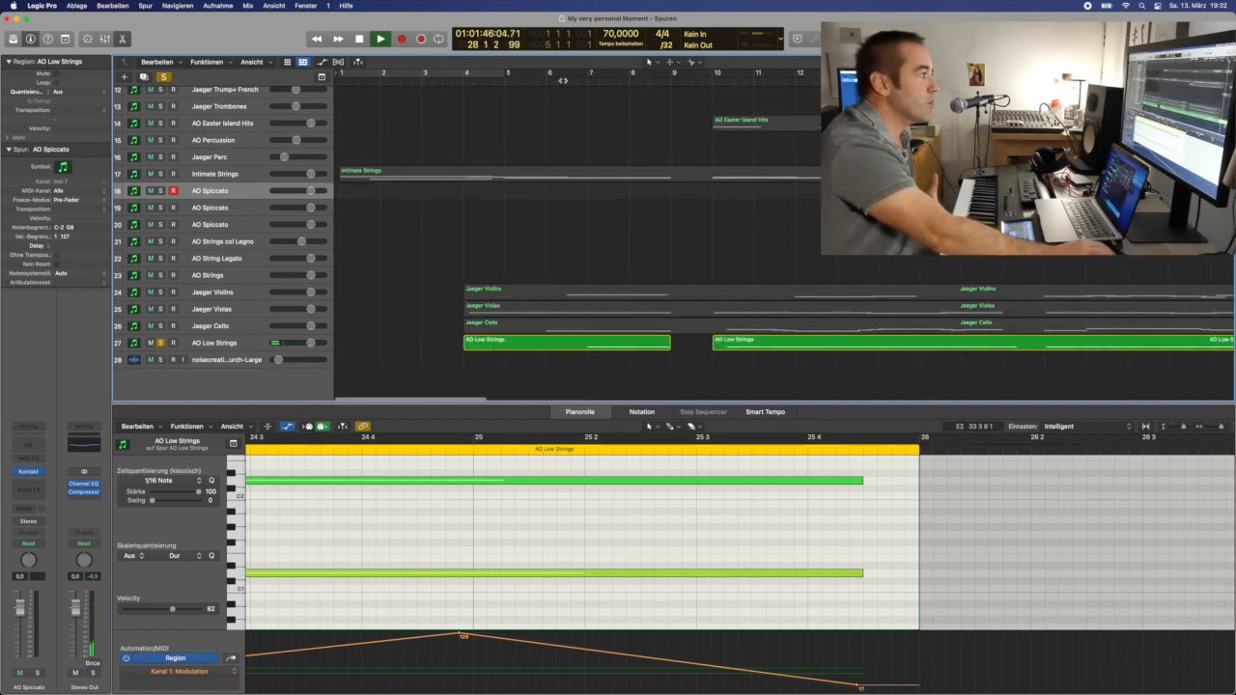
click(568, 78)
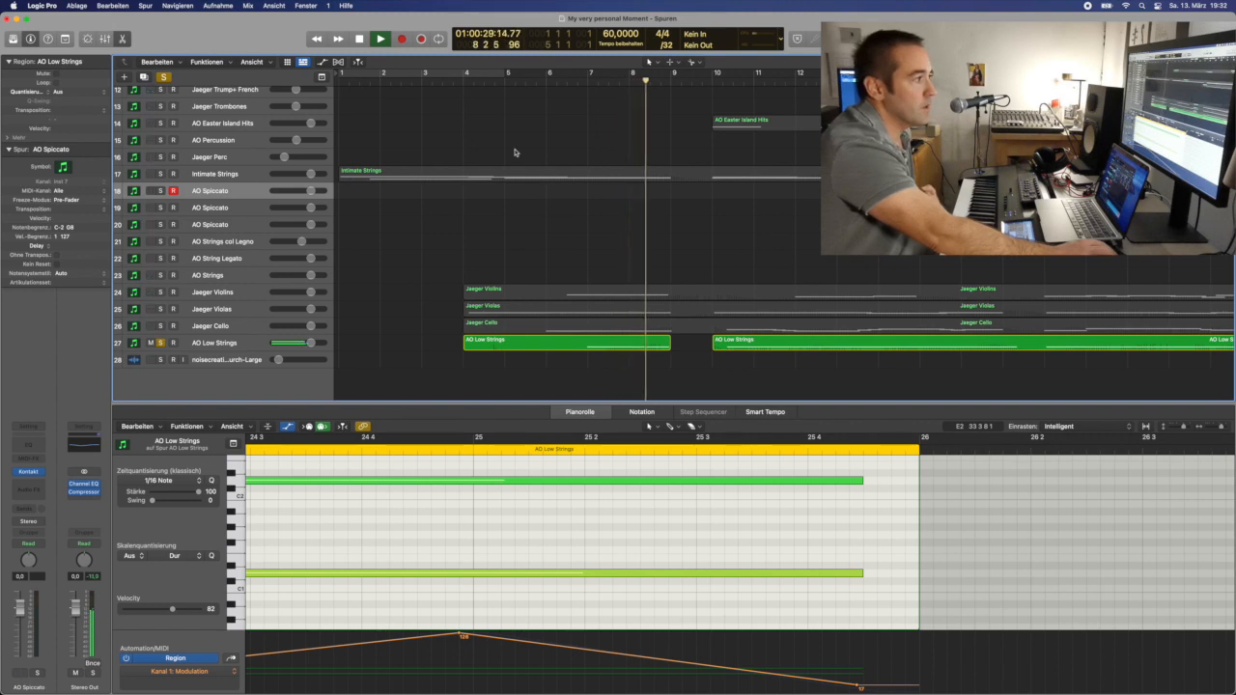
click(359, 39)
- Solo the Jaeger Cello, Violas and Violins, AO Strings, AO String Legato, AO Strings col Legno and AO Spiccato tracks 19 and 20 as well
scroll(415, 344, right, 10)
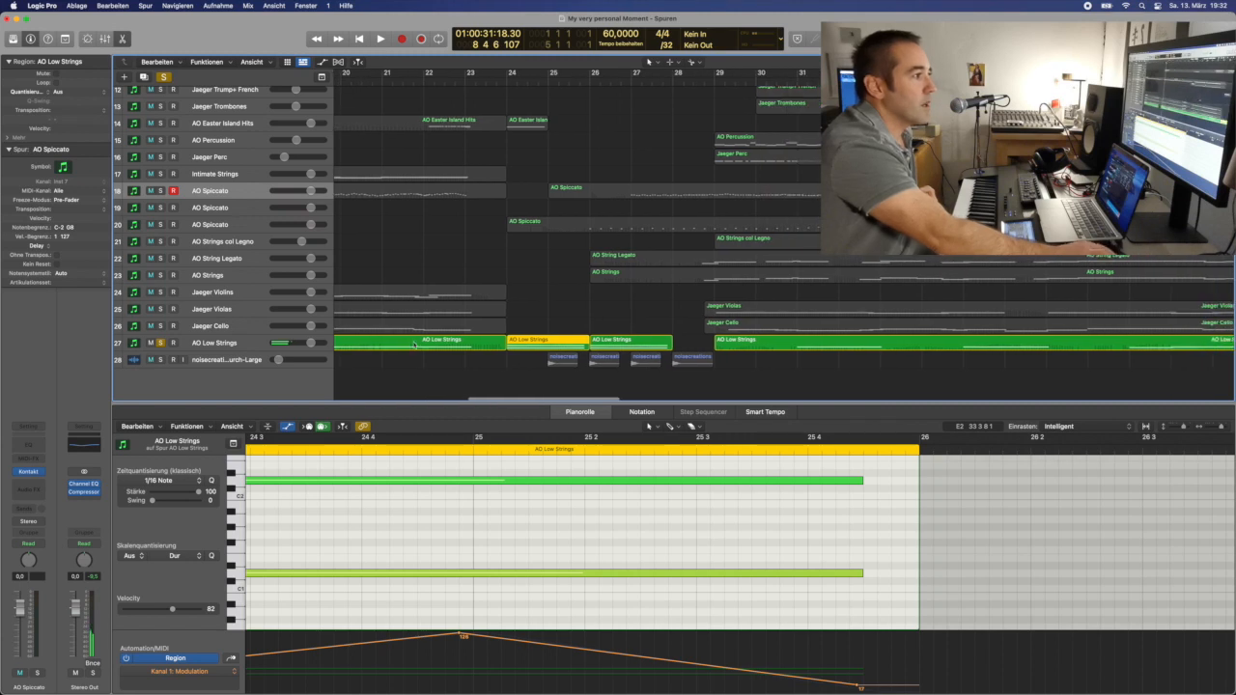
click(160, 325)
click(160, 309)
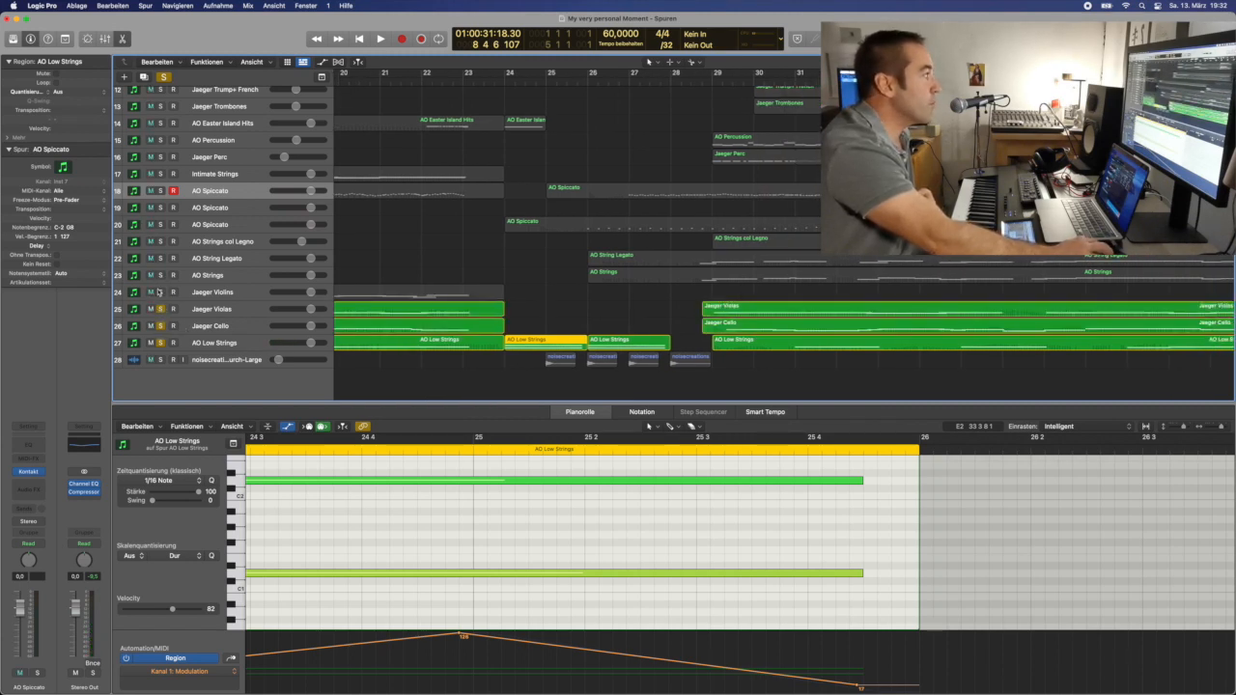
click(160, 291)
click(160, 274)
click(160, 258)
click(160, 242)
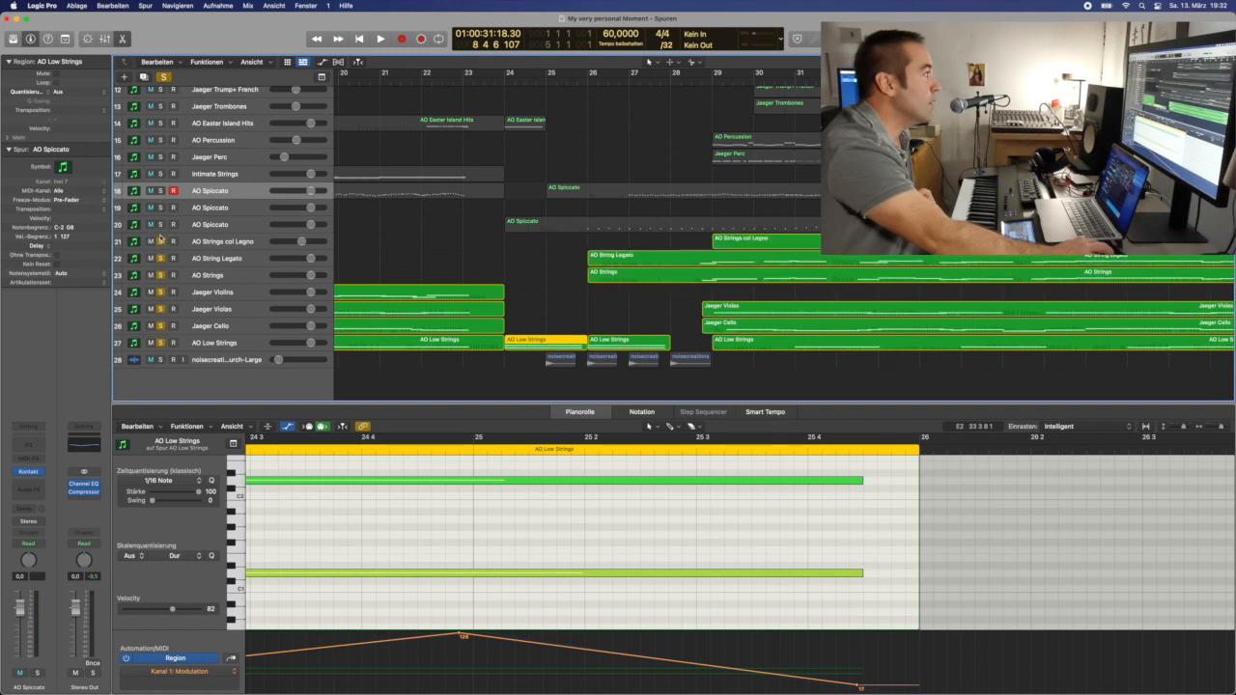
click(160, 224)
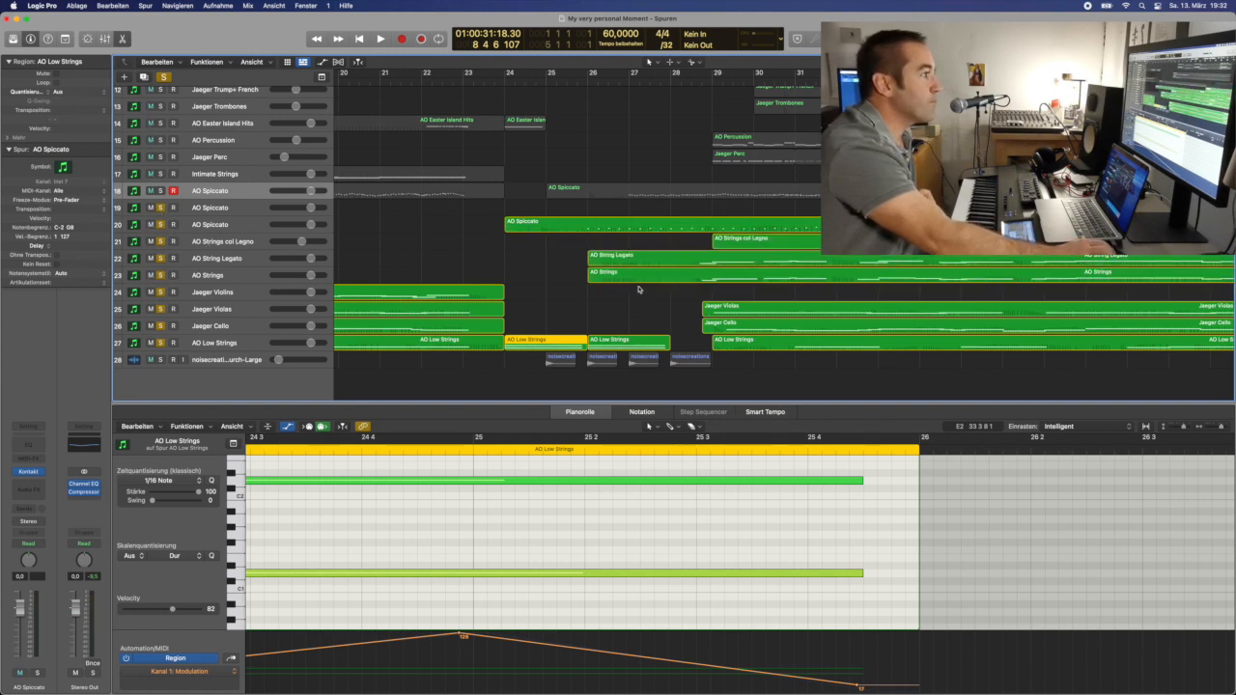
- Play the soloed strings through to bar 33, adding AO Spiccato track 18 to the solo in bar 29
key(space)
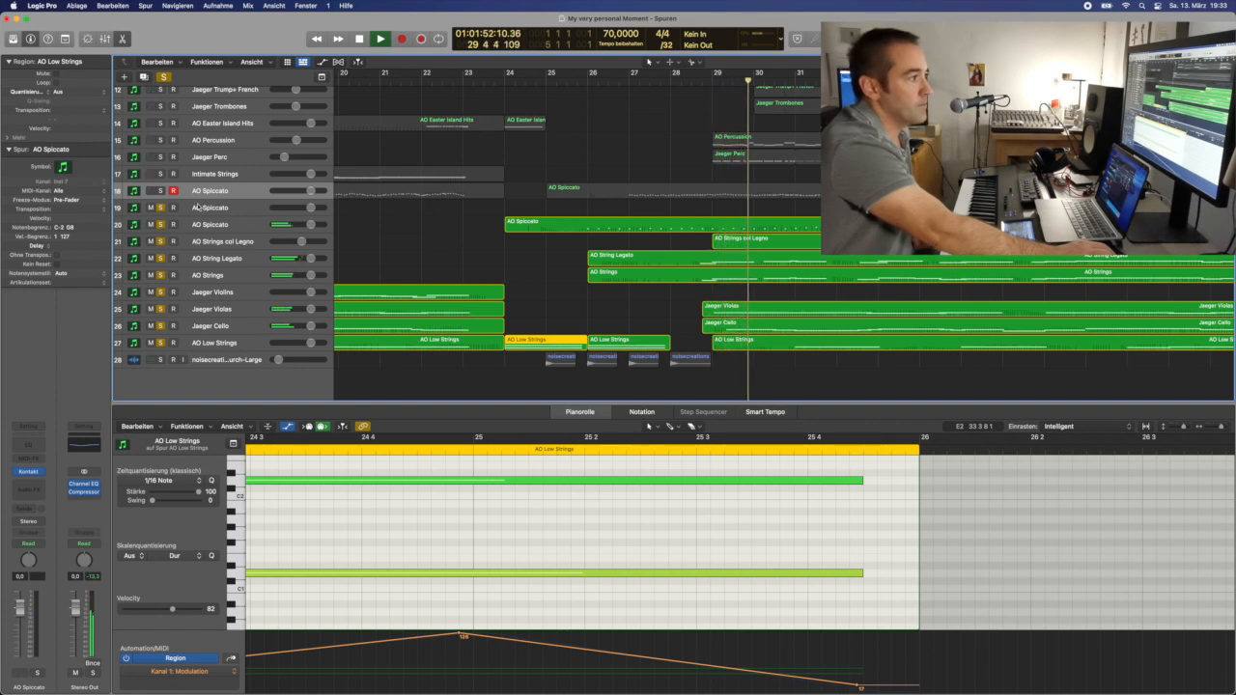
click(161, 190)
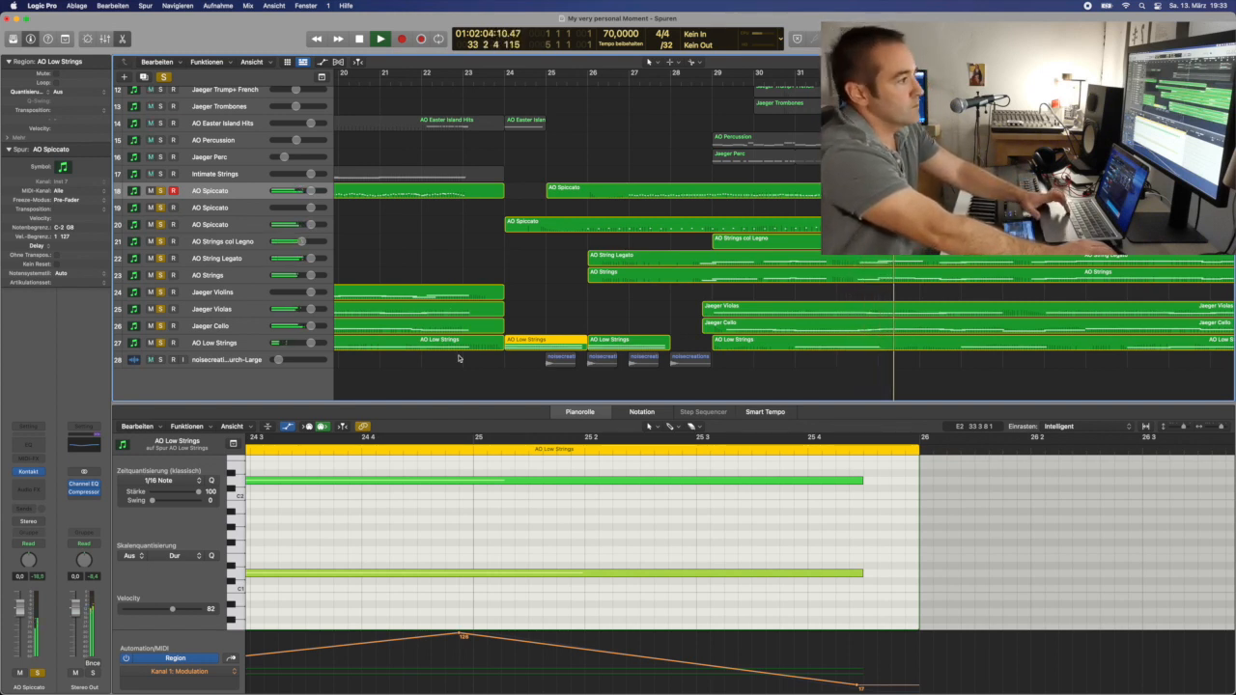
- Stop playback and unsolo all string tracks except AO String Legato
key(s)
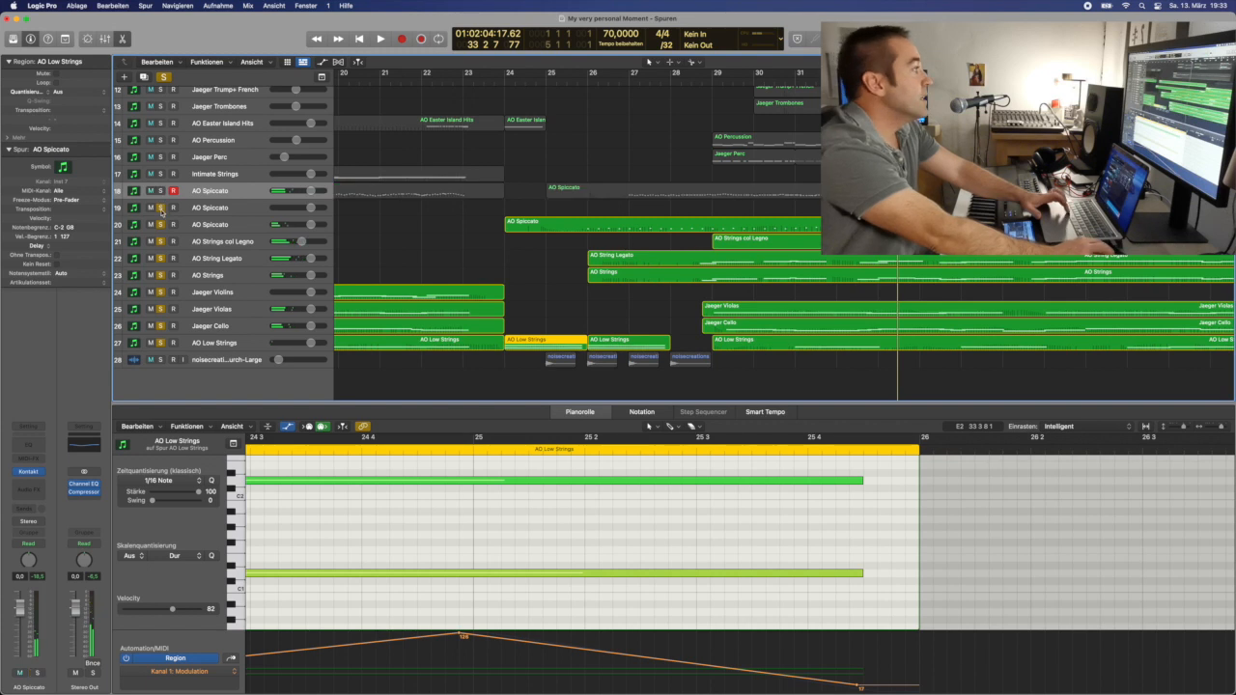
click(161, 225)
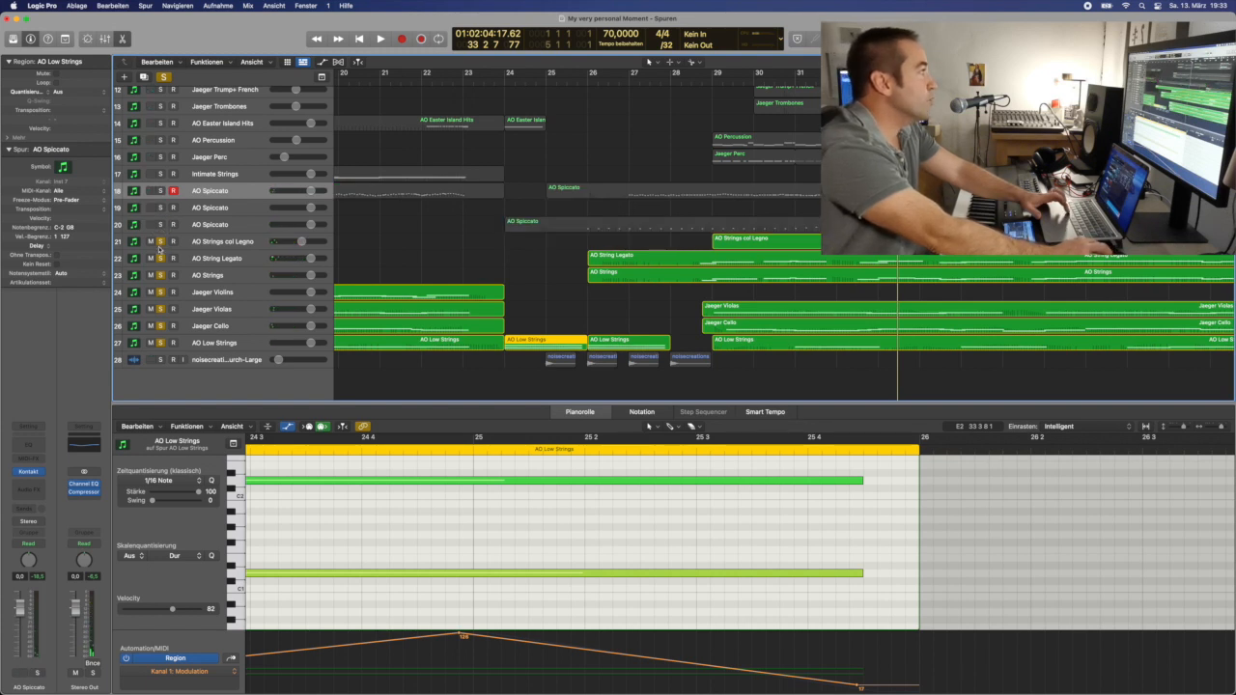
click(160, 242)
click(161, 259)
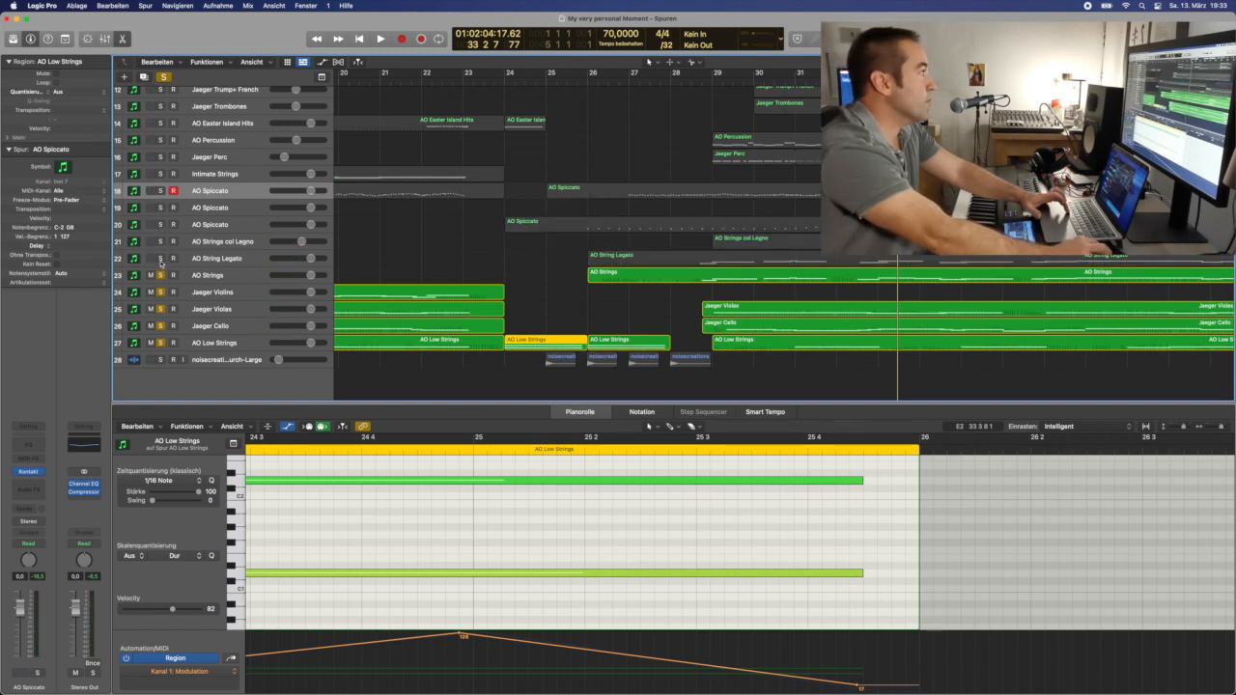
click(160, 292)
click(160, 309)
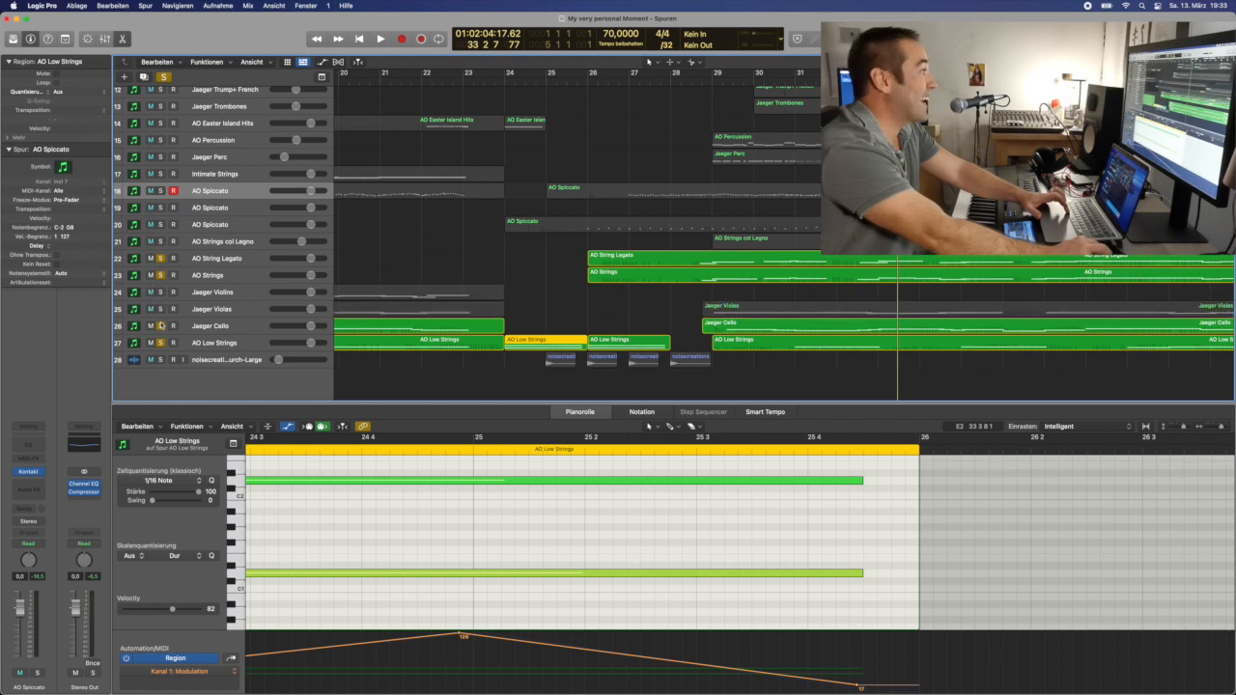
click(160, 327)
click(160, 343)
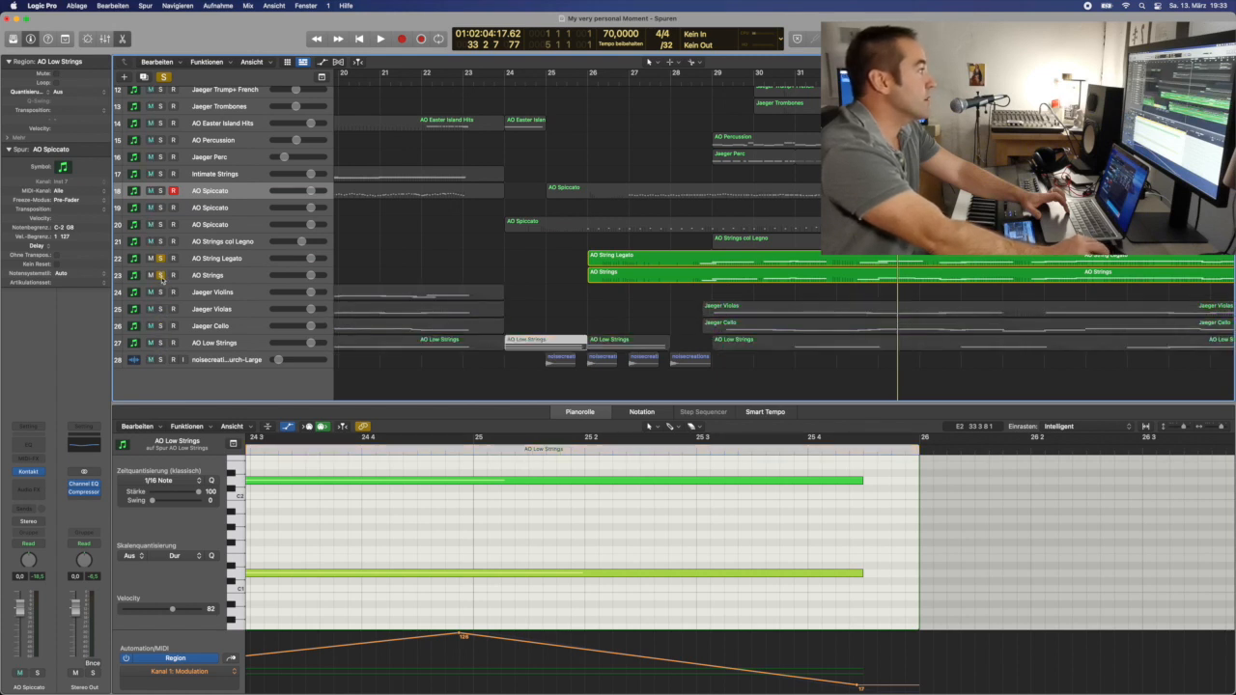
click(160, 276)
- Play AO String Legato alone from the middle of bar 28 and stop in bar 31
double_click(694, 81)
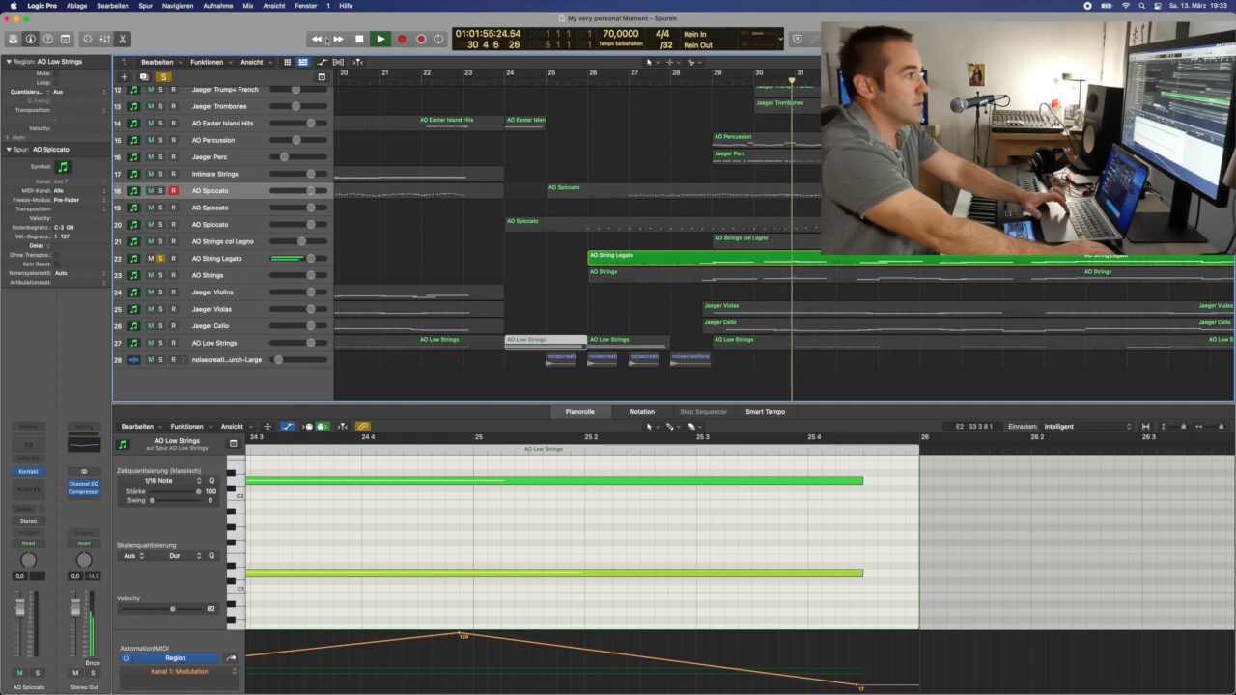
click(359, 40)
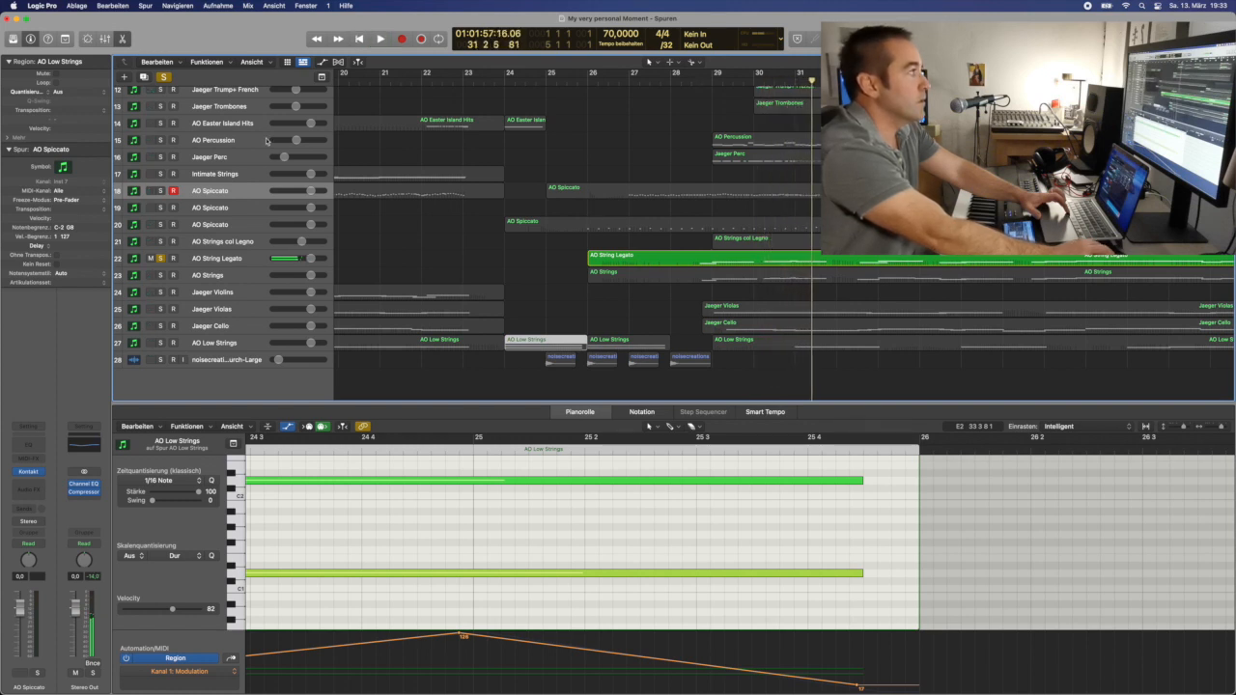
- Solo AO Strings instead of AO String Legato and play from bar 28 to bar 31, adding AO String Legato back during playback
click(161, 276)
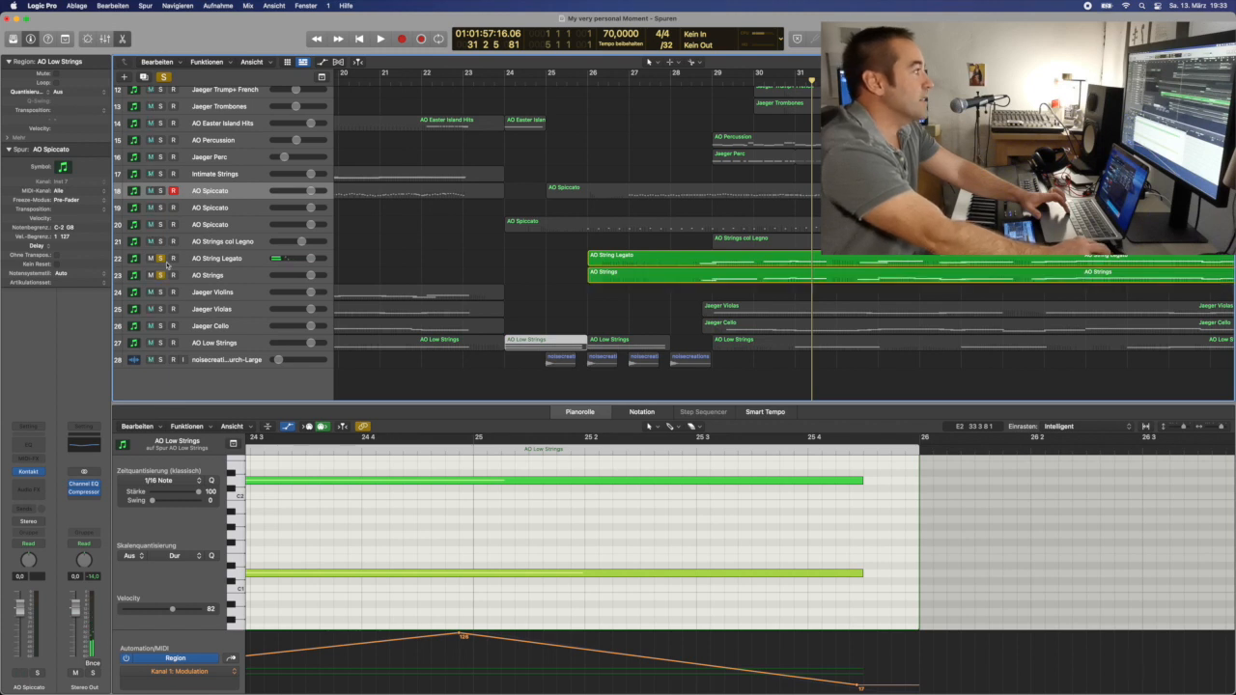
click(162, 258)
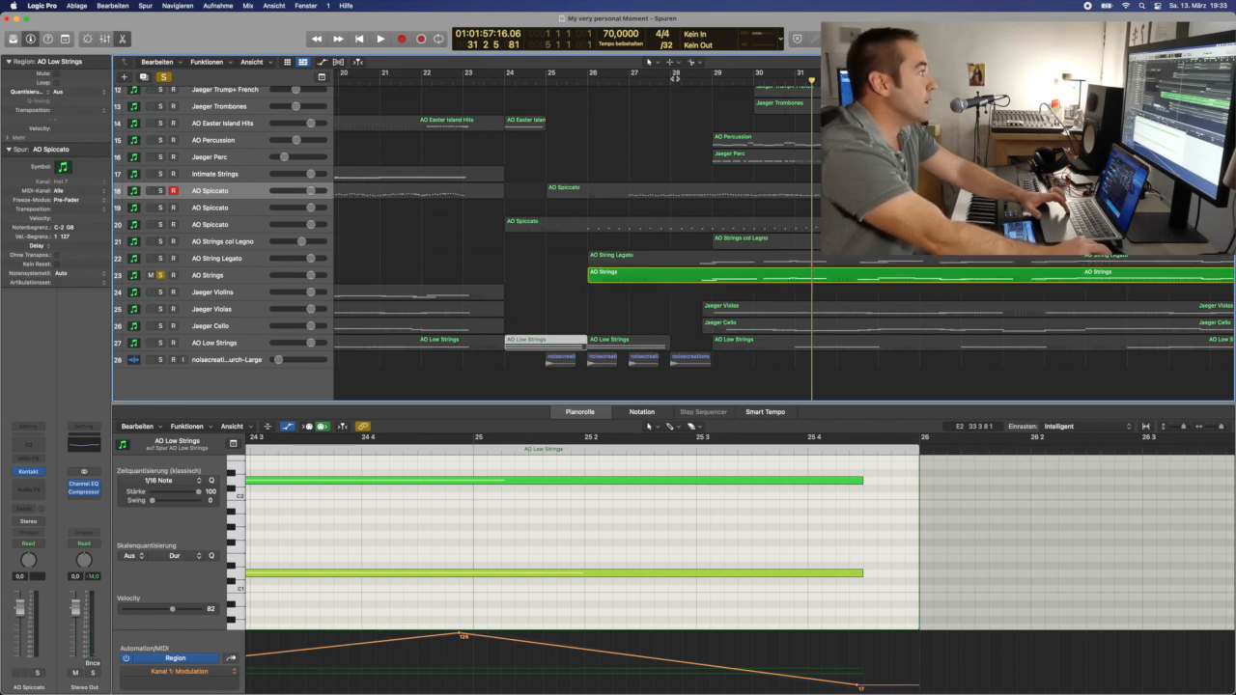
double_click(684, 80)
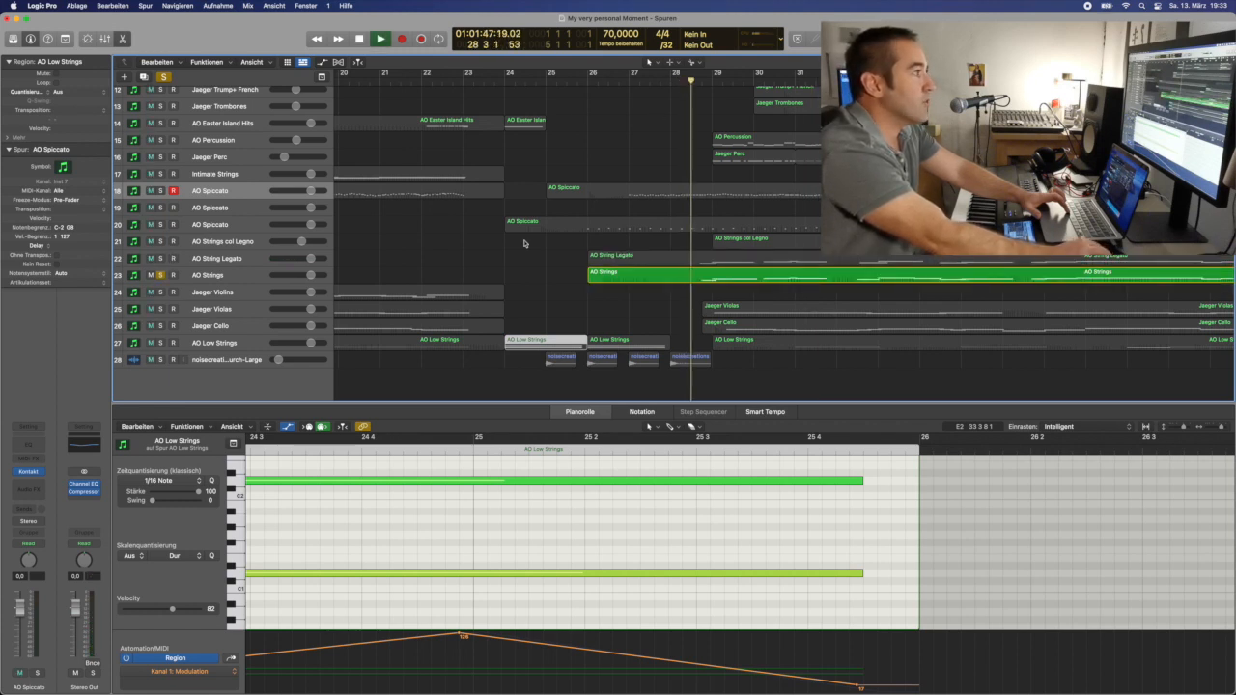
click(162, 259)
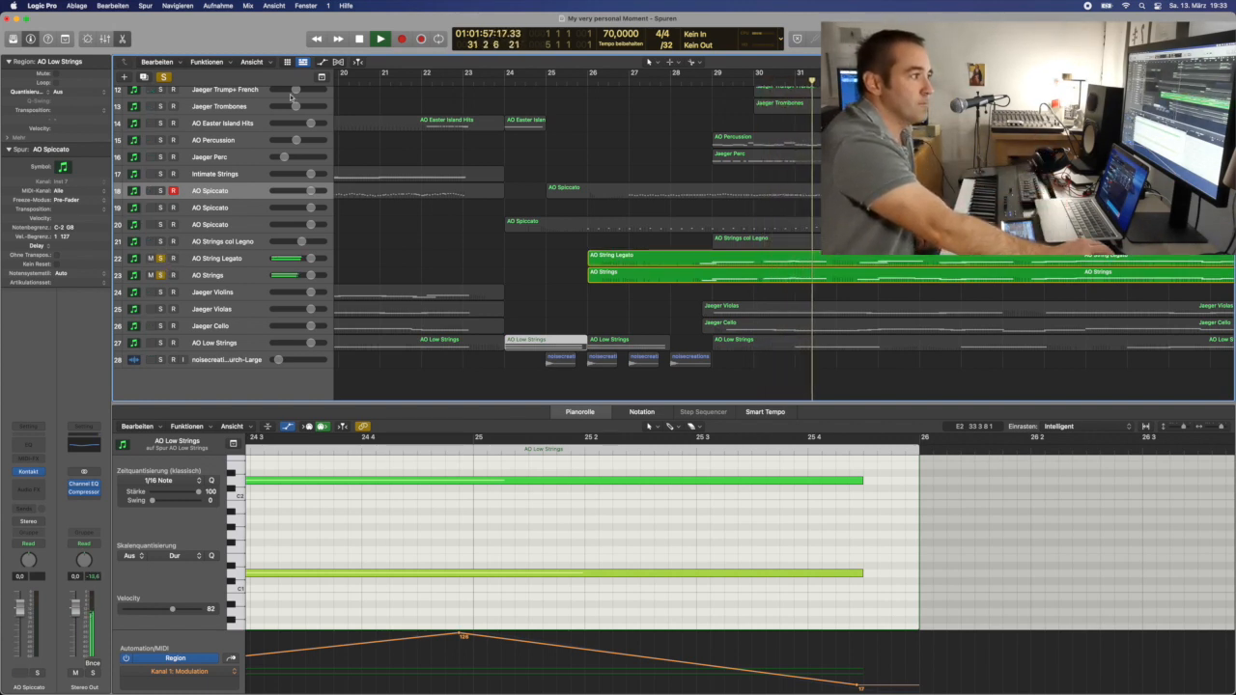
click(360, 40)
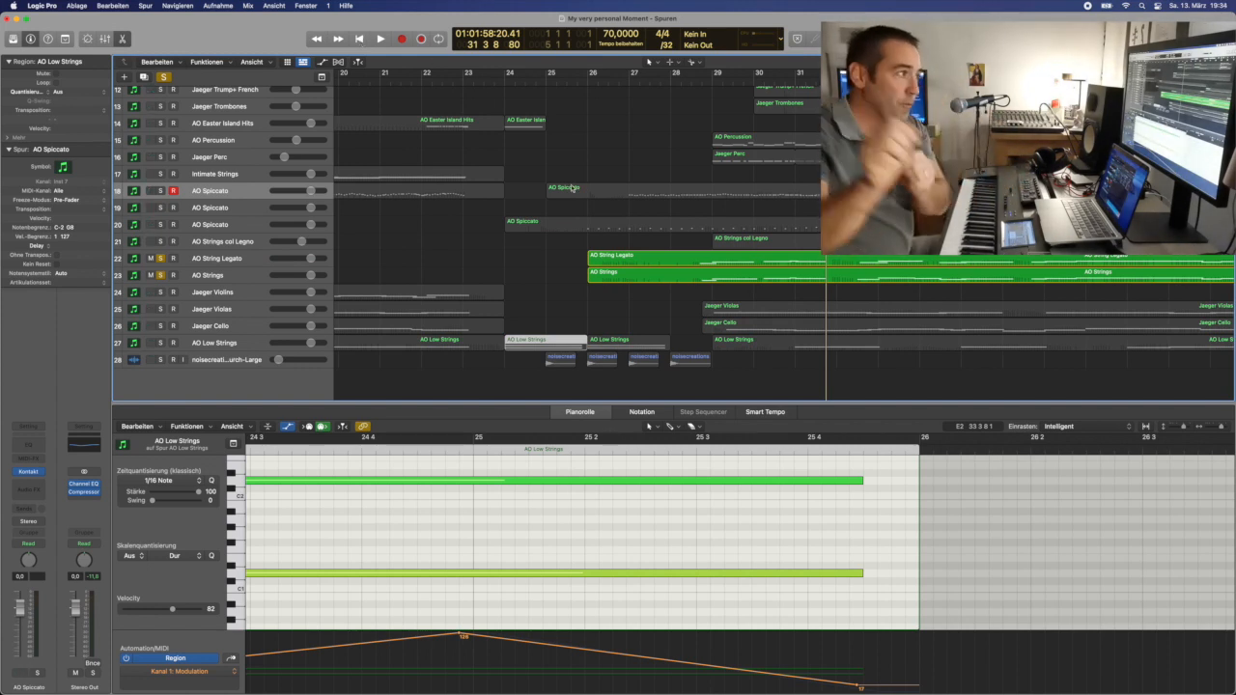
- Add Jaeger Violins, Violas and Cello, AO Low Strings, AO Strings col Legno and AO Spiccato tracks 18 to 20 to the solo
click(160, 291)
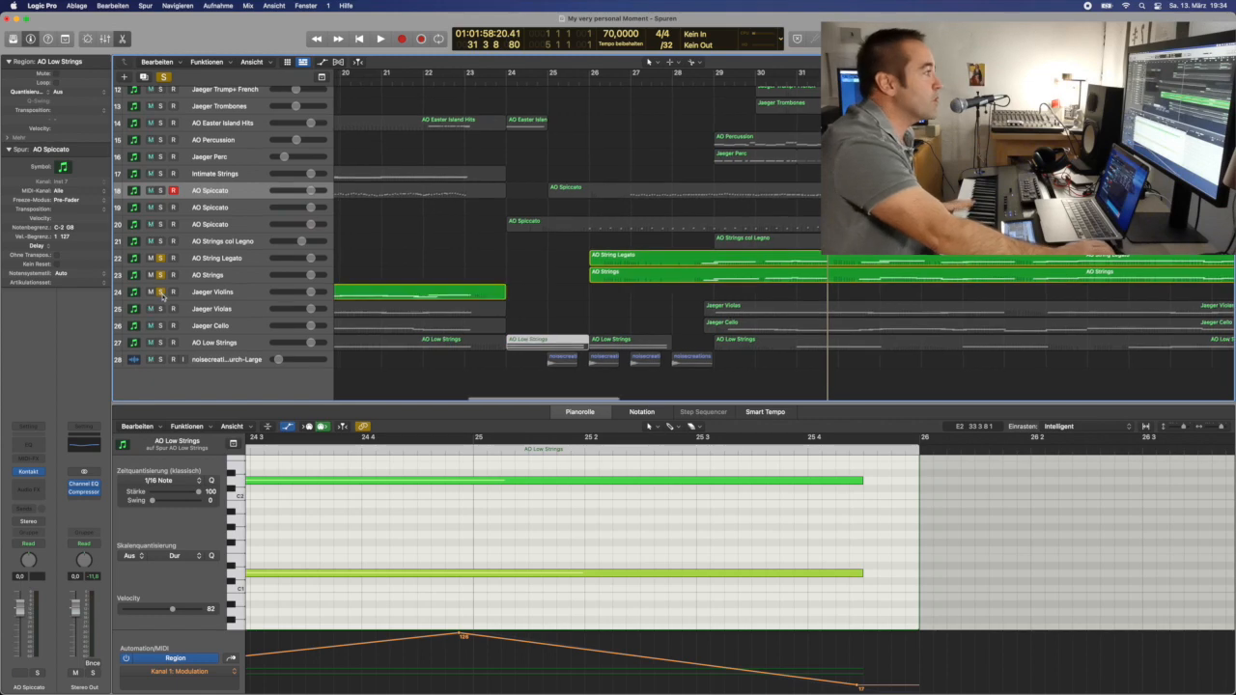
click(160, 309)
click(161, 325)
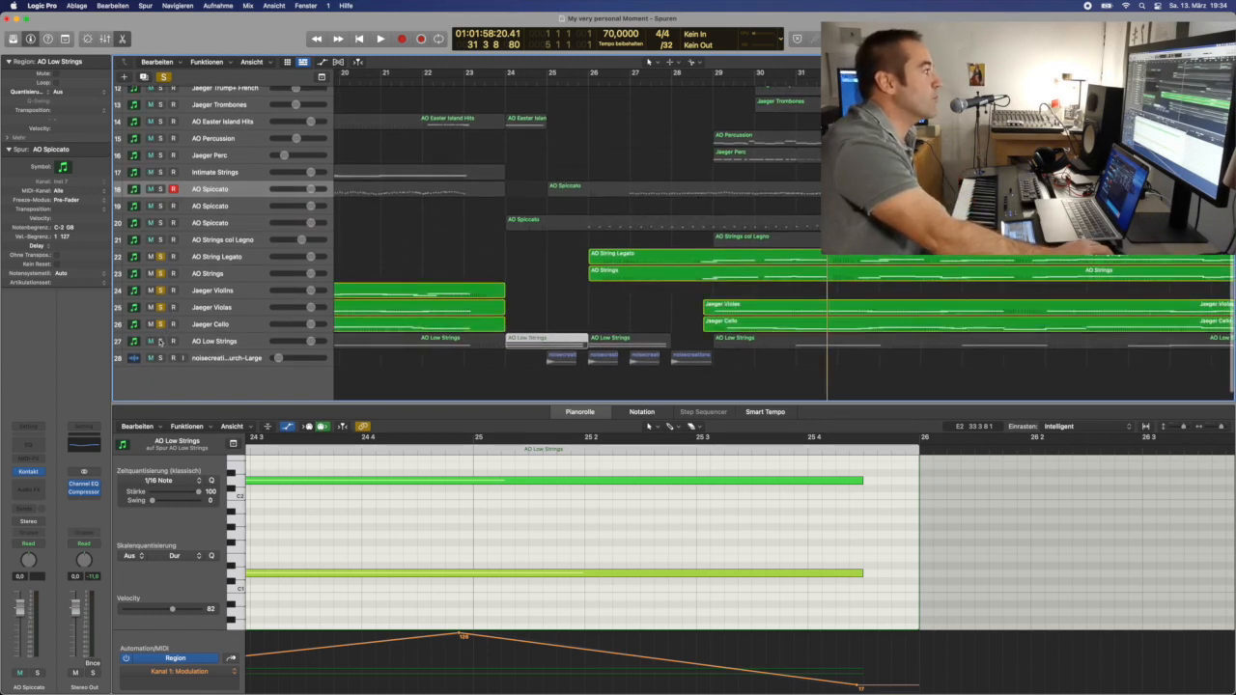
click(160, 341)
scroll(302, 316, up, 2)
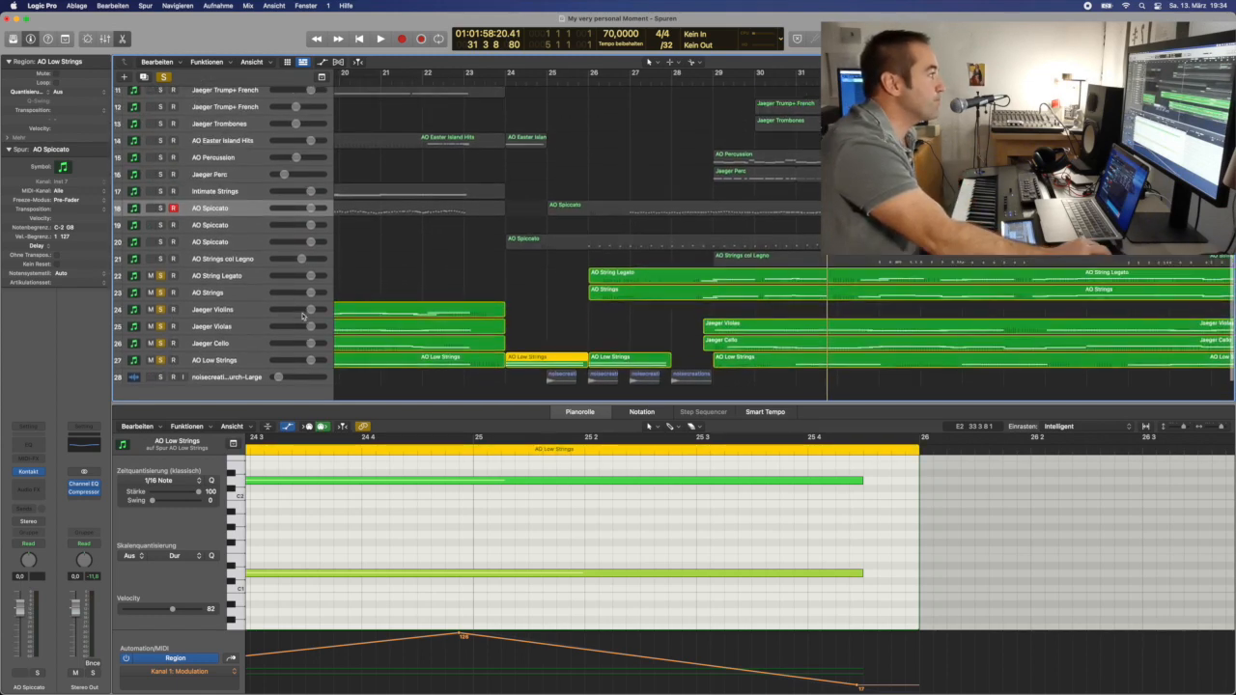
click(160, 272)
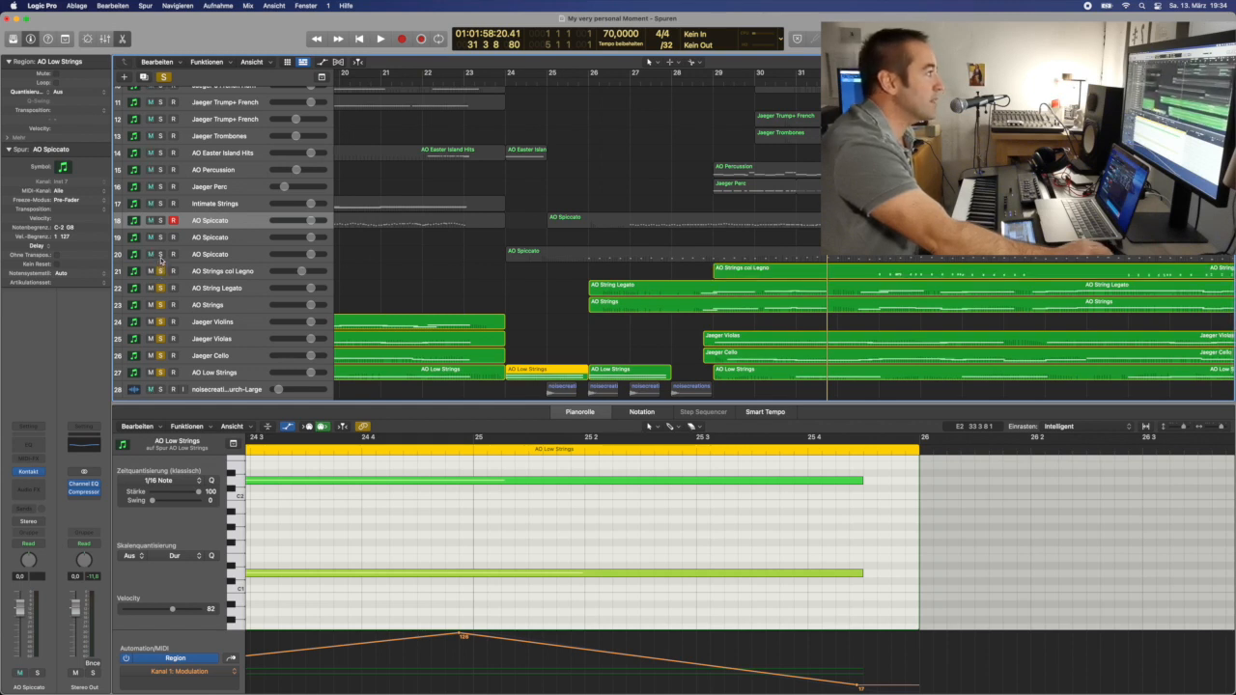
click(161, 254)
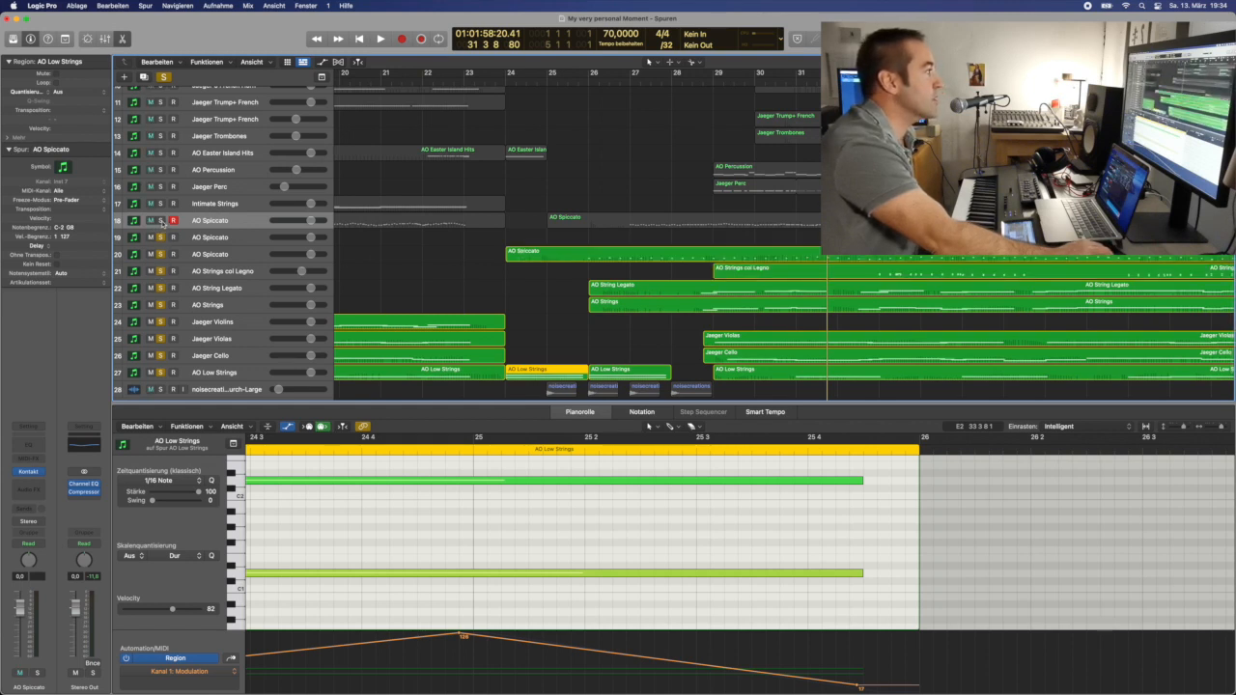
click(160, 221)
- Play the soloed strings' ending from bar 42 to bar 46, unsoloing Jaeger Cello and Jaeger Violas during playback
scroll(161, 223, right, 10)
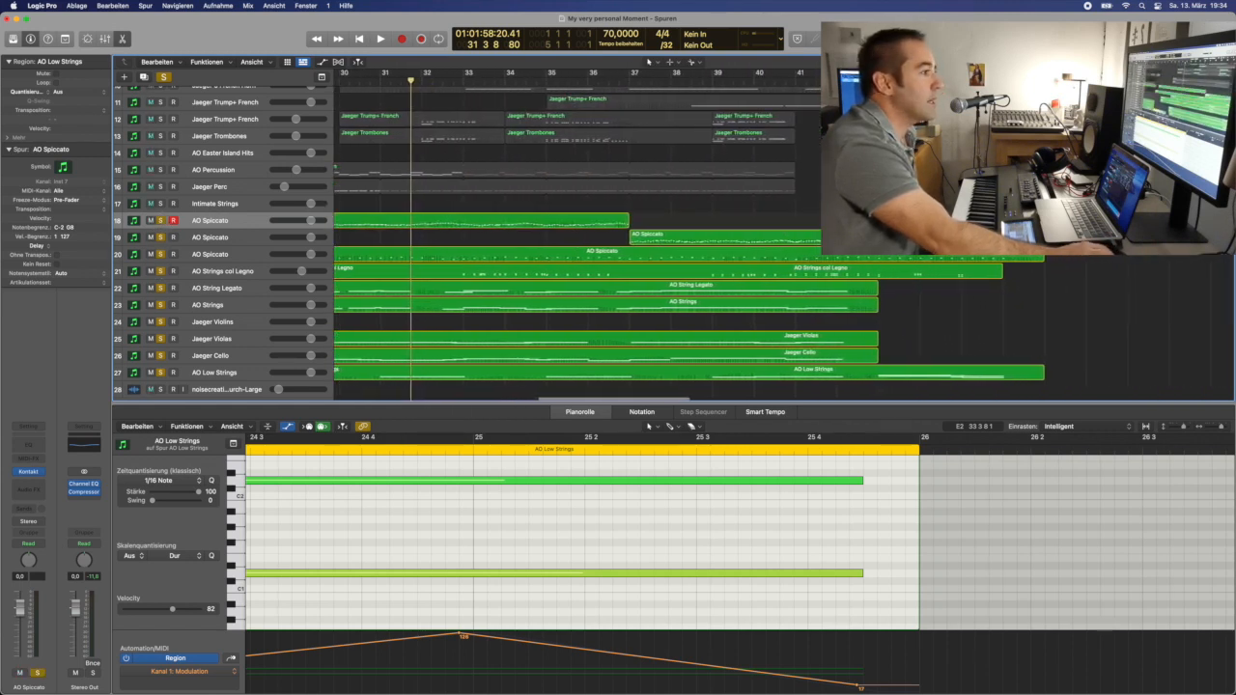
click(868, 81)
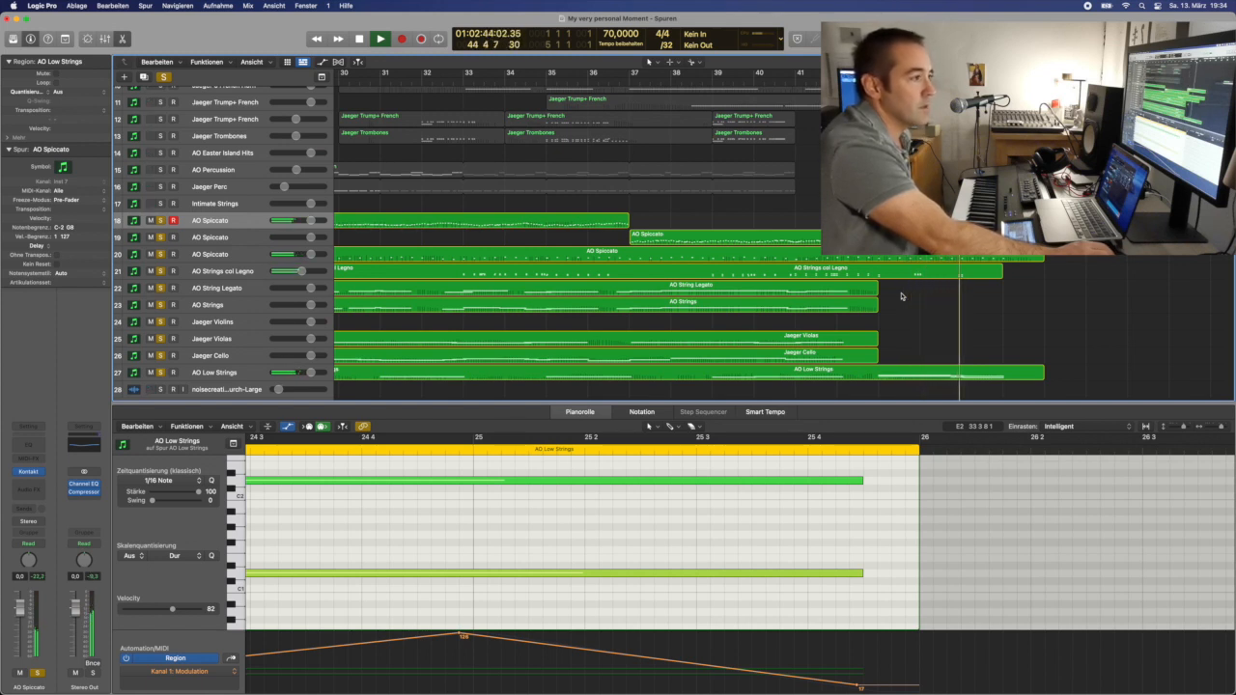
click(161, 357)
click(160, 339)
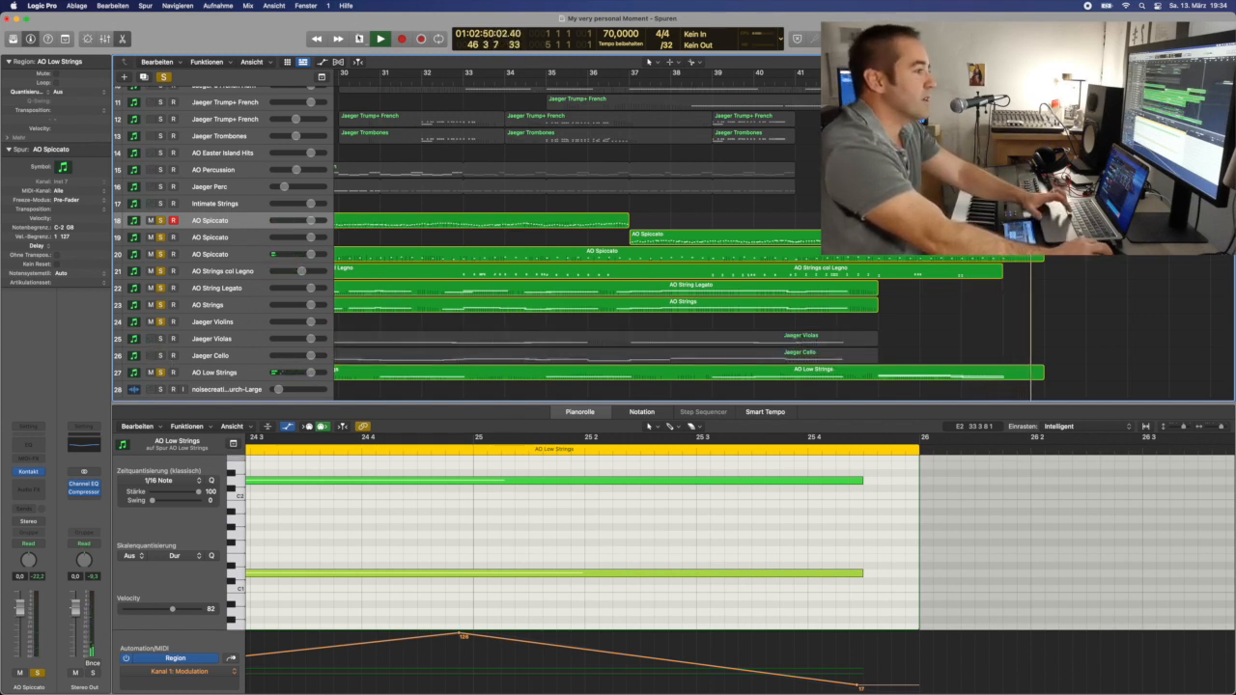
key(space)
- Unsolo all remaining string tracks so that no track in the arrangement is soloed
scroll(561, 288, left, 15)
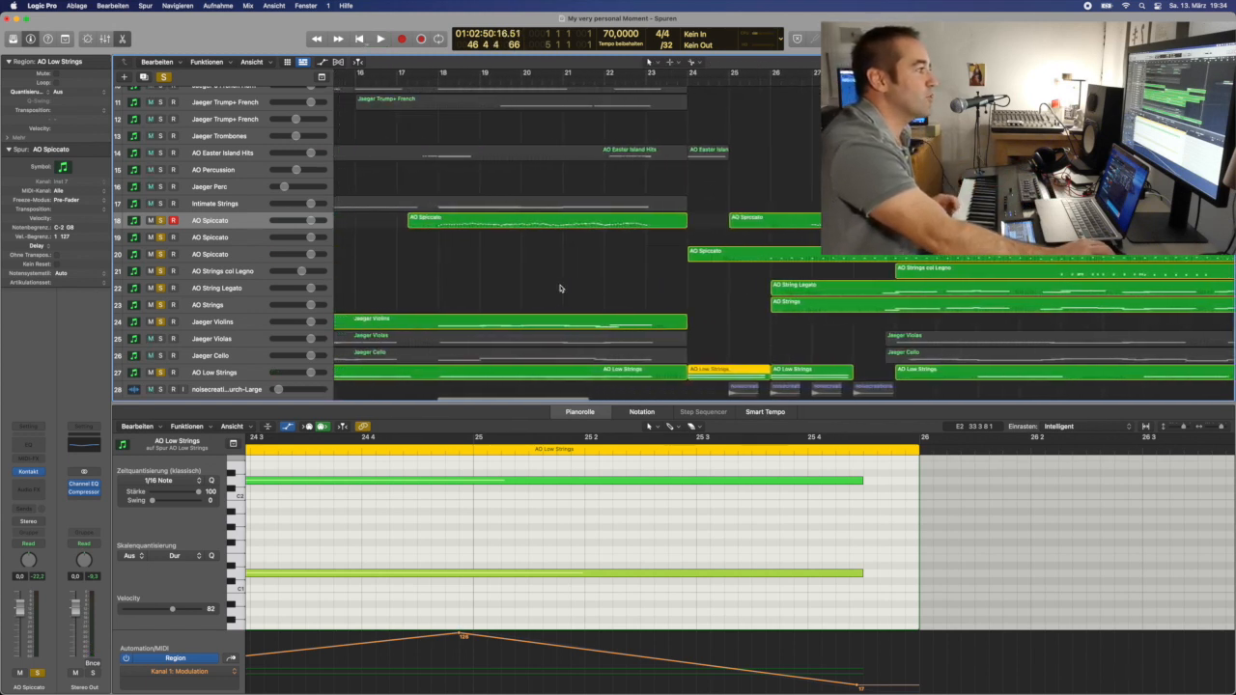
click(160, 320)
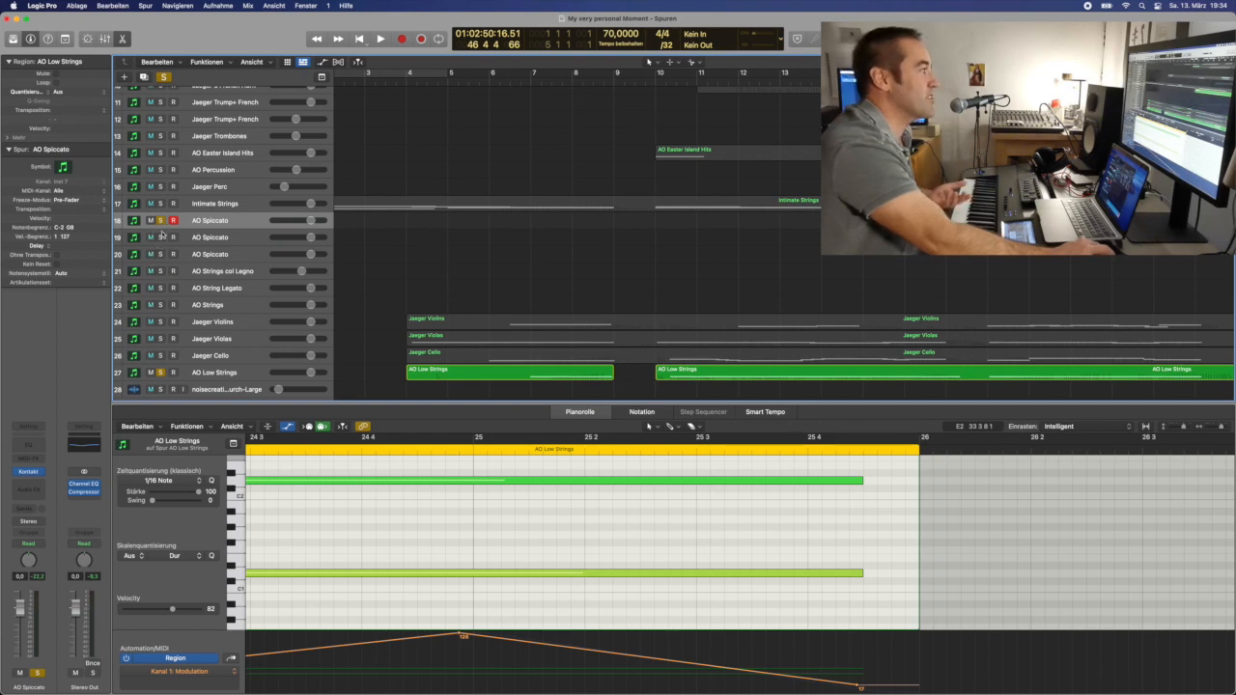
click(161, 374)
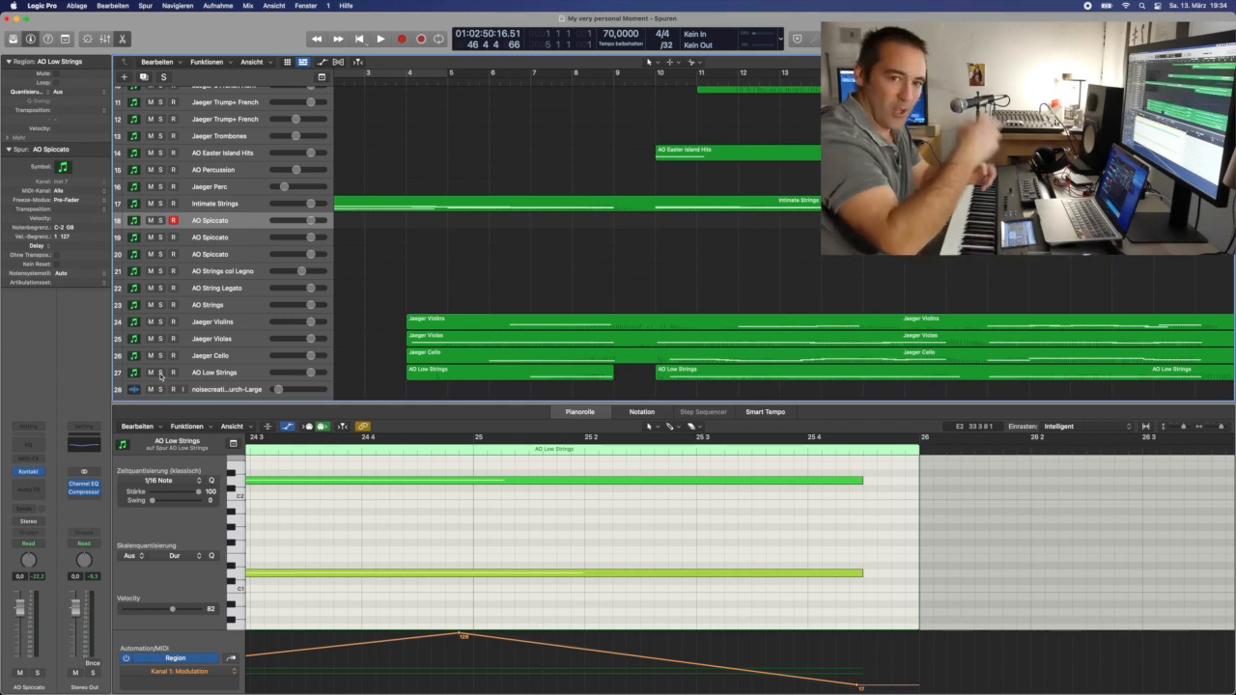
- Bring the uppermost tracks into view and place the playhead in bar 4, at the start of the OE Brass Long region
scroll(419, 255, left, 3)
scroll(420, 256, up, 2)
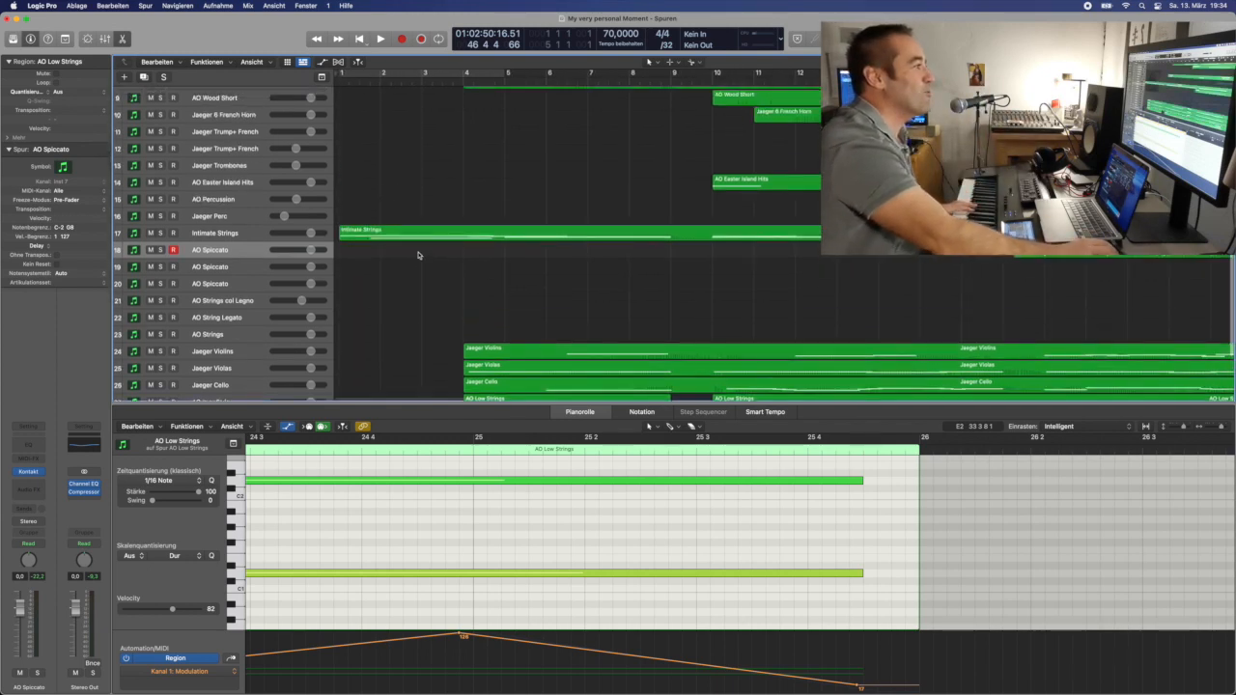
scroll(418, 255, up, 6)
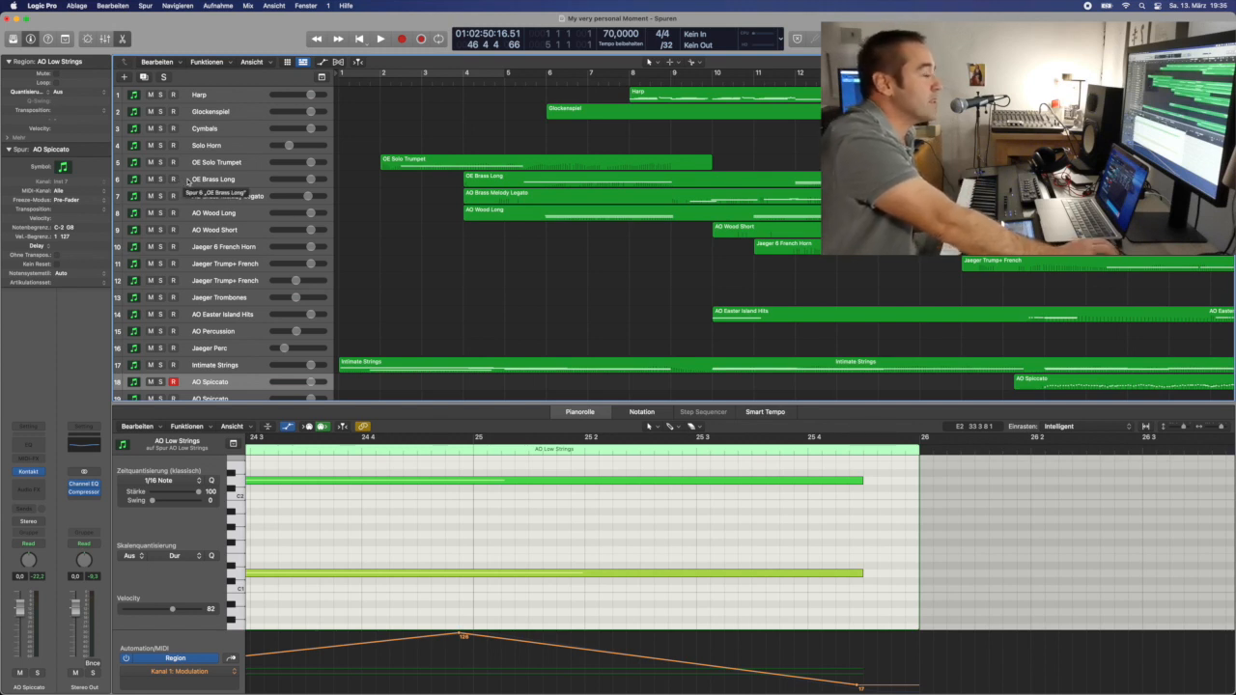
click(474, 82)
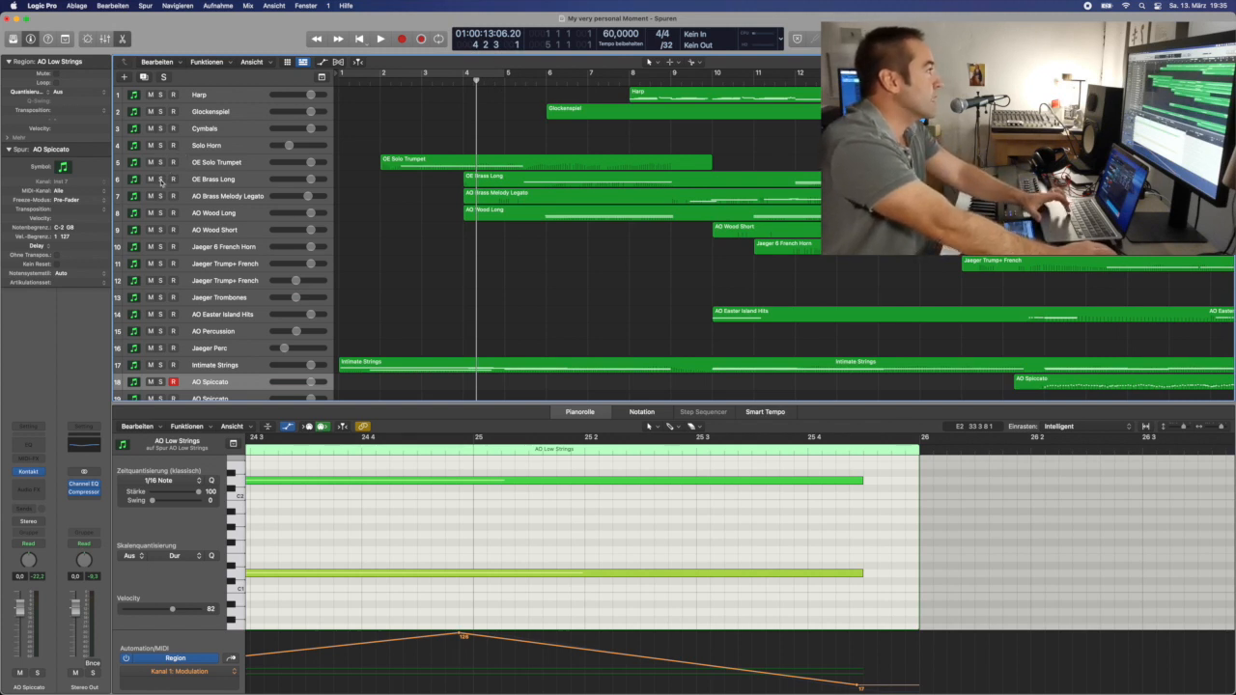
- Solo the brass and woodwind tracks from OE Solo Trumpet on track 5 through Jaeger Trombones on track 13
click(161, 162)
click(161, 179)
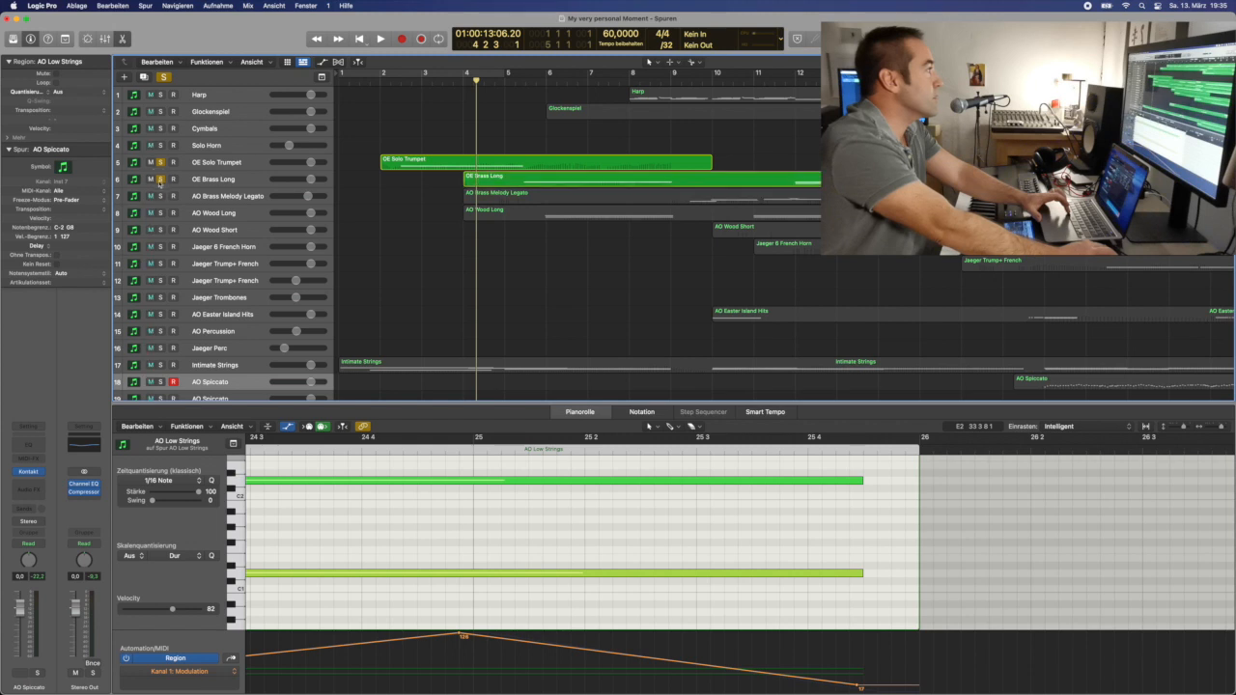
click(161, 196)
click(160, 212)
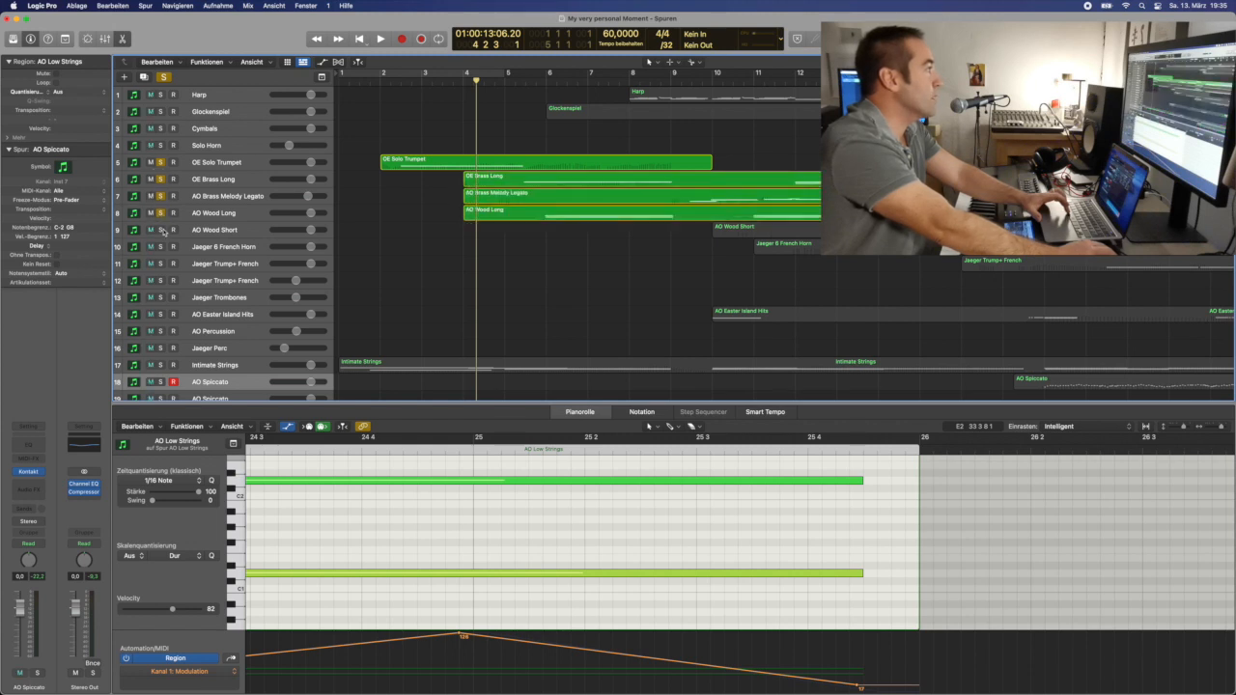
click(161, 230)
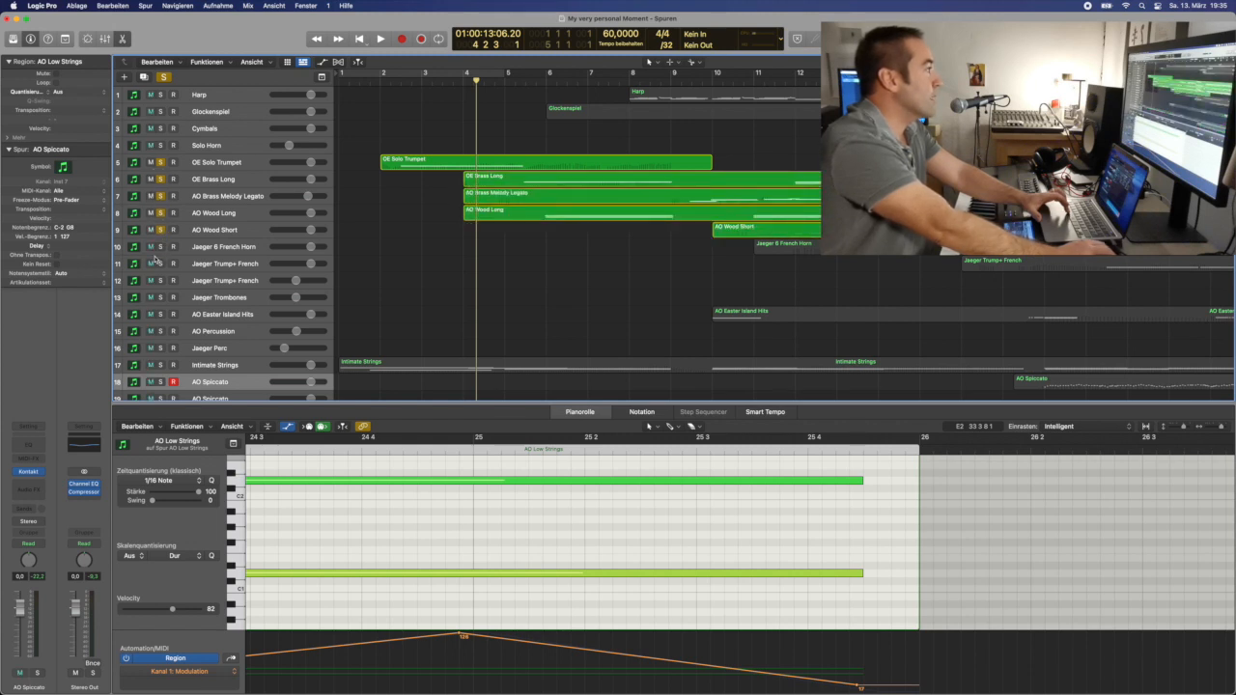
click(161, 248)
click(161, 264)
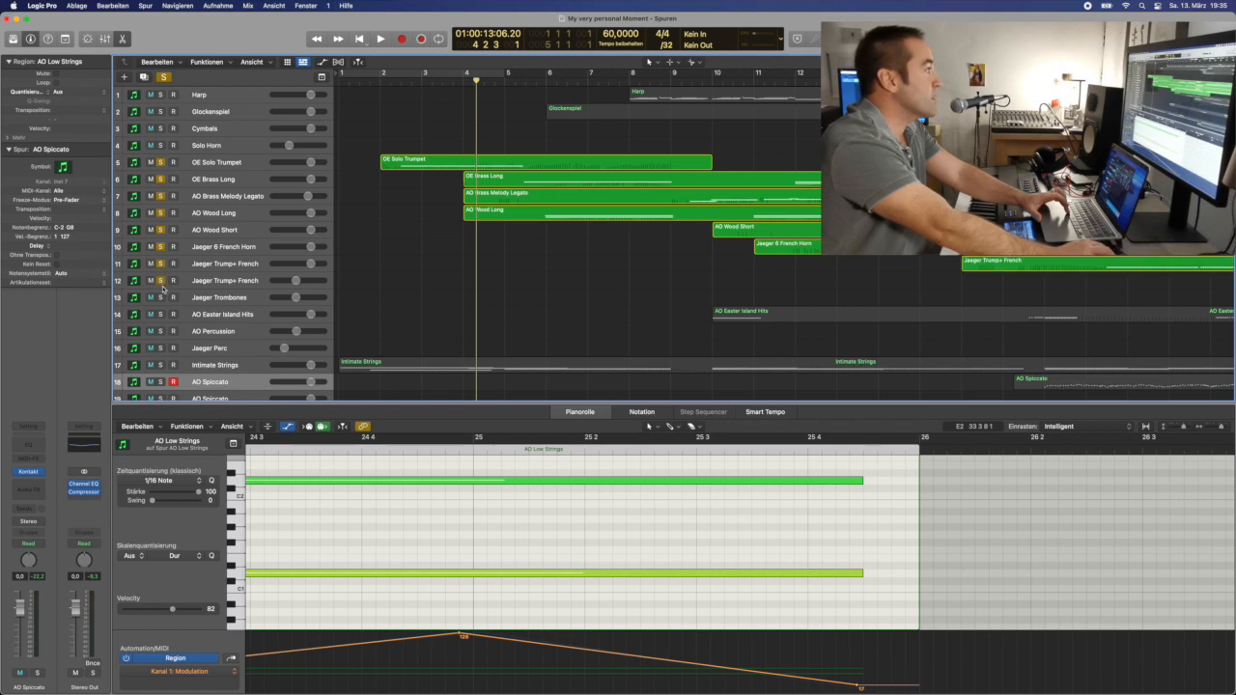
- Play the soloed brass and woodwinds from bar 5, skip ahead within bar 8, and stop in bar 20, unsoloing AO Brass Melody Legato during playback
click(525, 80)
drag(528, 81, 519, 81)
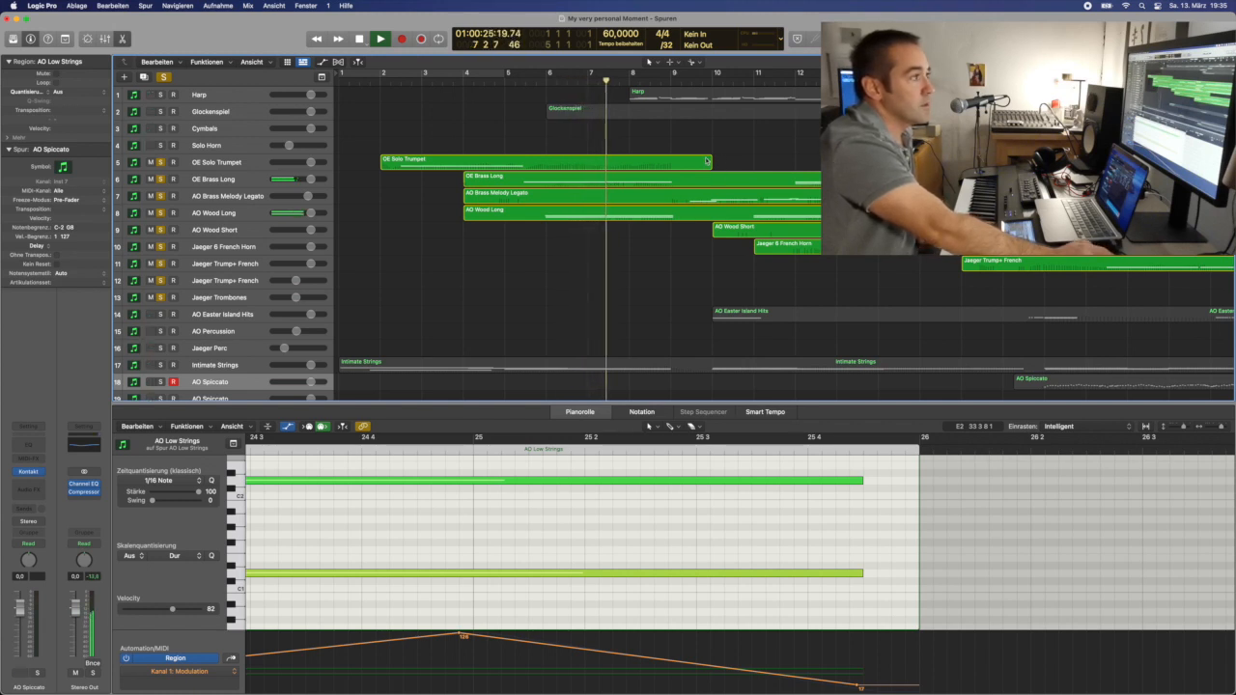
click(661, 81)
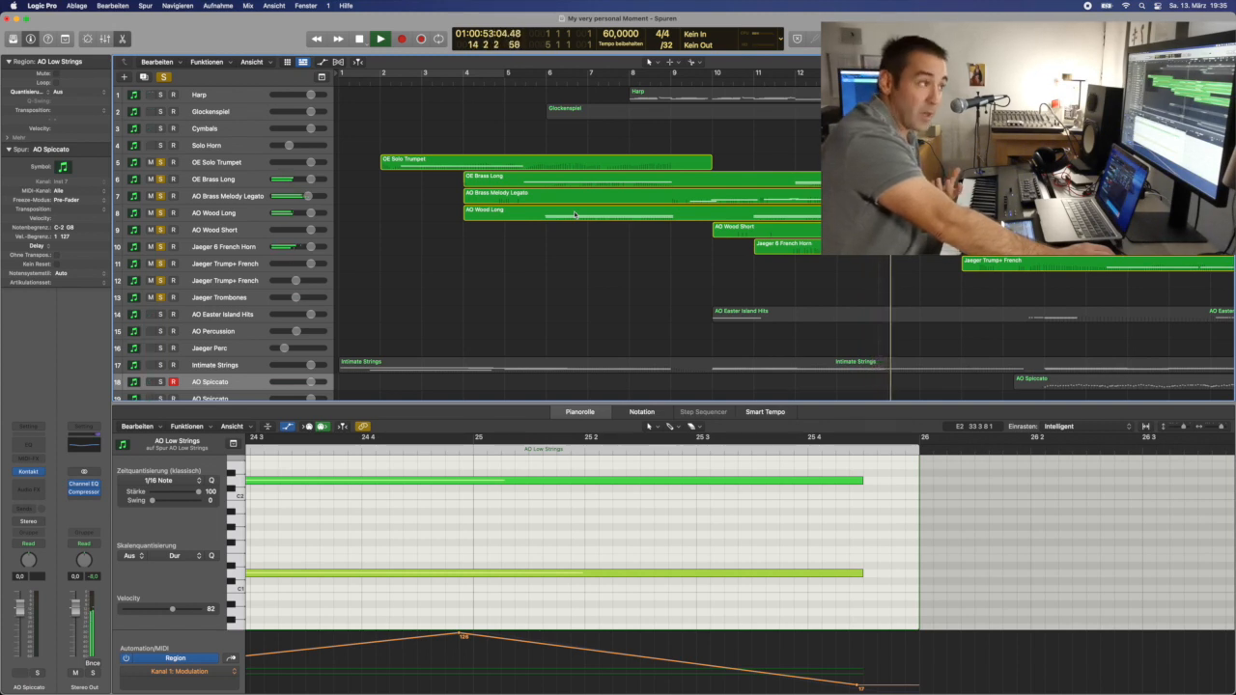
scroll(763, 189, right, 5)
scroll(763, 189, right, 1)
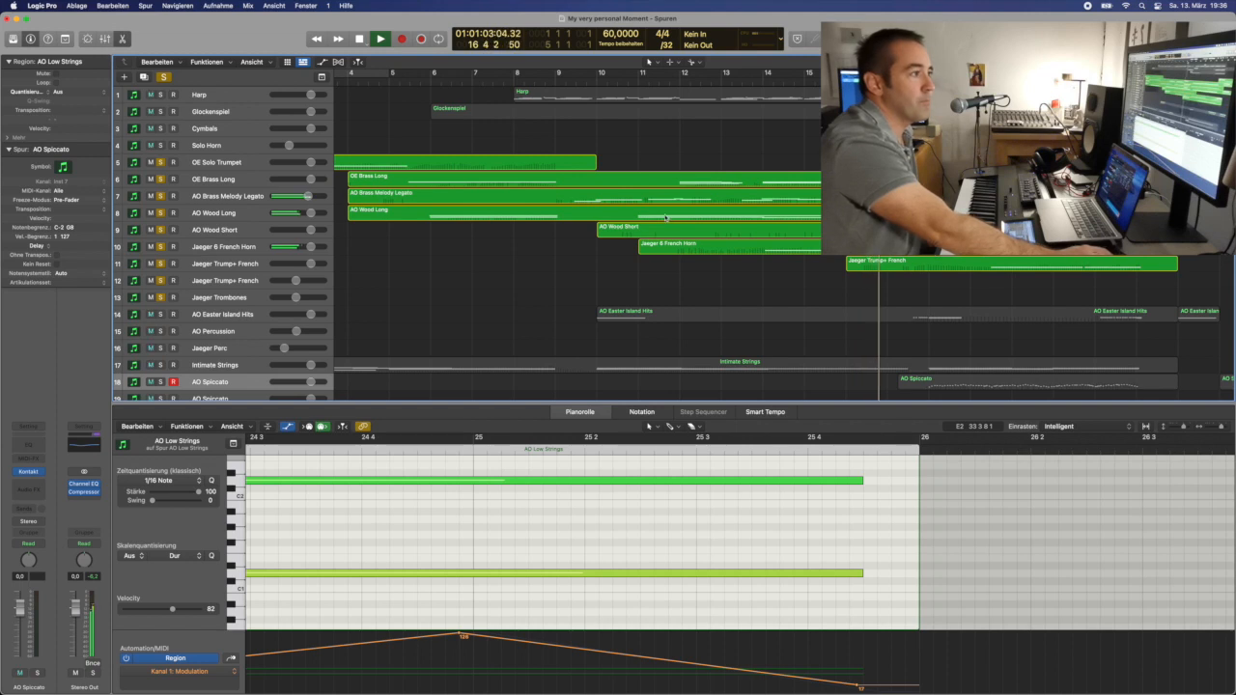
click(161, 196)
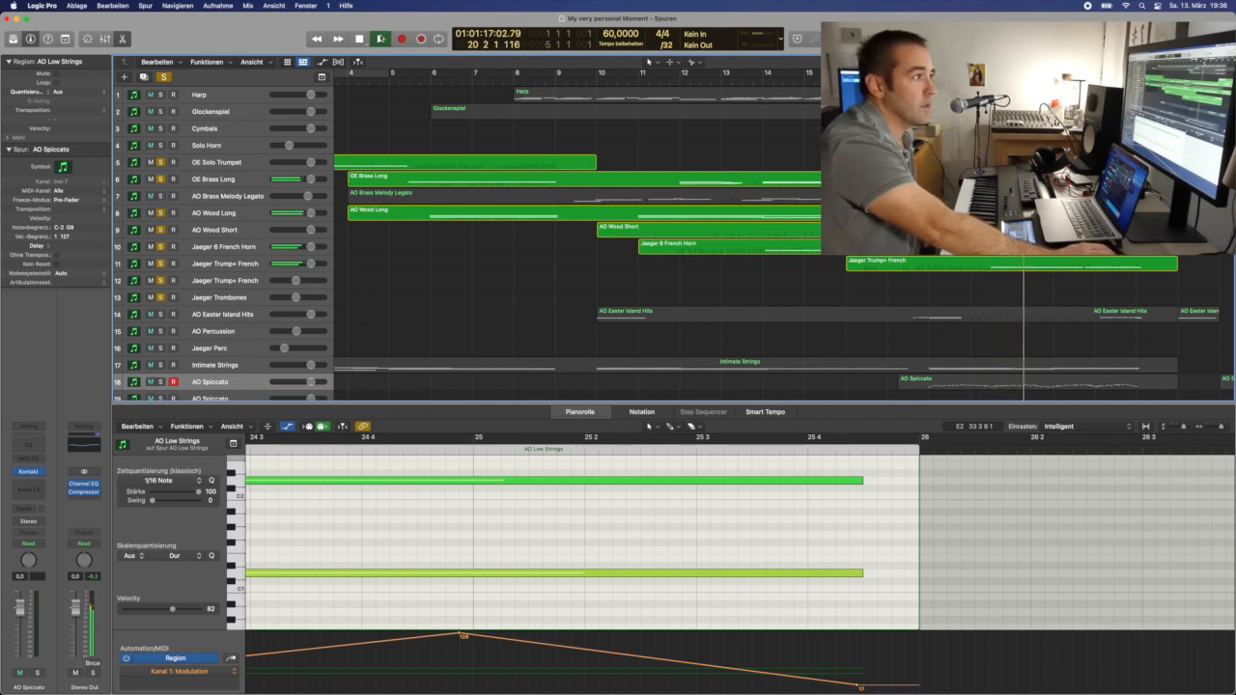
key(space)
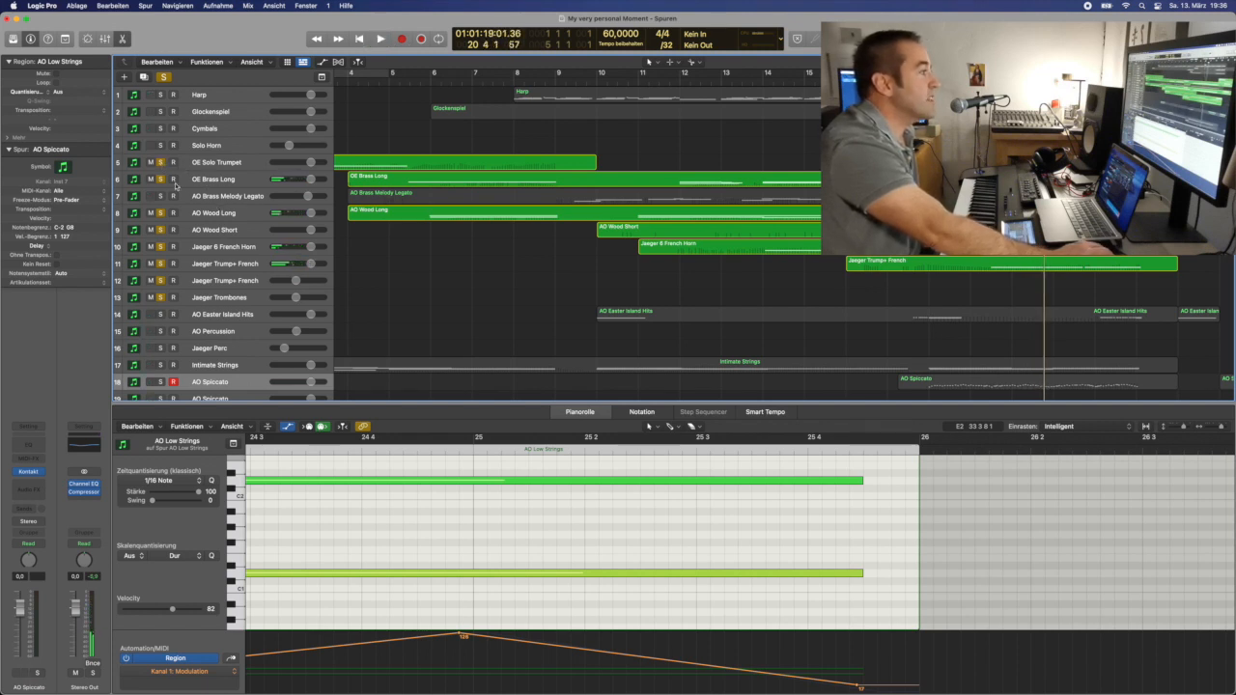
- Unsolo AO Wood Long, AO Wood Short, Jaeger 6 French Horn and Jaeger Trump+ French track 11, and play OE Brass Long up to bar 20
click(160, 215)
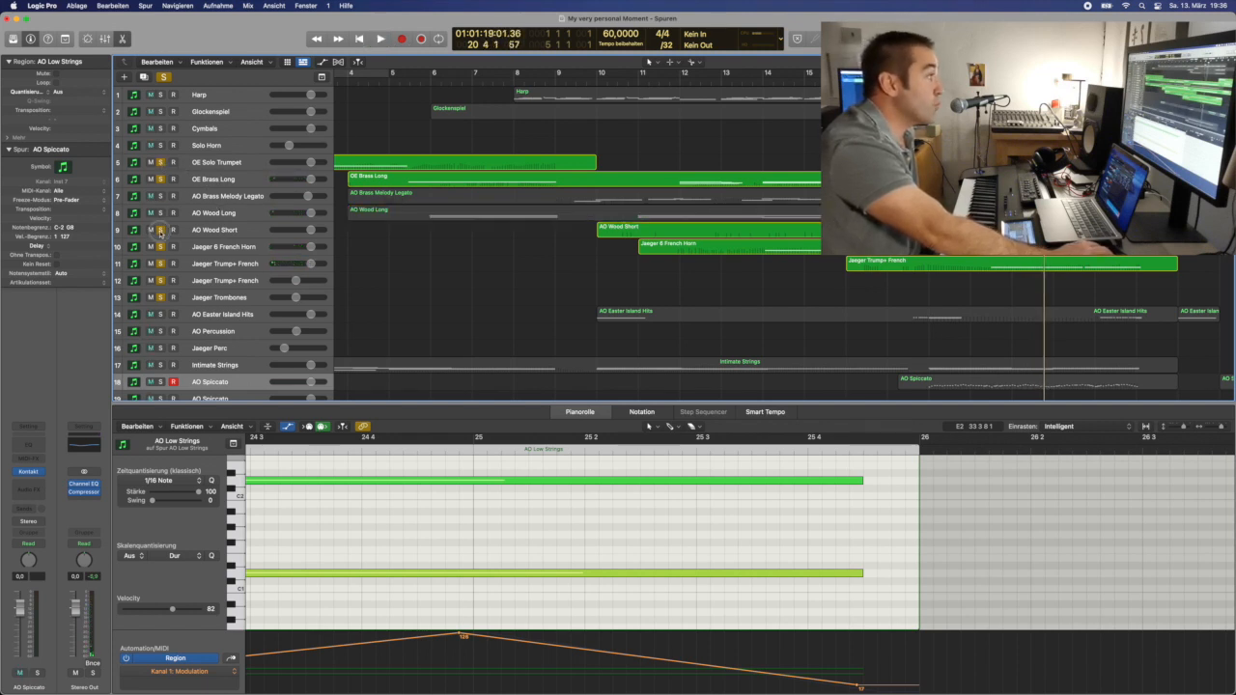
click(160, 230)
click(160, 247)
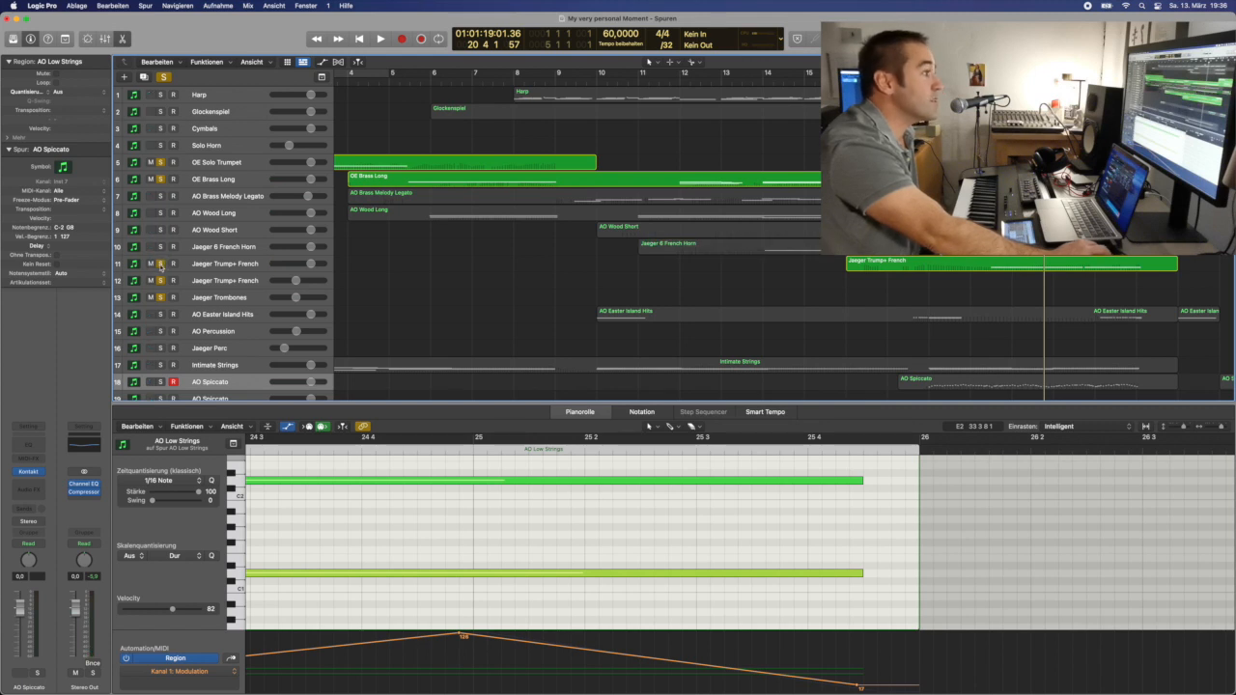
click(160, 264)
key(space)
key(space)
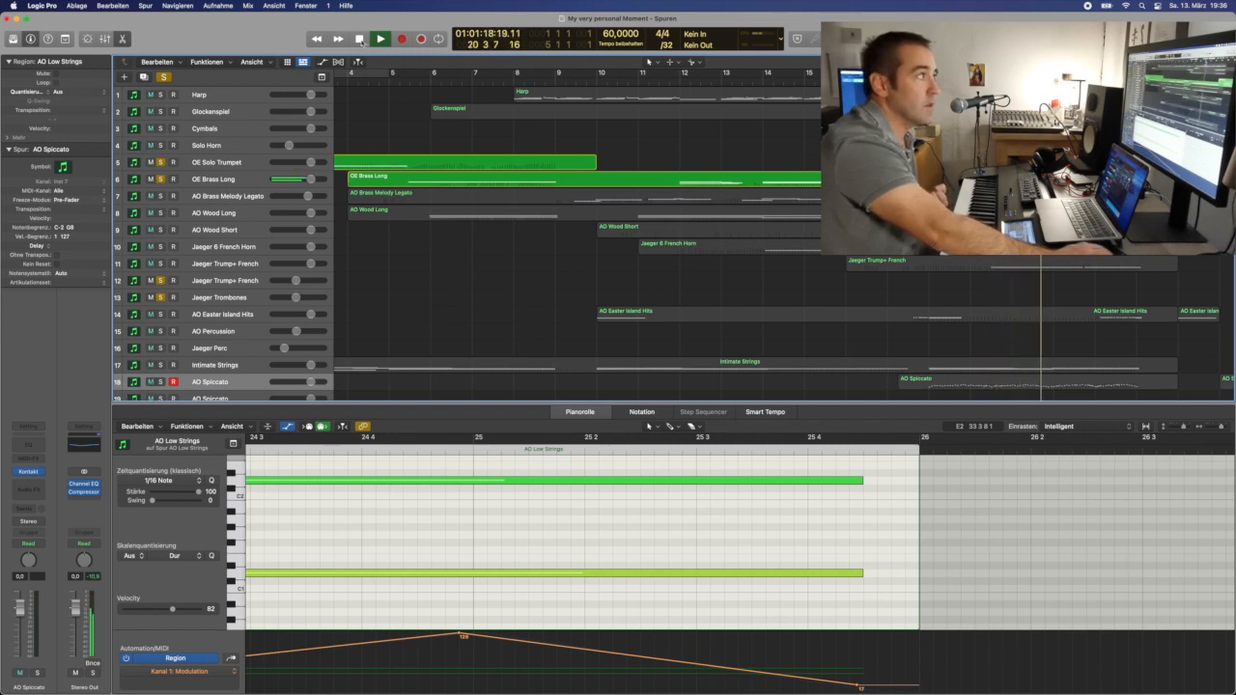
- Solo AO Wood Long in place of OE Brass Long, play it up to bar 20, and unsolo OE Solo Trumpet
click(161, 214)
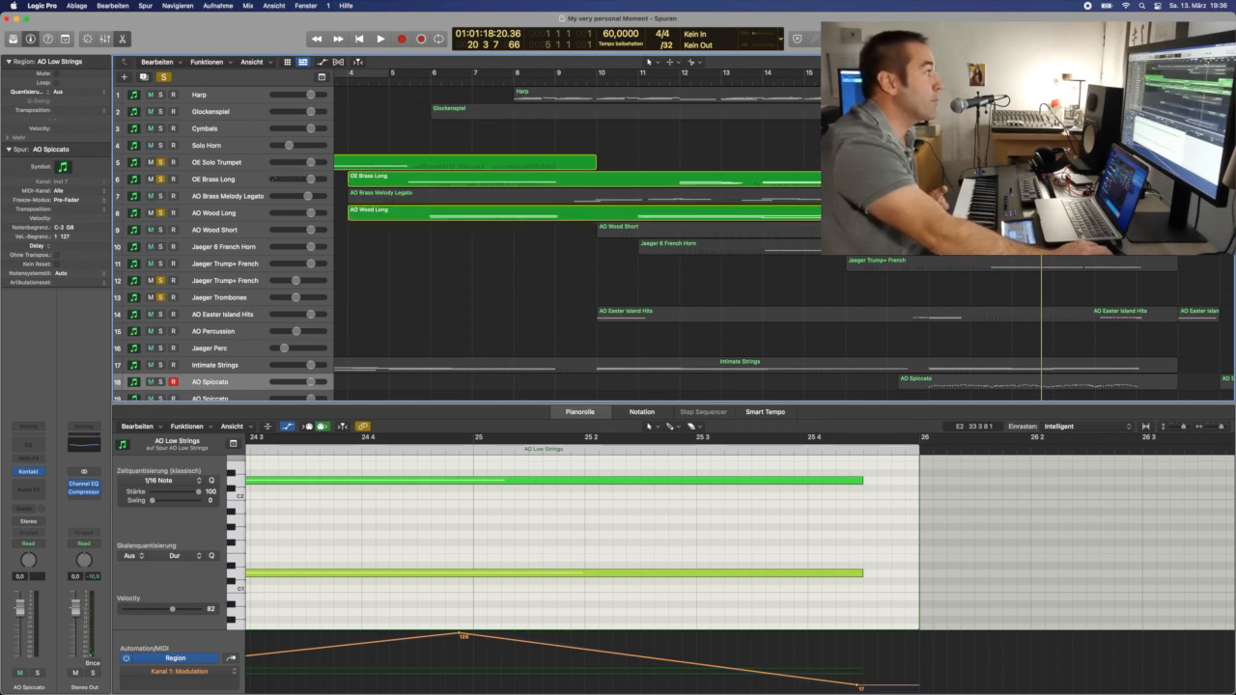
click(160, 180)
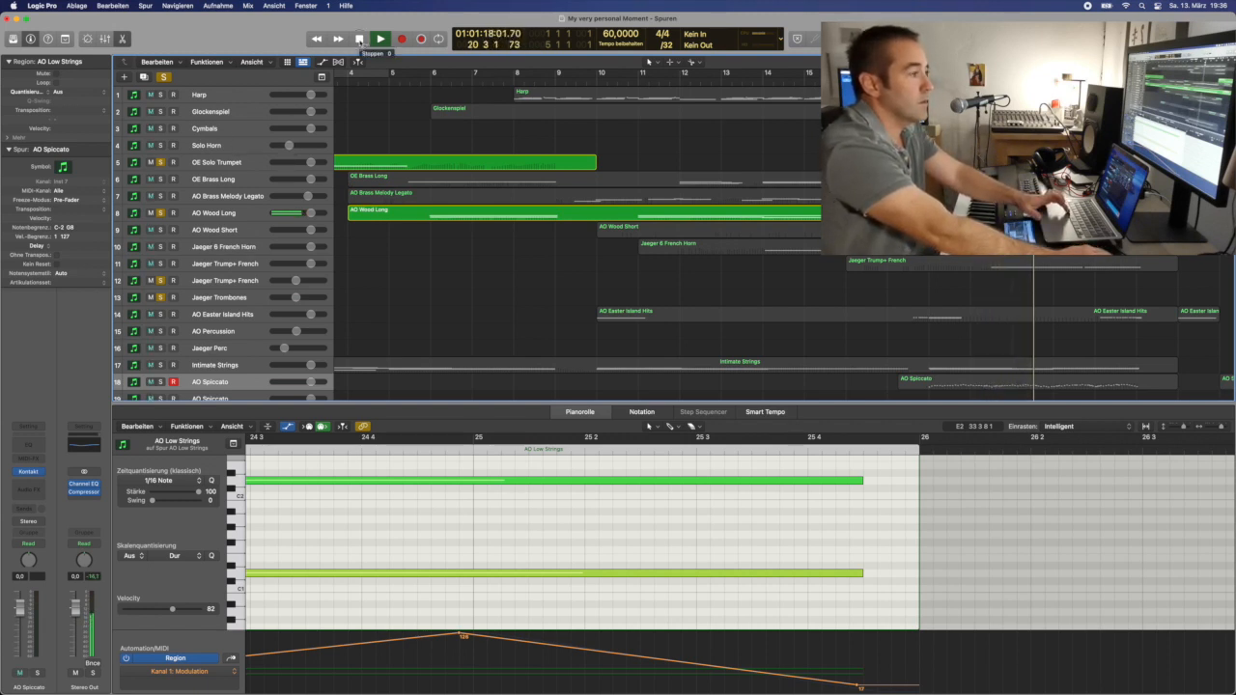
click(161, 162)
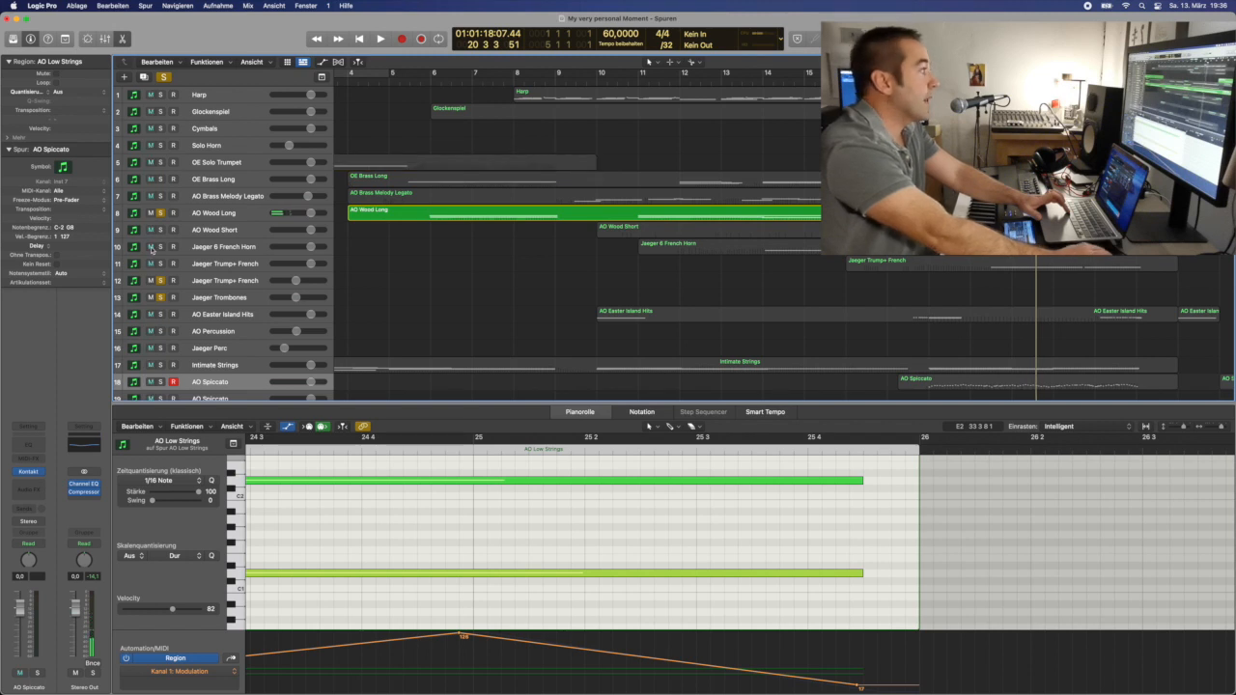
- Solo Jaeger 6 French Horn and show its region's notes around bar 18 in the piano roll
click(161, 247)
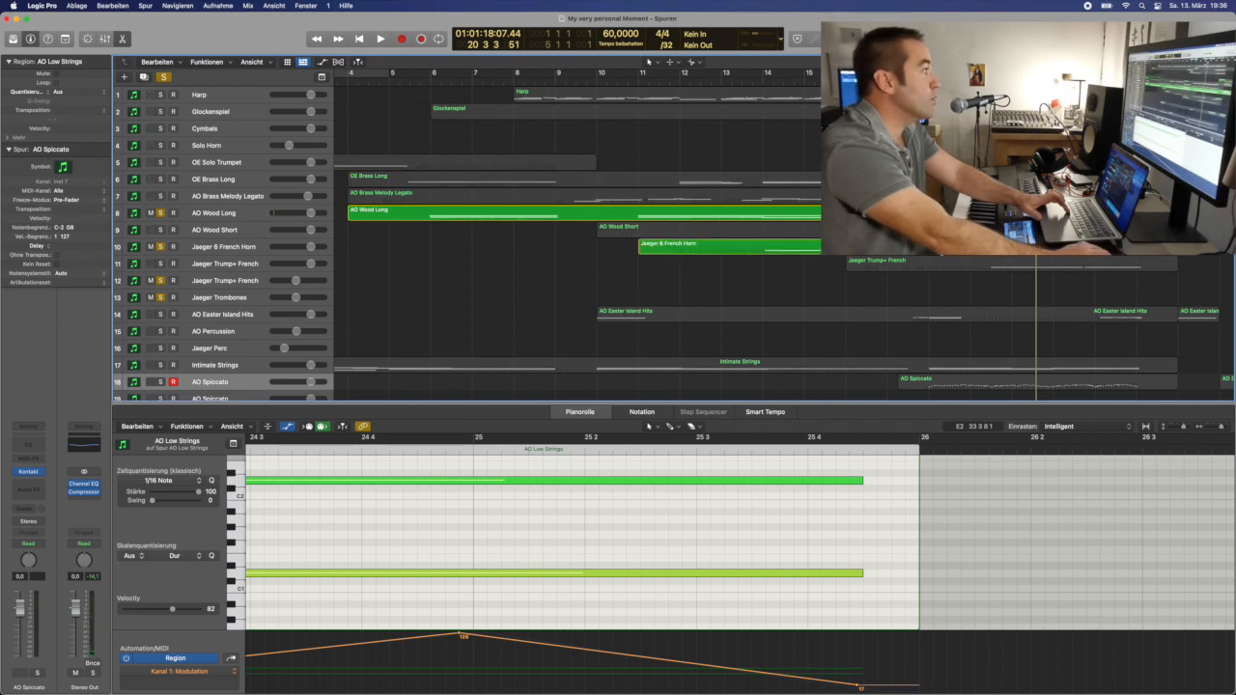
click(939, 249)
scroll(689, 547, left, 12)
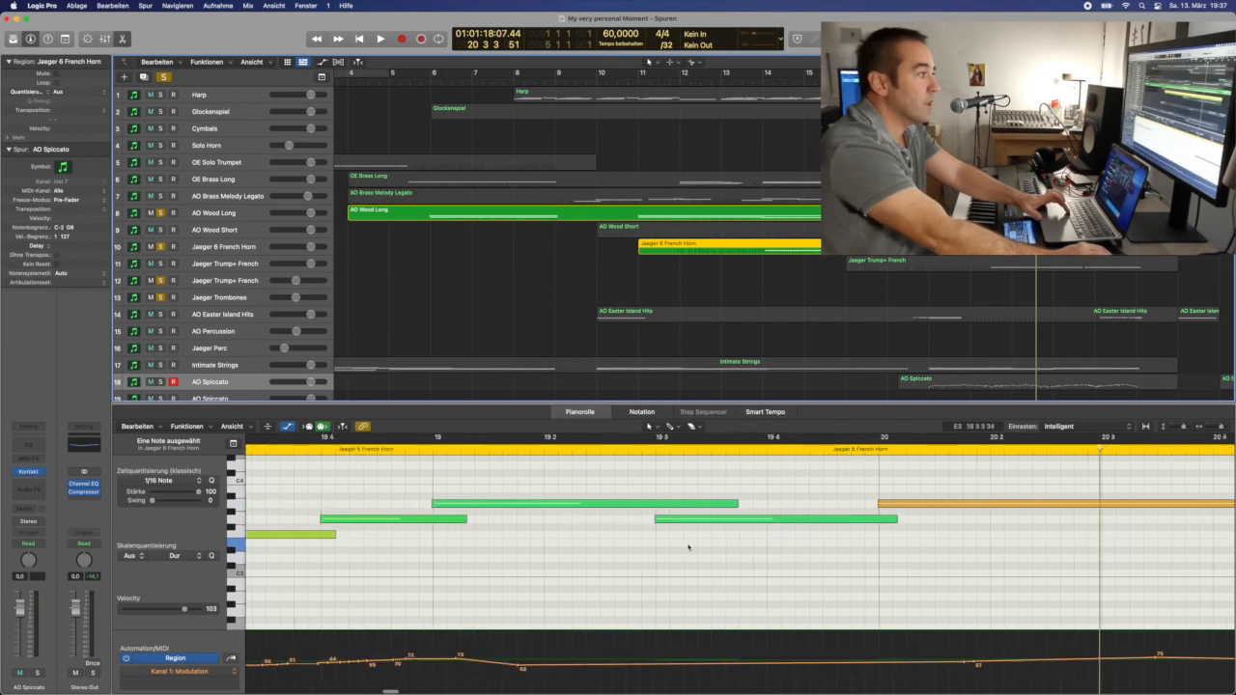
scroll(688, 547, left, 4)
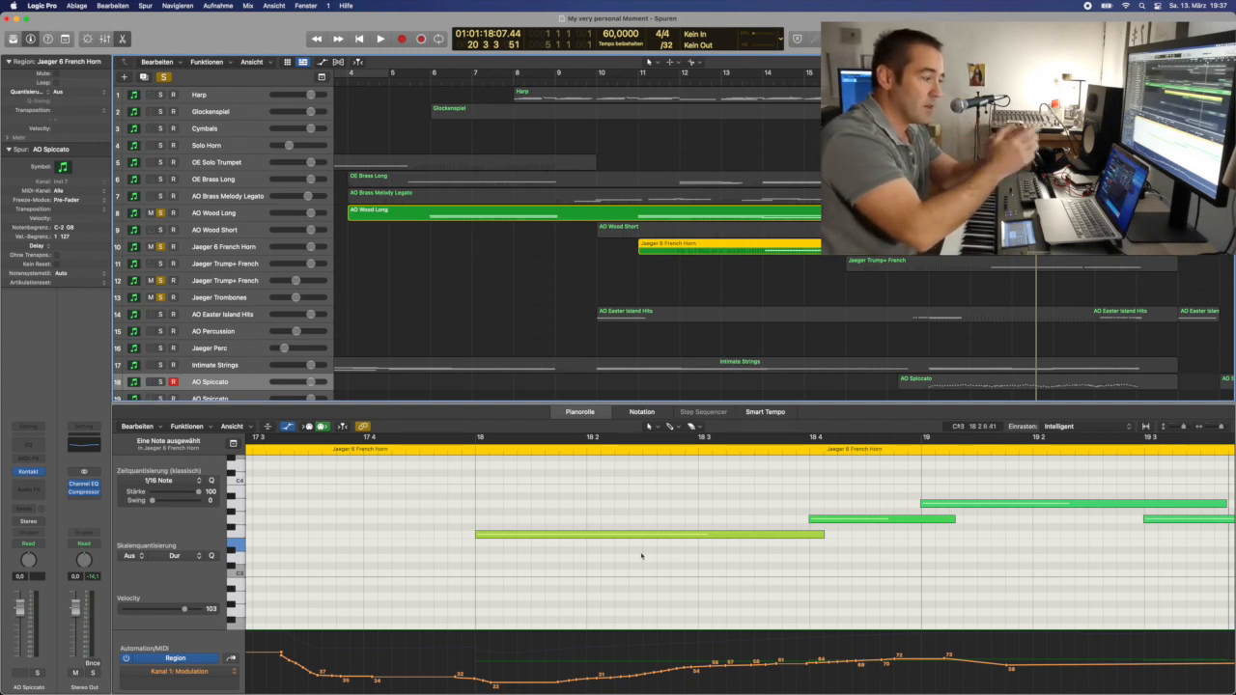
- Play the French horn line from bar 18 with AO Wood Long unsoloed, and stop in bar 23
click(461, 450)
key(space)
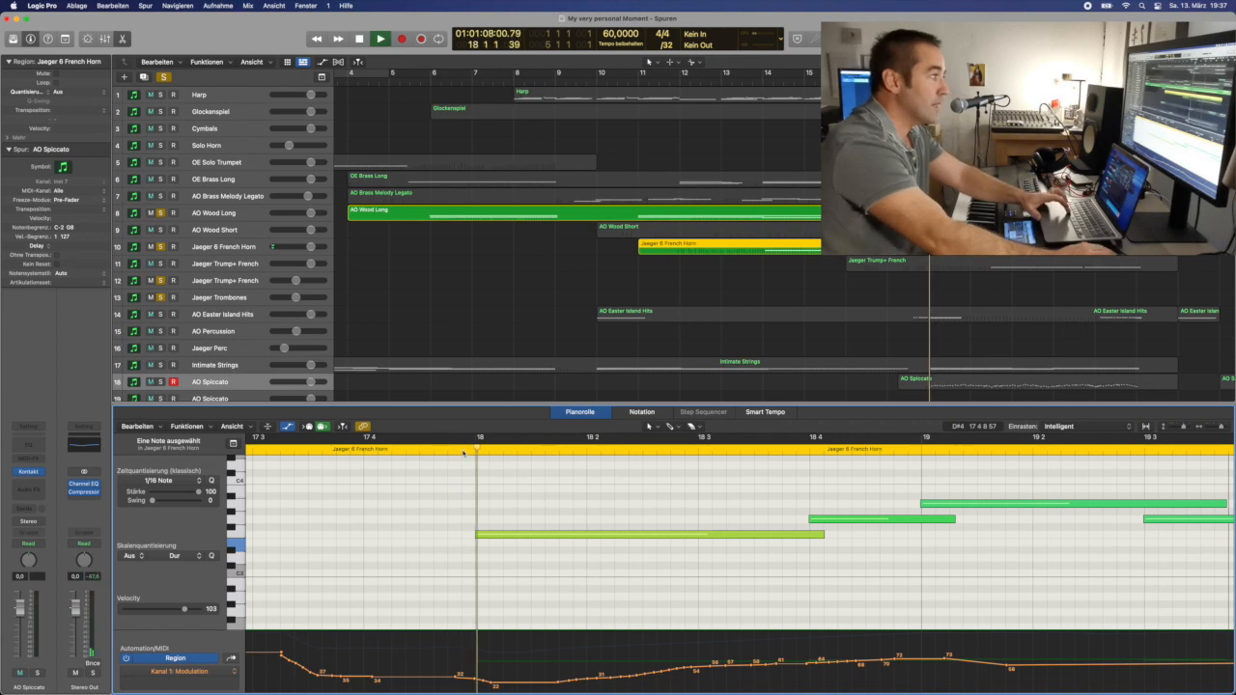
click(161, 214)
click(355, 450)
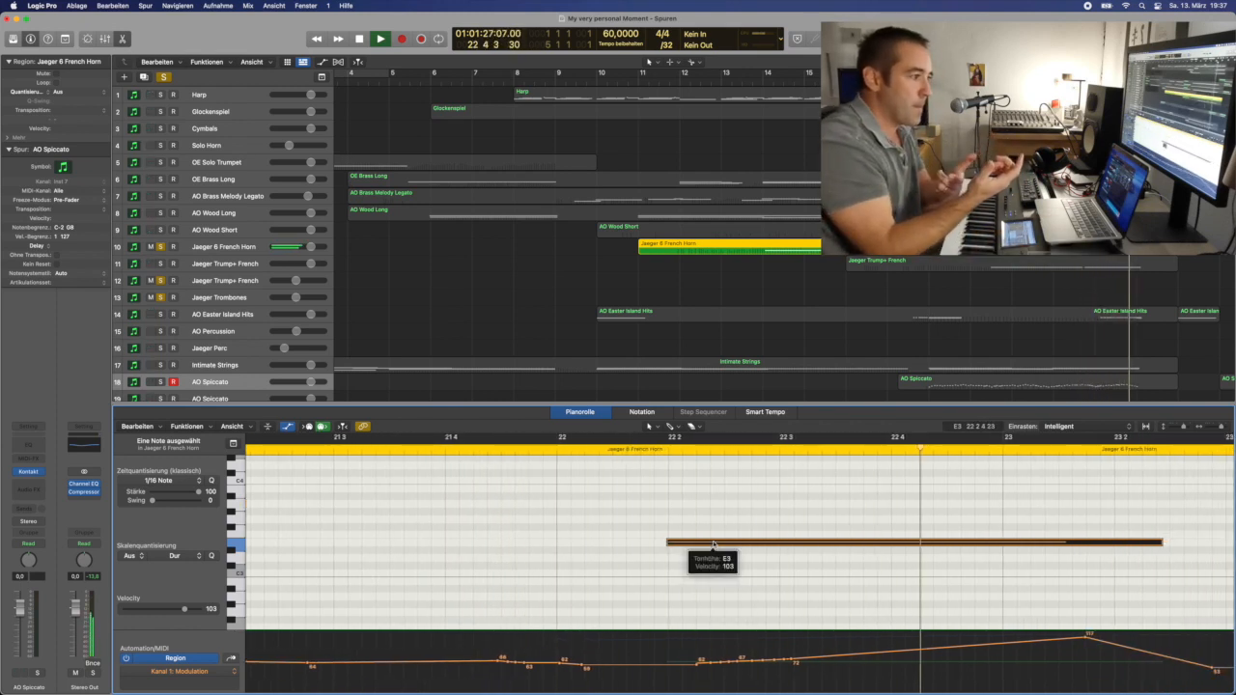
click(359, 40)
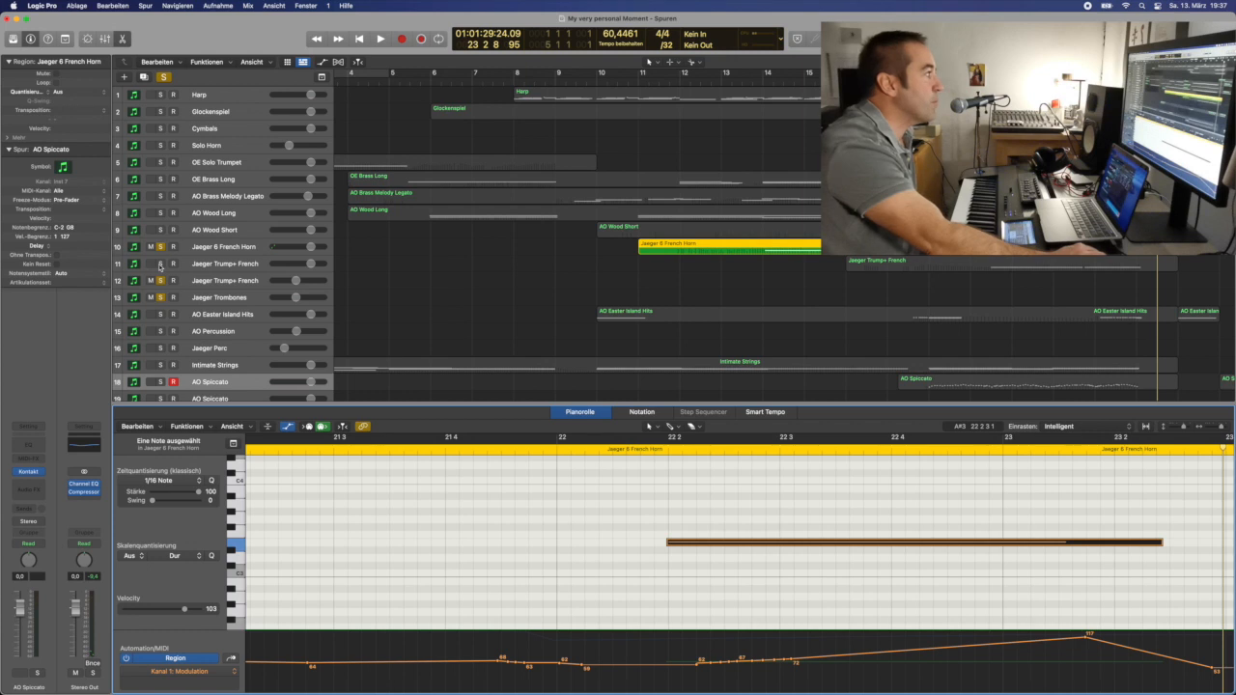
- Solo Jaeger Trump+ French track 11 instead of Jaeger 6 French Horn, open its region in the piano roll, and play bars 19 to 23
click(160, 264)
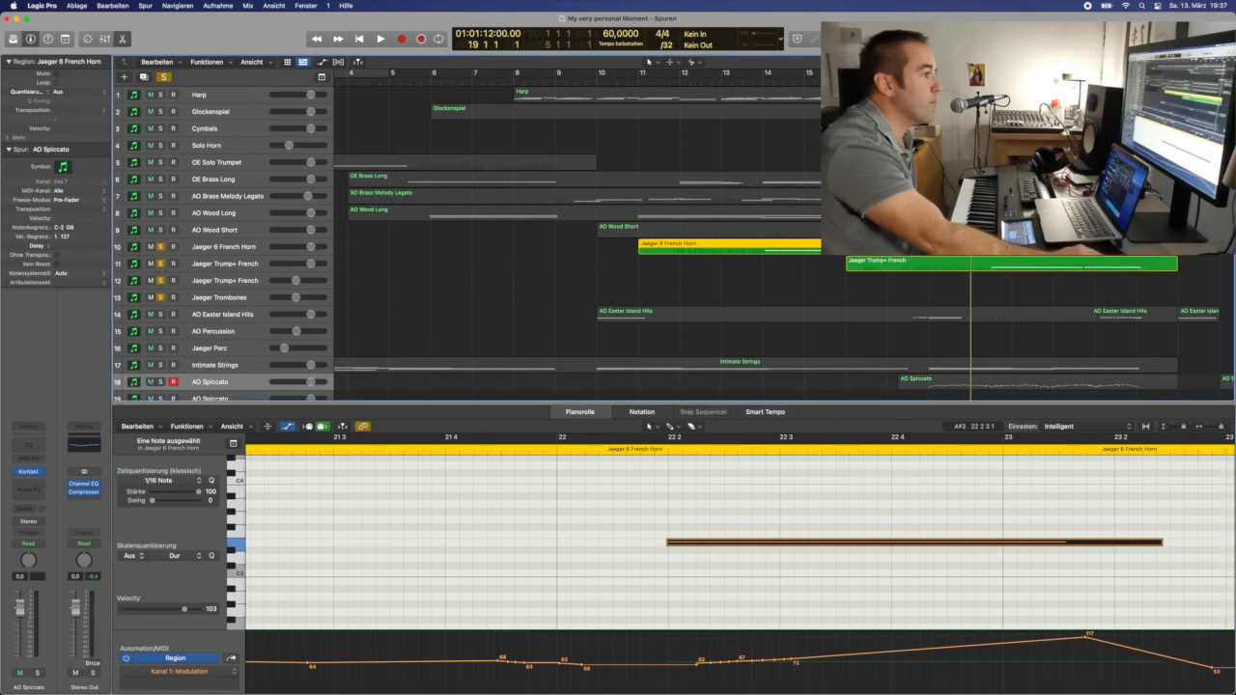
click(1009, 269)
scroll(763, 502, left, 5)
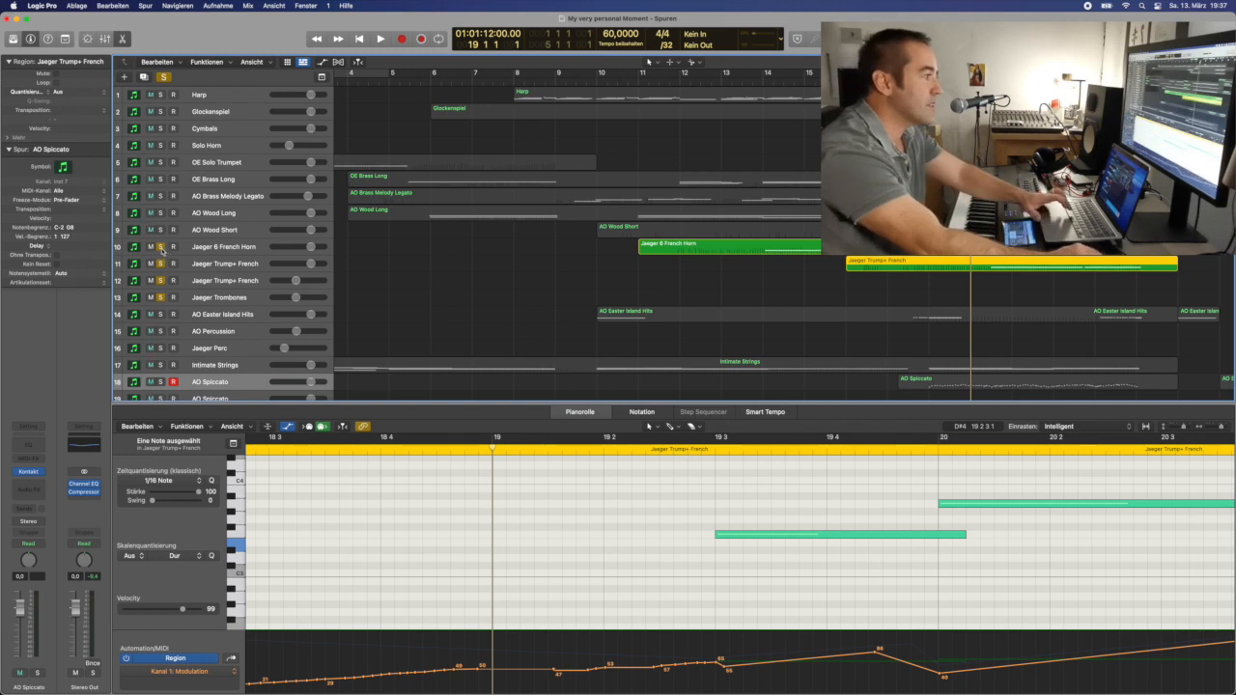
click(160, 247)
key(space)
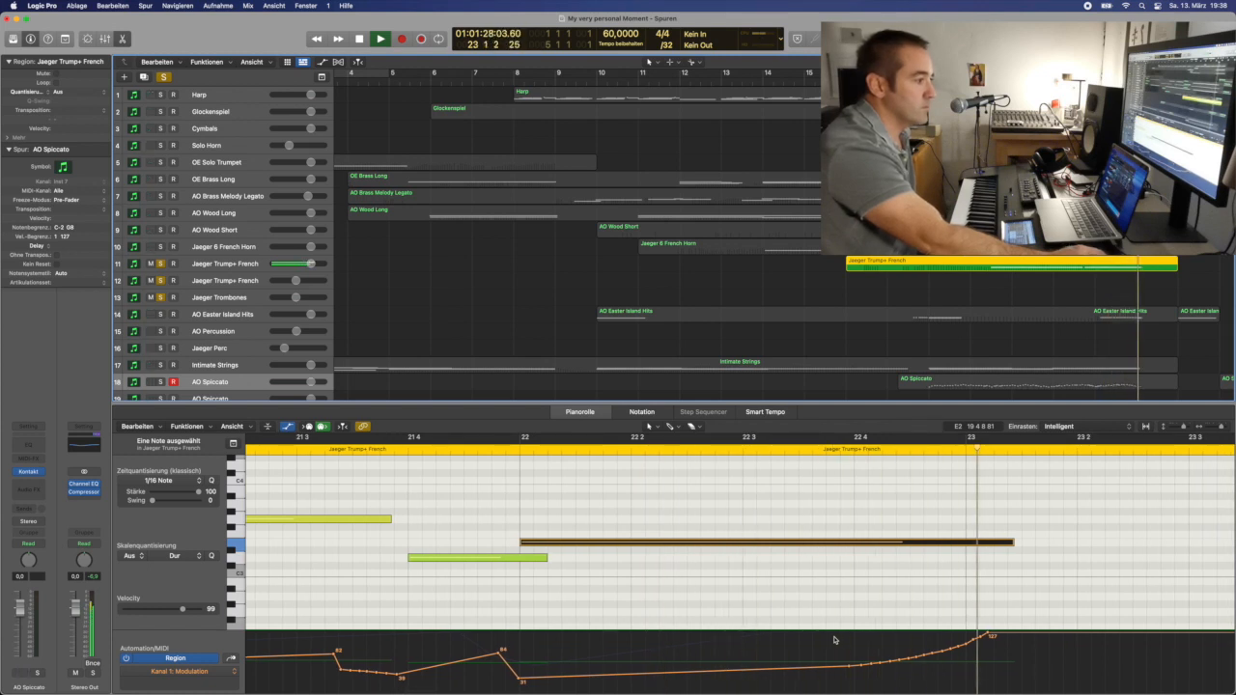
click(363, 43)
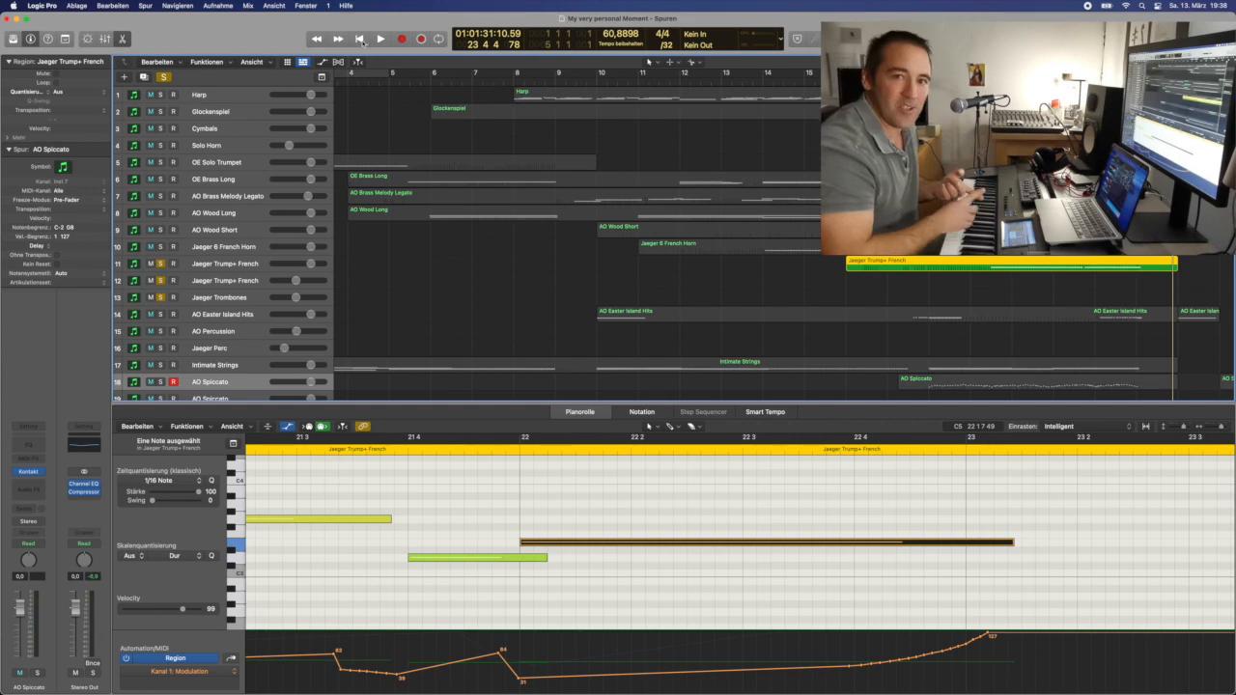
- Clear all track solos and solo only the Harp and Glockenspiel tracks
click(163, 76)
scroll(247, 148, up, 1)
scroll(247, 148, down, 1)
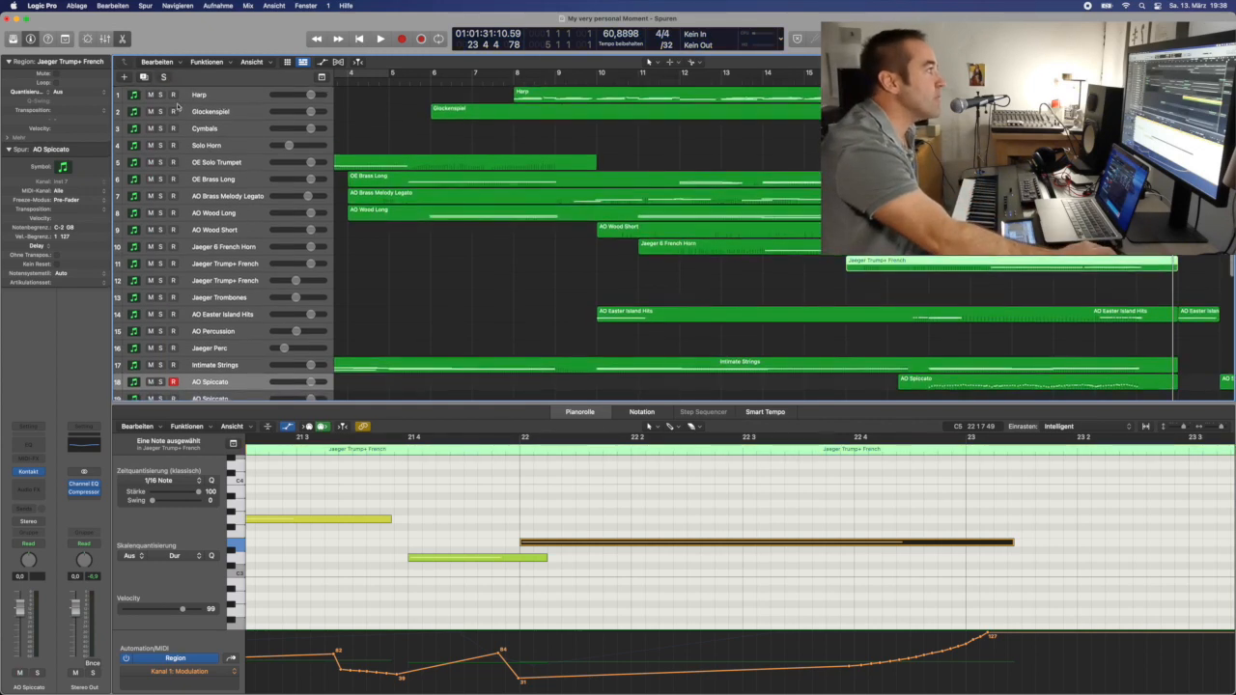
click(161, 95)
click(161, 112)
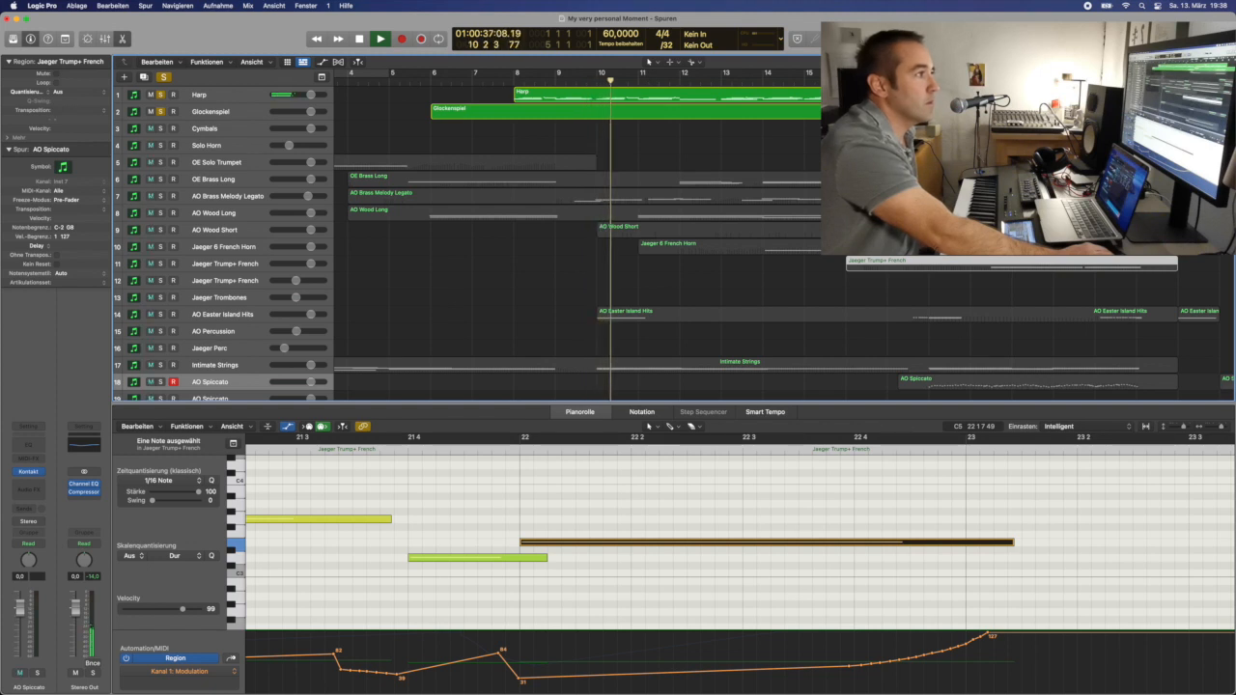
- Play Harp and Glockenspiel up to bar 23 while examining the Glockenspiel region's notes around bar 17 in the piano roll
scroll(714, 242, down, 1)
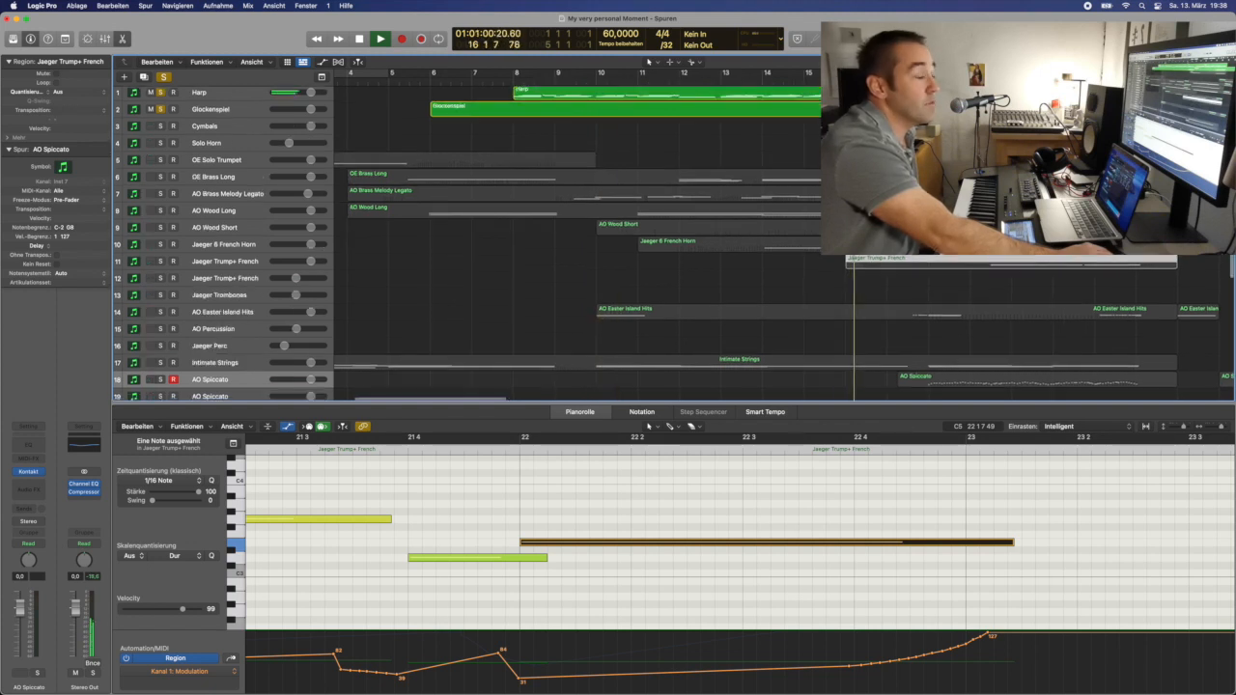
click(840, 110)
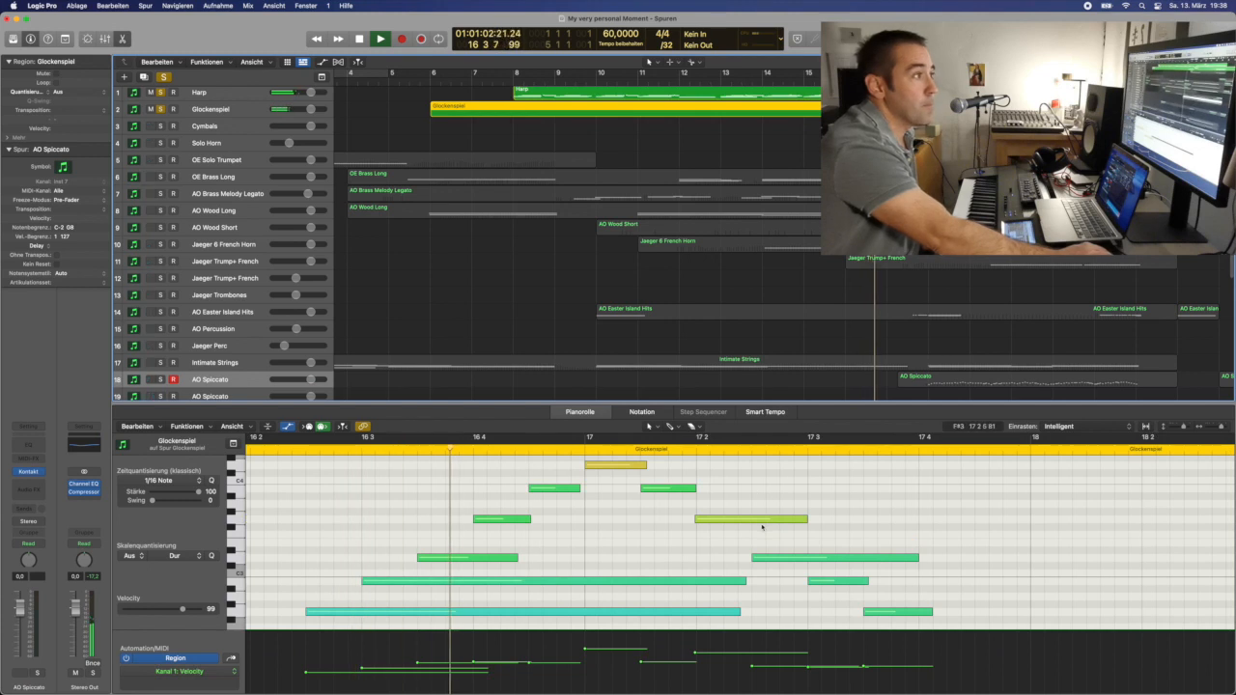
scroll(762, 527, up, 1)
scroll(762, 527, up, 2)
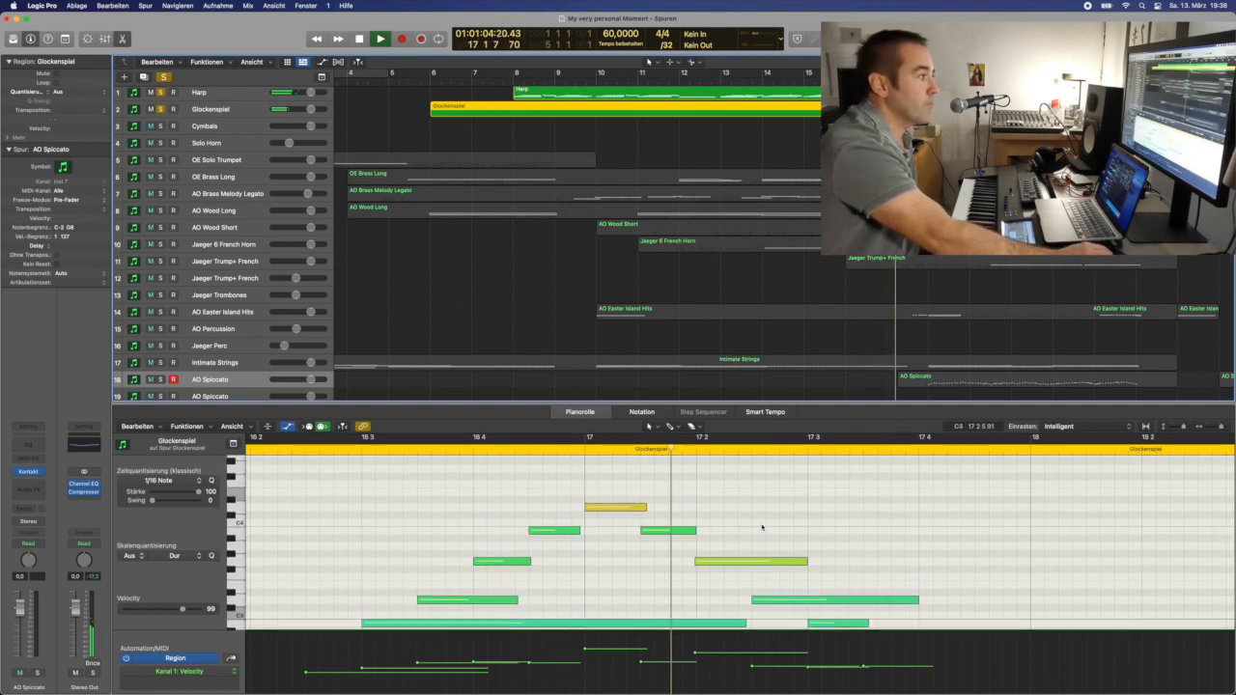
scroll(762, 527, down, 2)
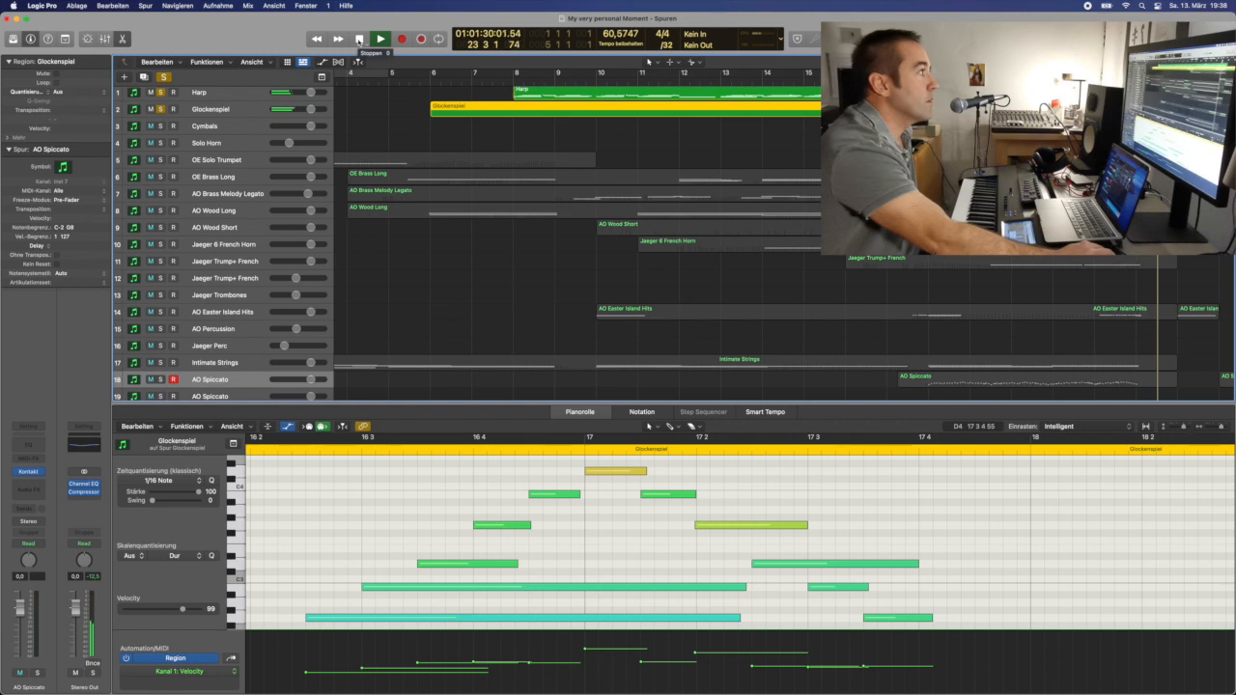
- Clear all track solos and place the playhead at bar 26, at the start of the second Cymbals region
click(164, 77)
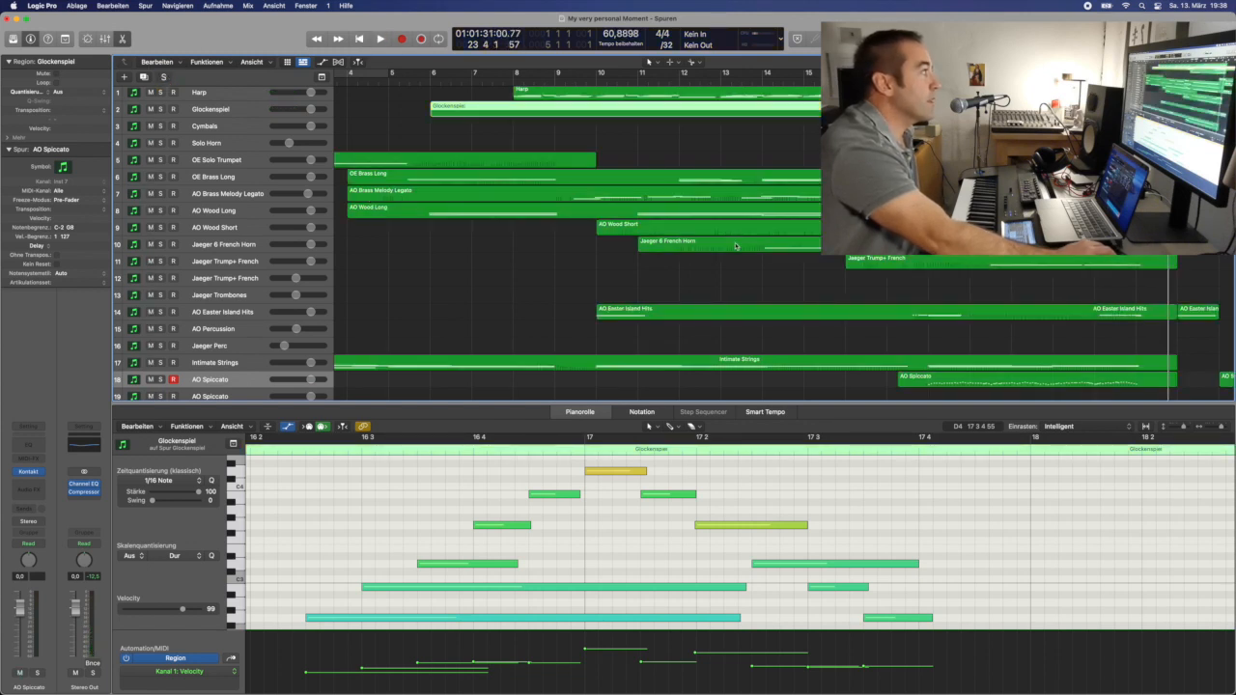
scroll(773, 242, right, 10)
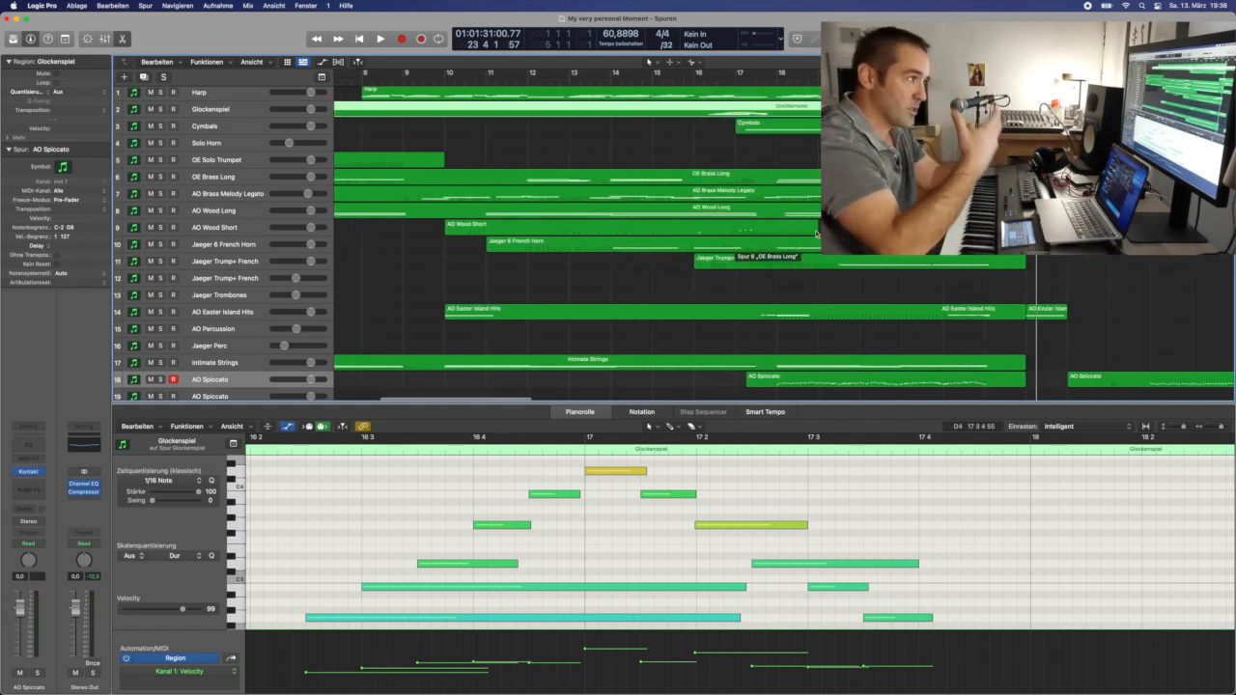
scroll(815, 233, right, 4)
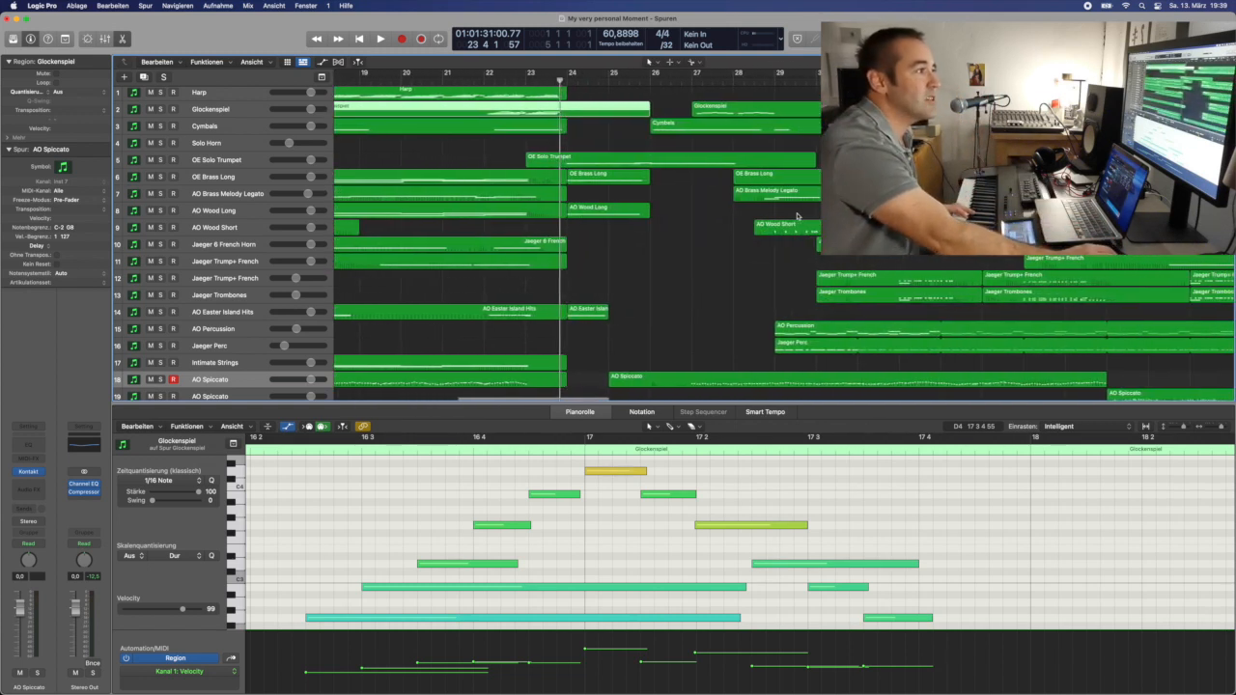
click(646, 78)
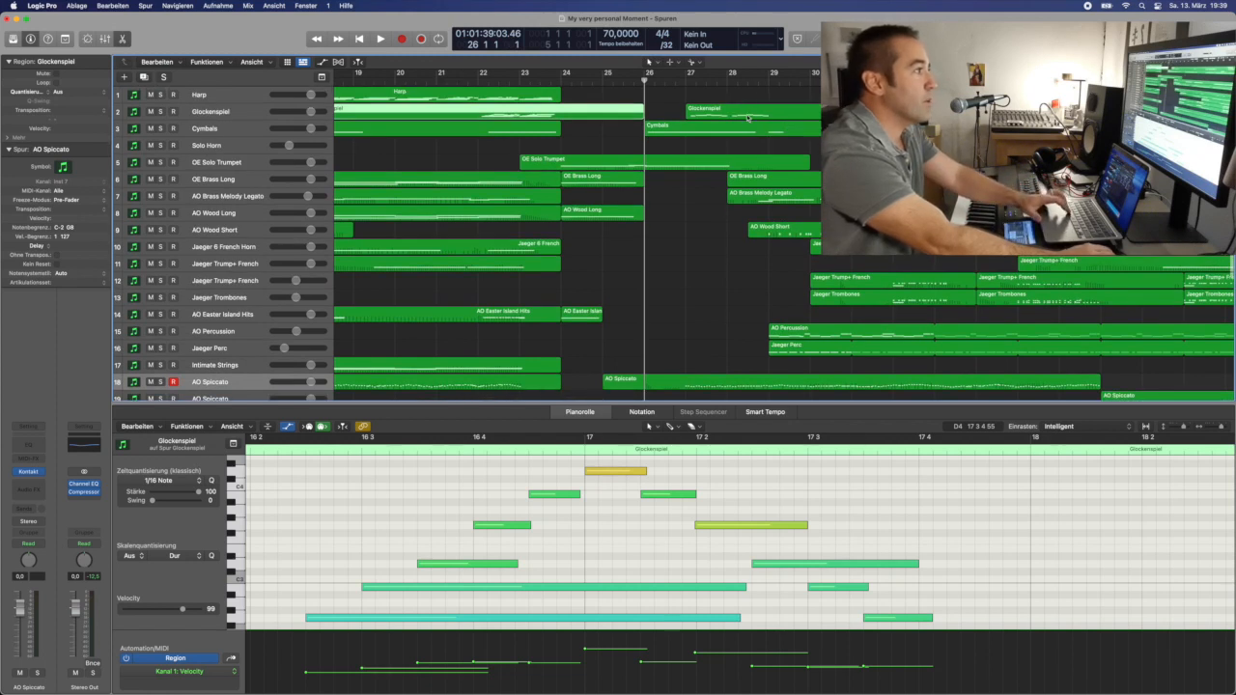
- Solo the Cymbals track and play its second region from bar 26
click(160, 130)
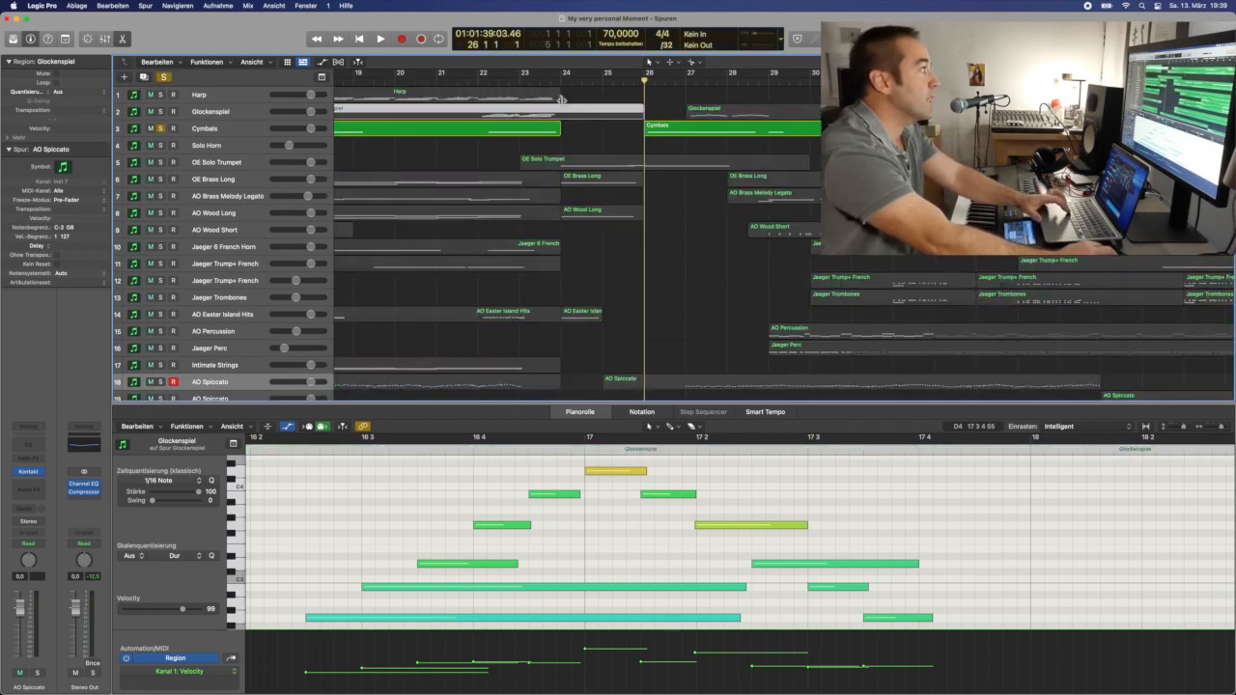
key(space)
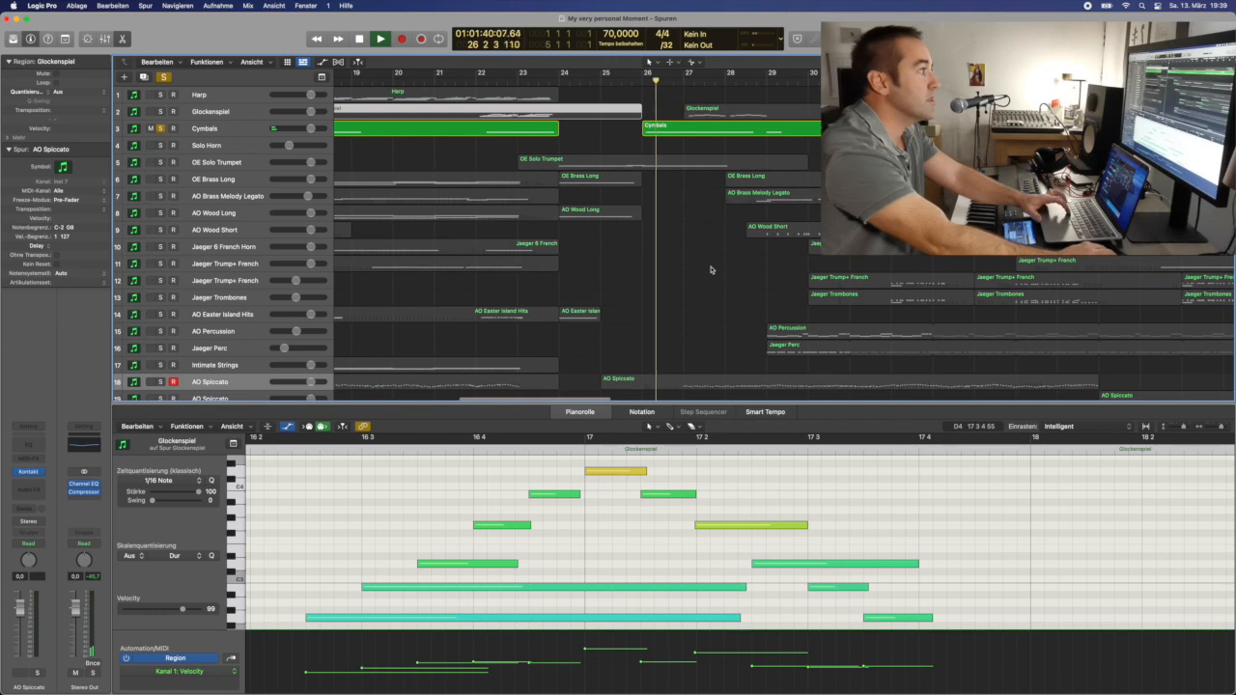
scroll(710, 270, down, 1)
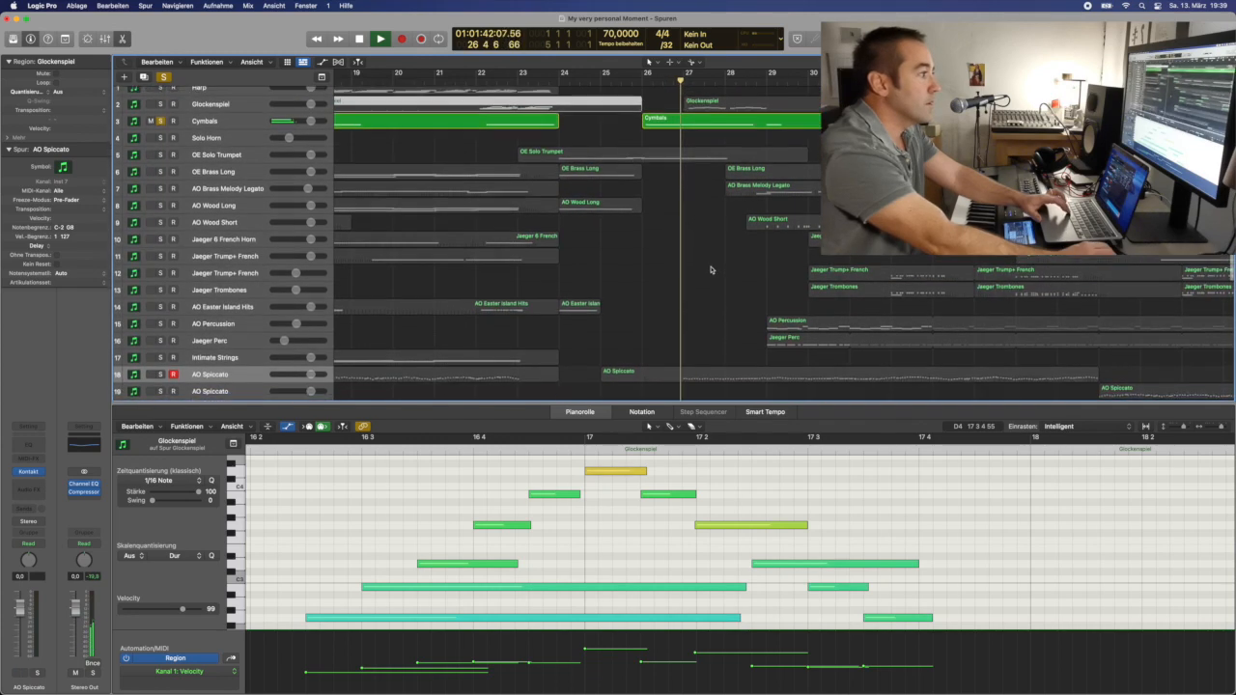
scroll(711, 269, up, 1)
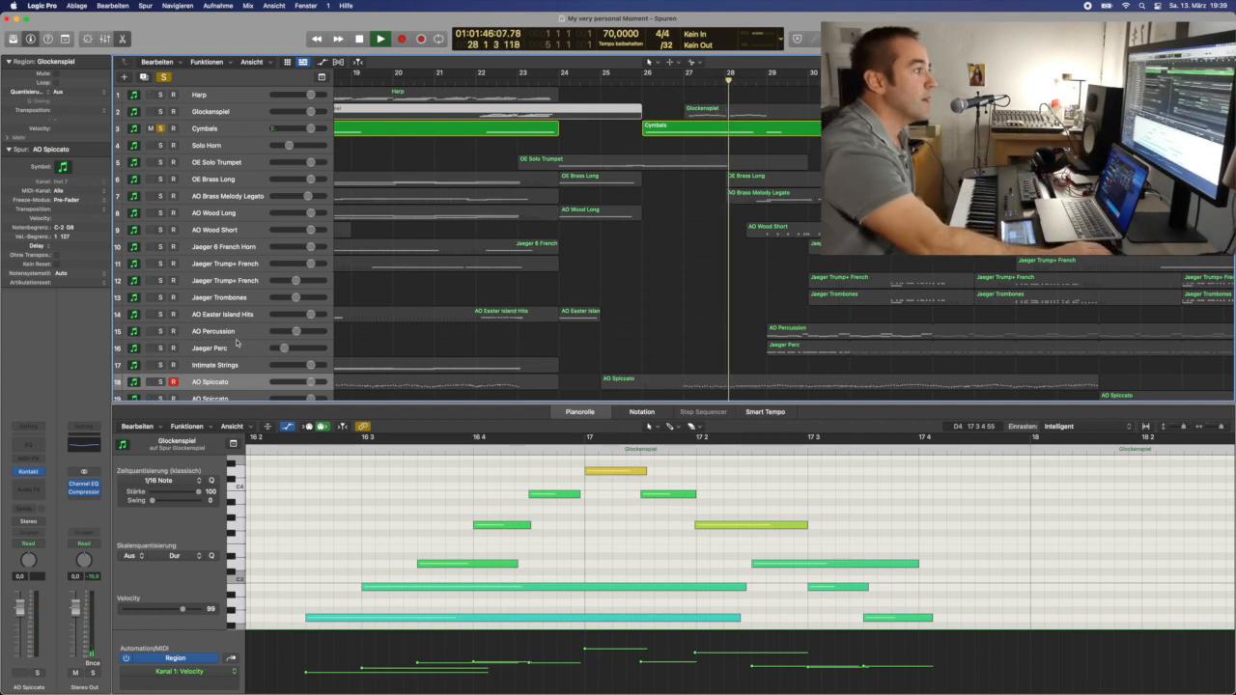
- Add the AO Percussion and Jaeger Perc tracks to the solo and keep playing into bar 30
click(161, 331)
click(160, 348)
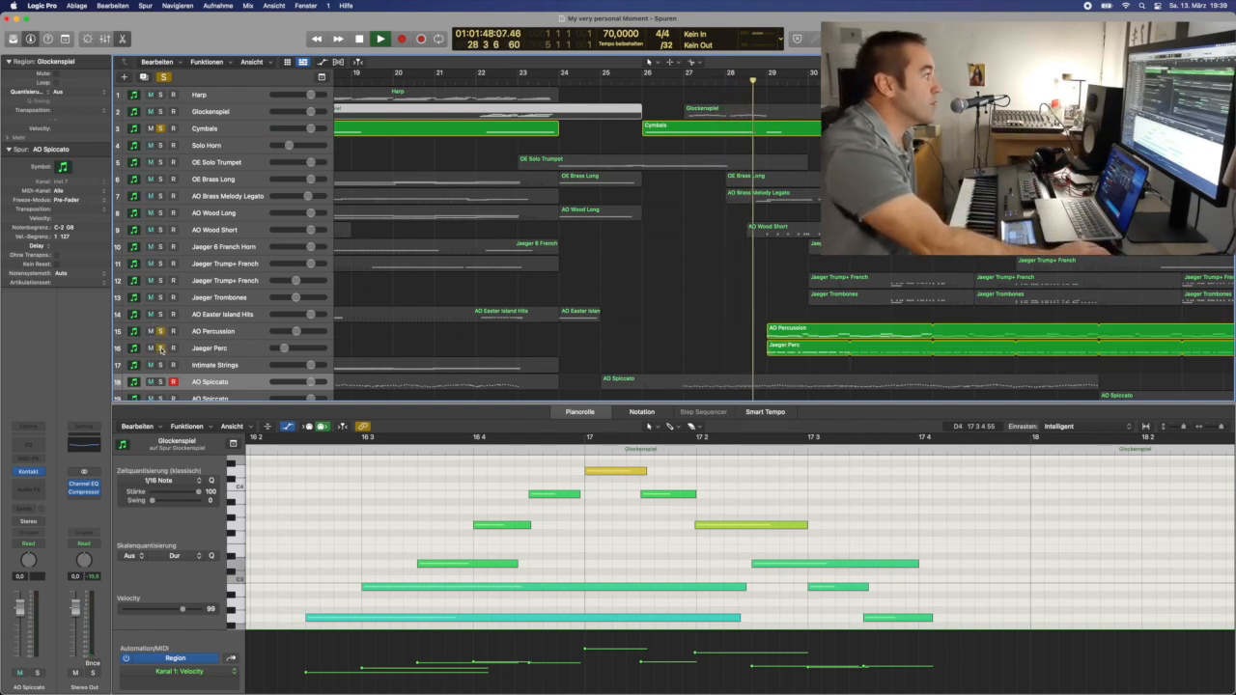
scroll(720, 319, right, 3)
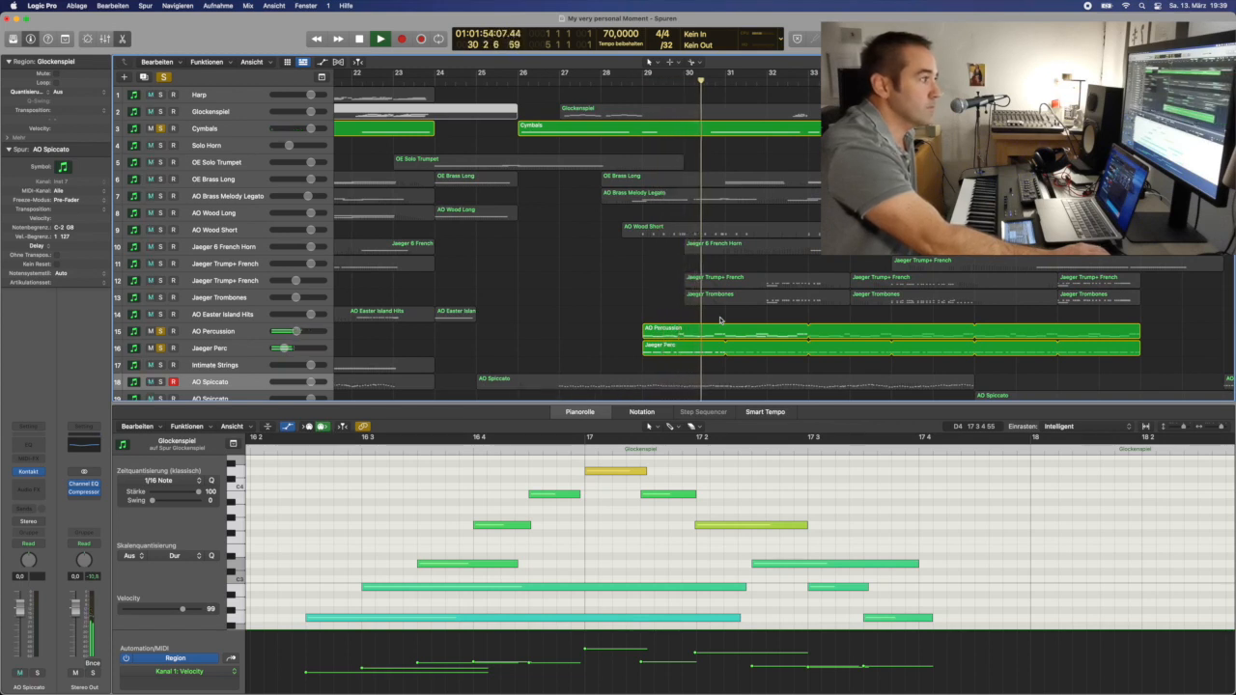
- Open the Jaeger Perc region in the piano roll, examine its notes around bar 30, stop playback and select all notes of the upper pitch
click(697, 345)
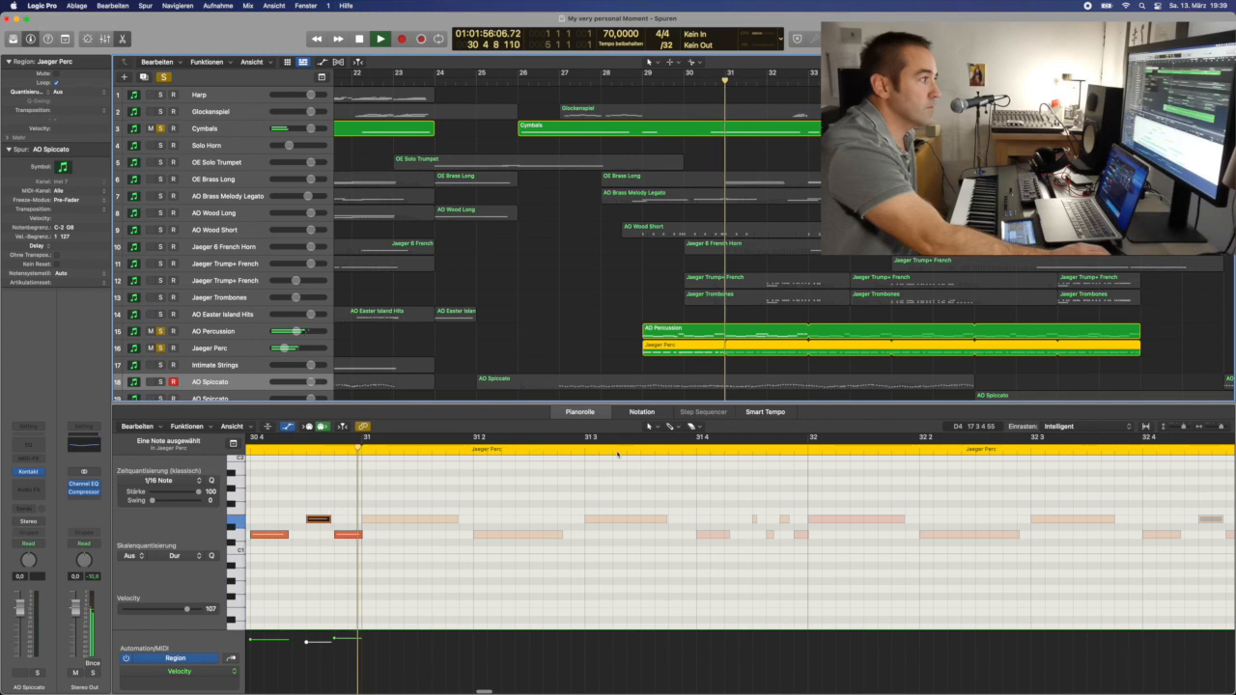
scroll(600, 494, left, 10)
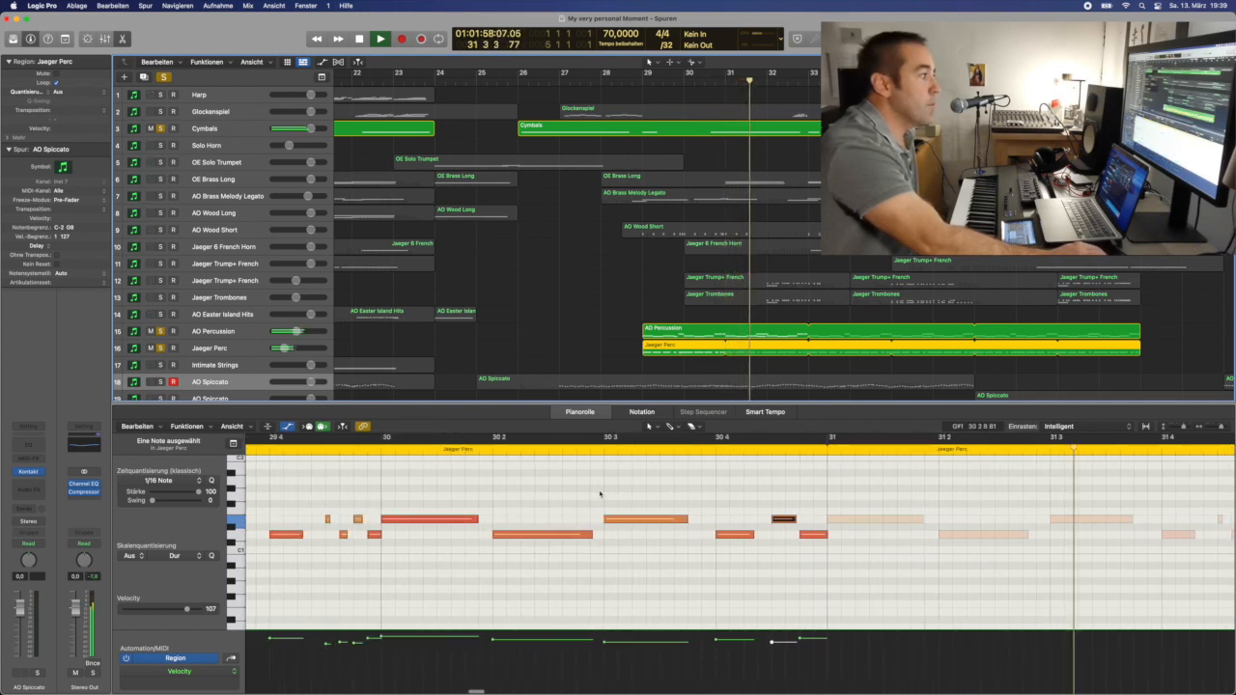
scroll(600, 493, left, 3)
click(361, 40)
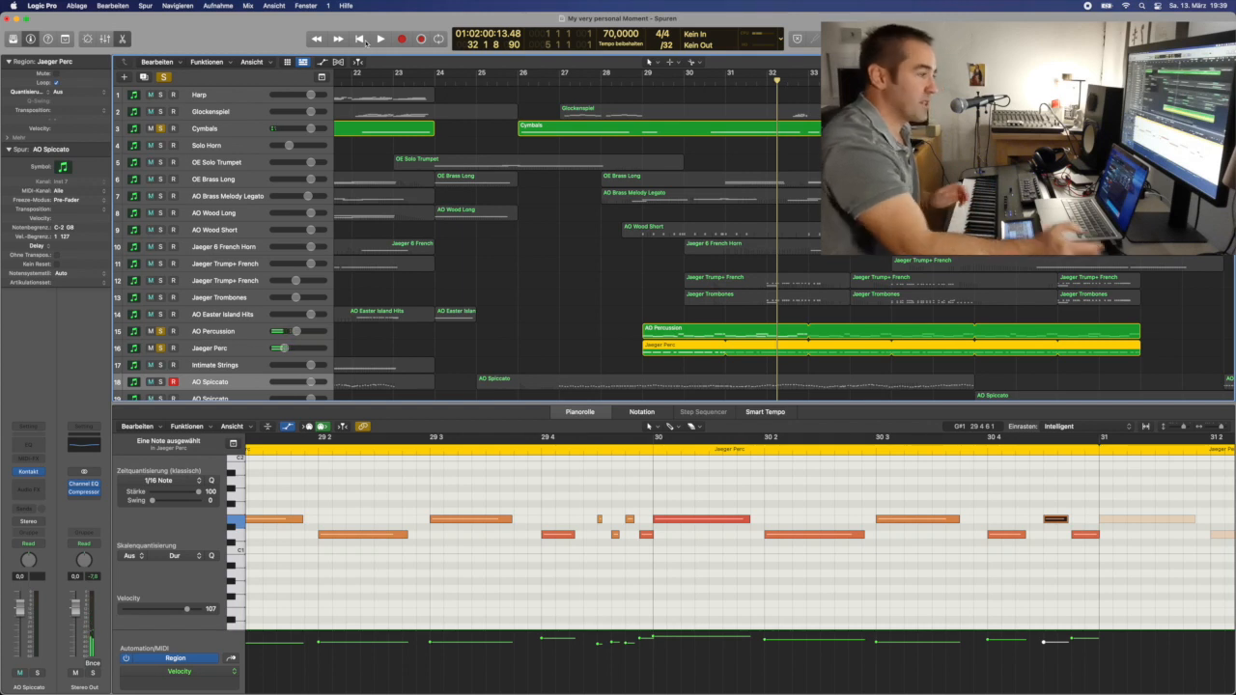
click(243, 522)
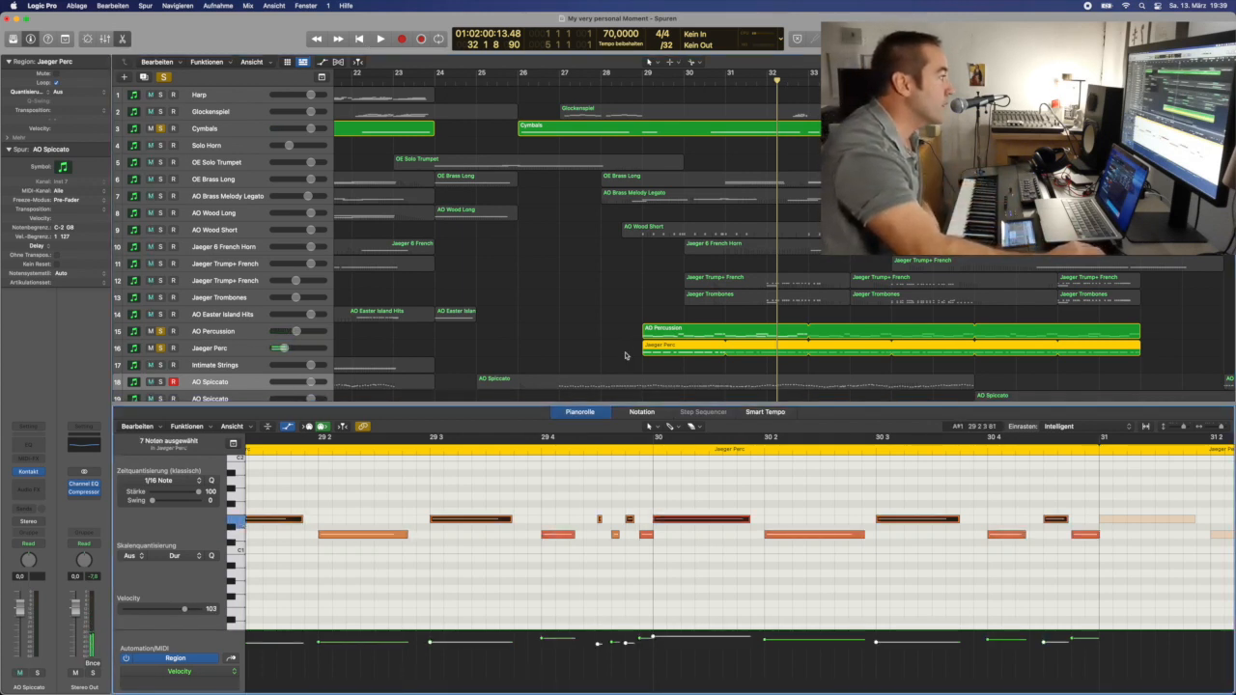
- Show the AO Percussion region in the piano roll, unsolo Jaeger Perc, and play from just before bar 29 to bar 31
click(224, 333)
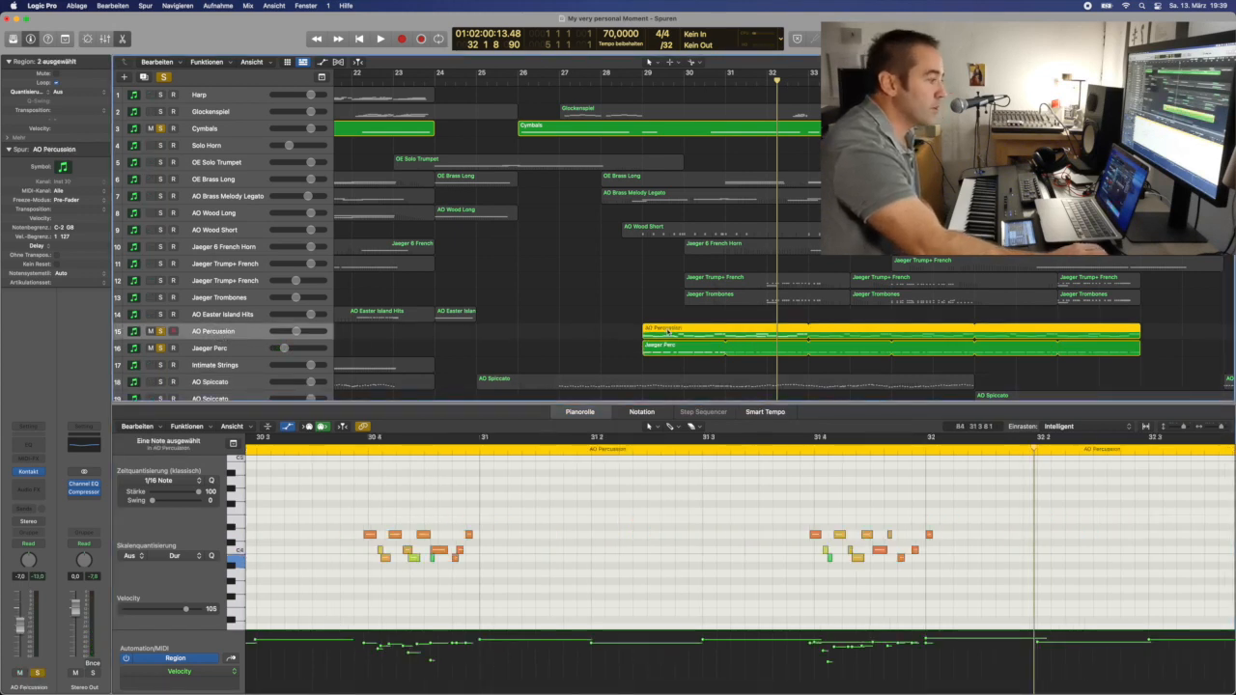
click(160, 349)
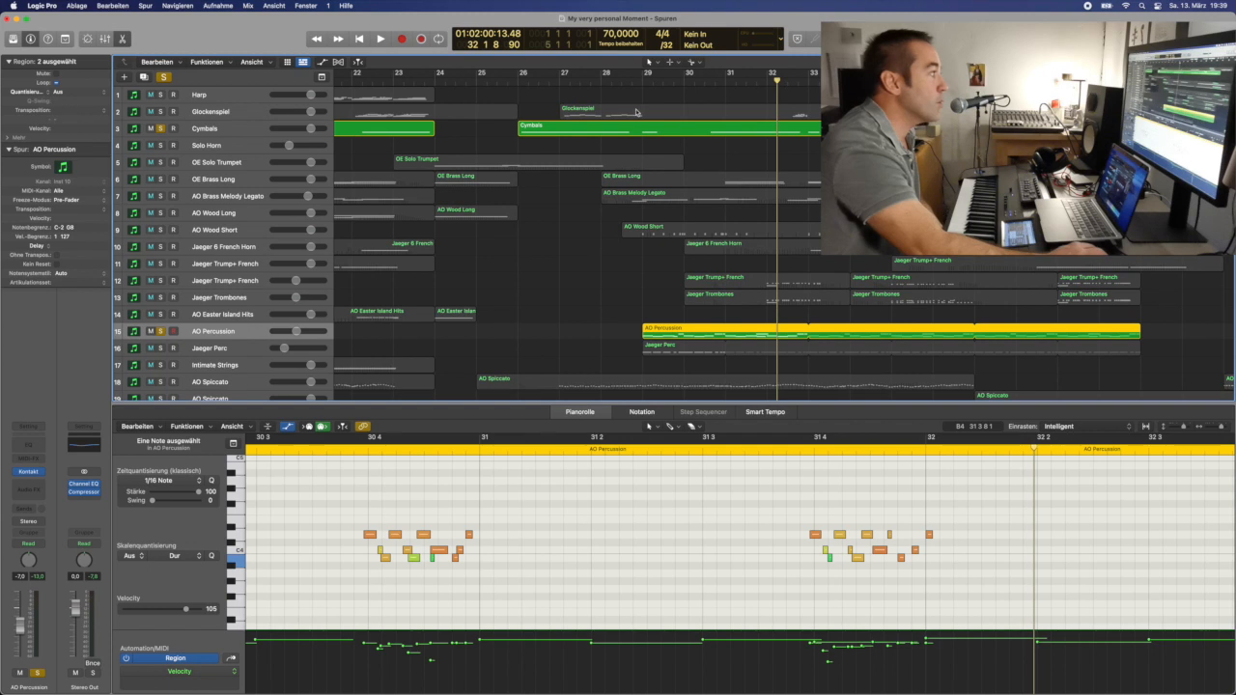
click(629, 84)
key(space)
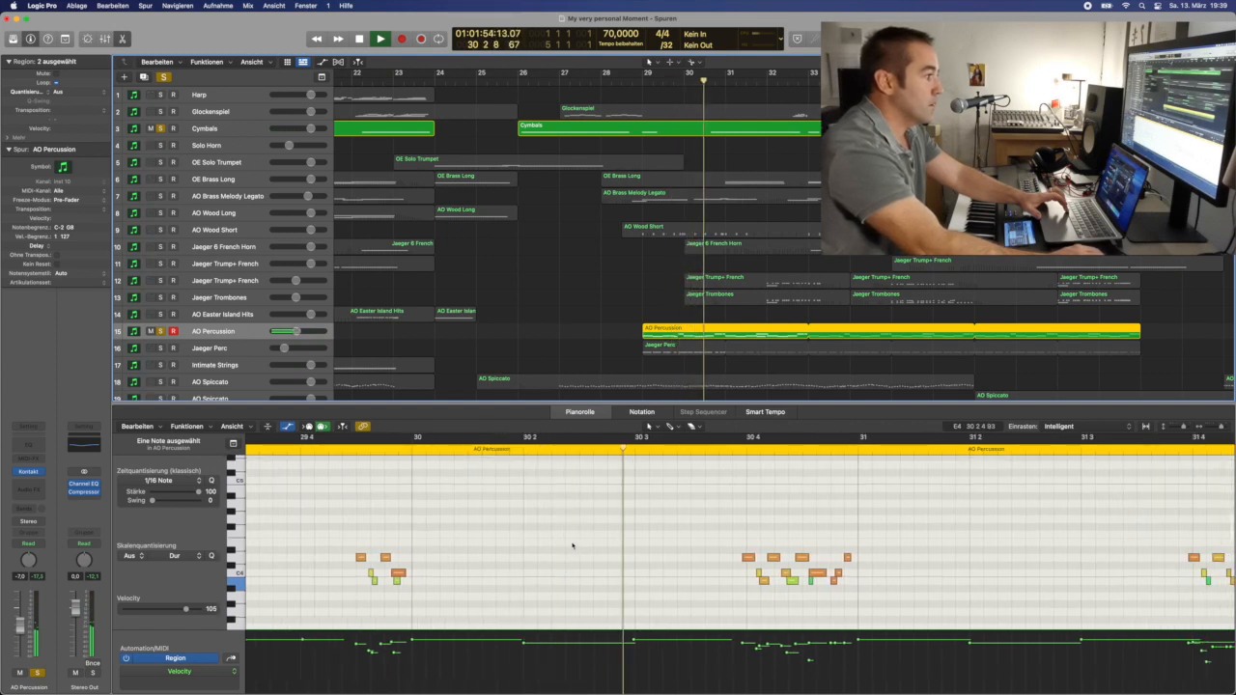
key(space)
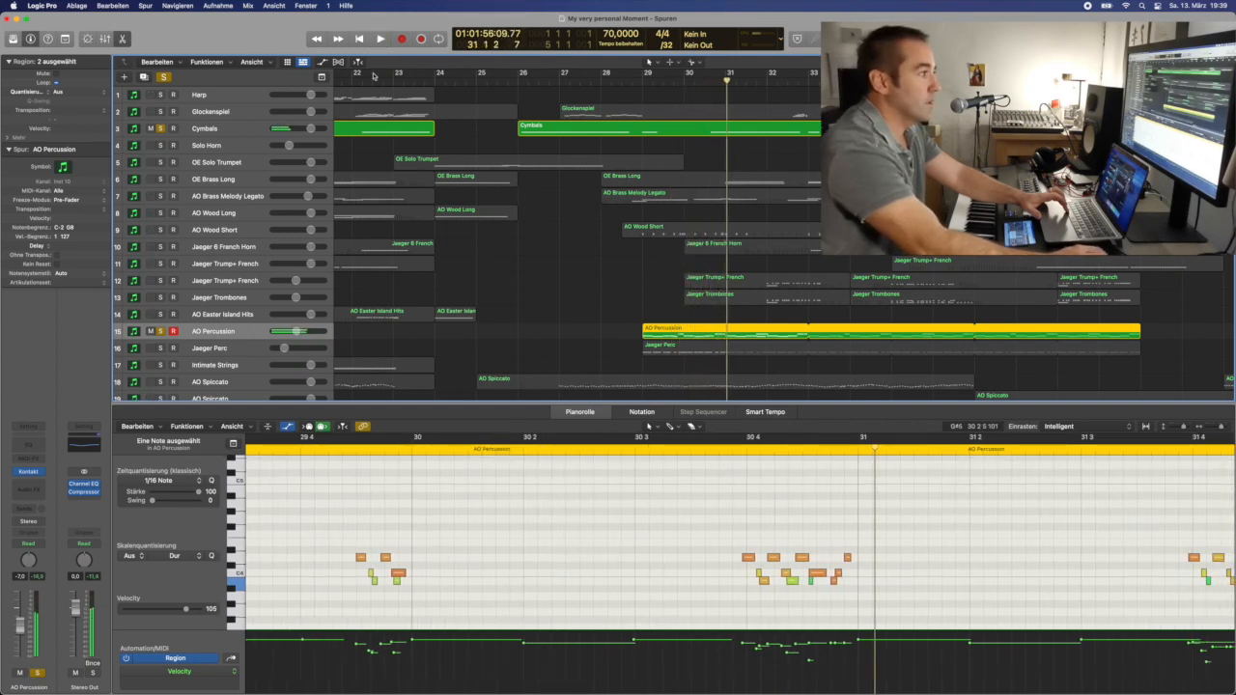
- Add the AO Easter Island Hits track to the solo and play from the start of its region at bar 10
scroll(563, 225, left, 10)
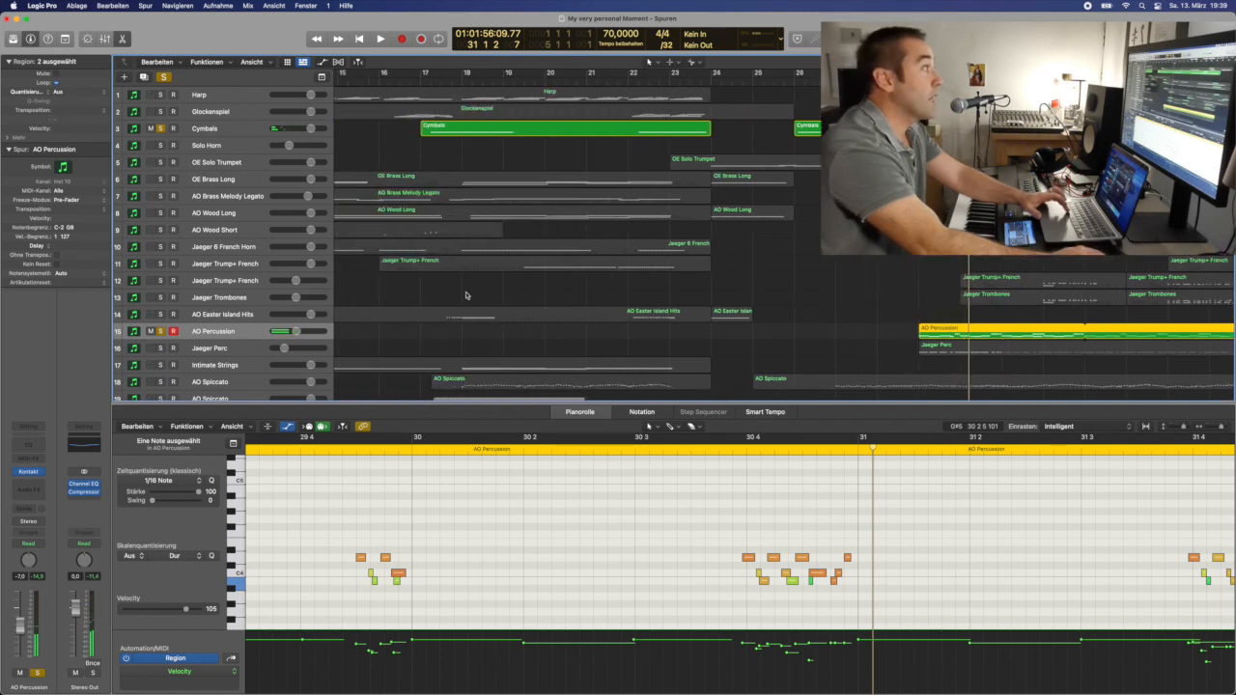
click(160, 315)
scroll(508, 299, left, 6)
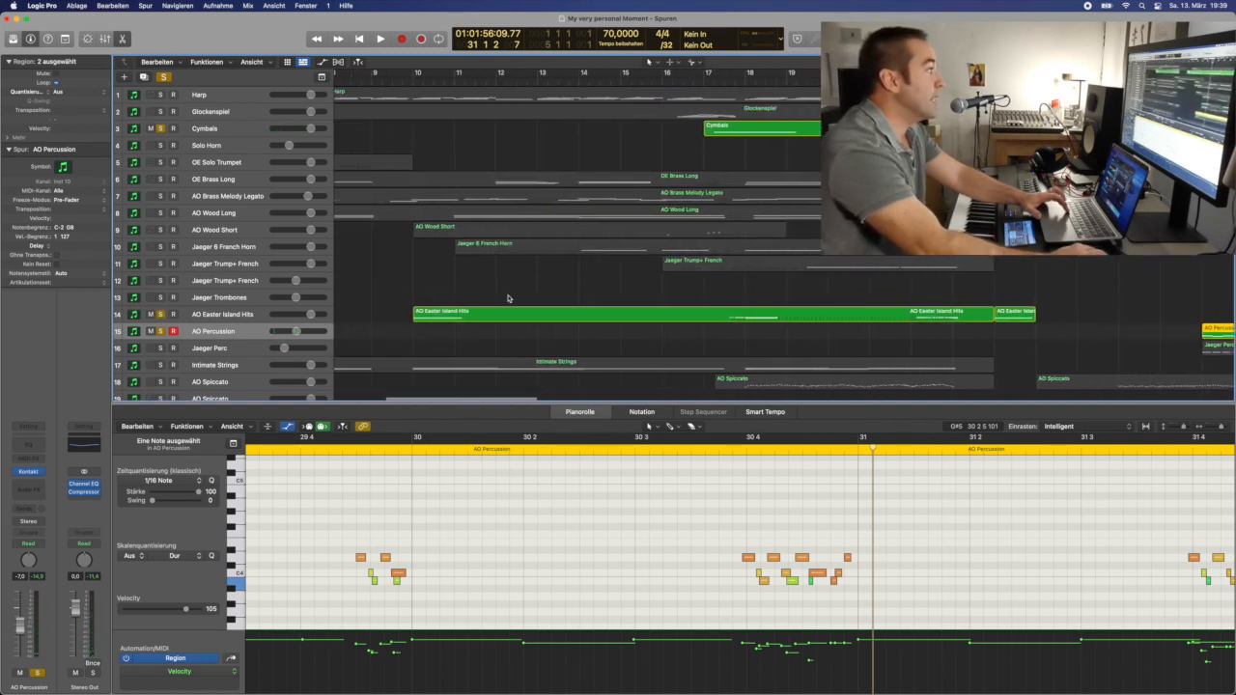
click(419, 77)
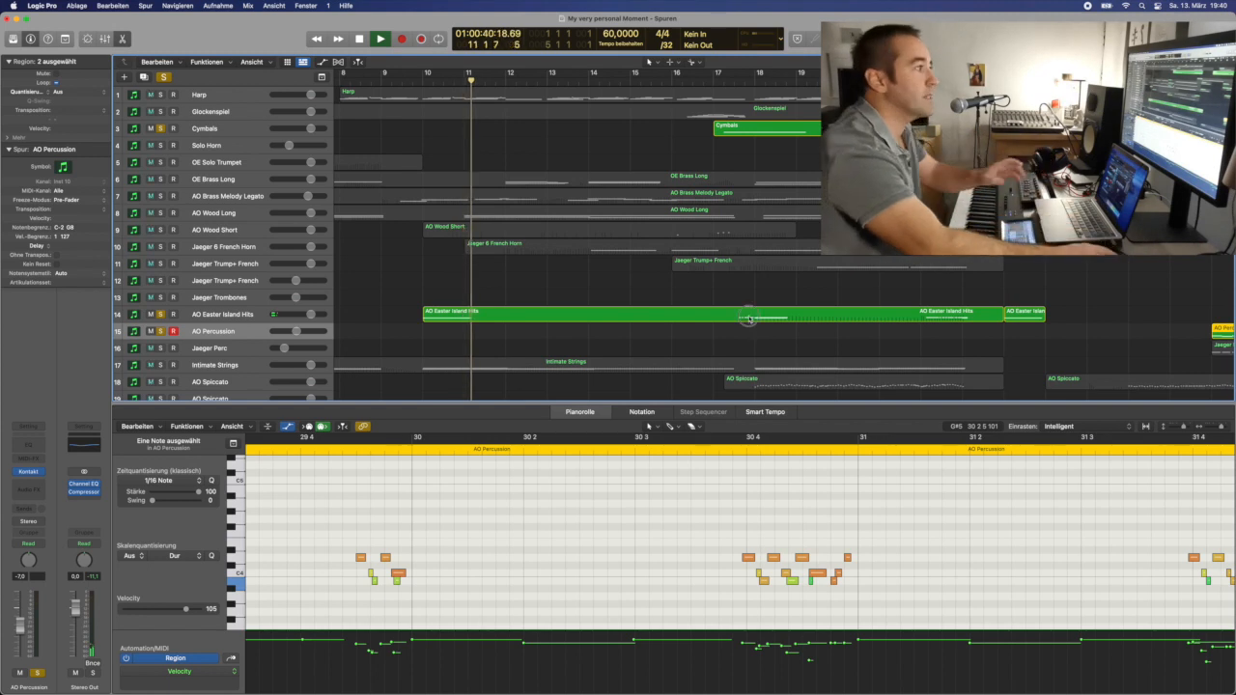
- Open the AO Easter Island Hits region in the piano roll and play its drum-roll and hit notes around bars 17 to 18 and 22 to 23
click(754, 308)
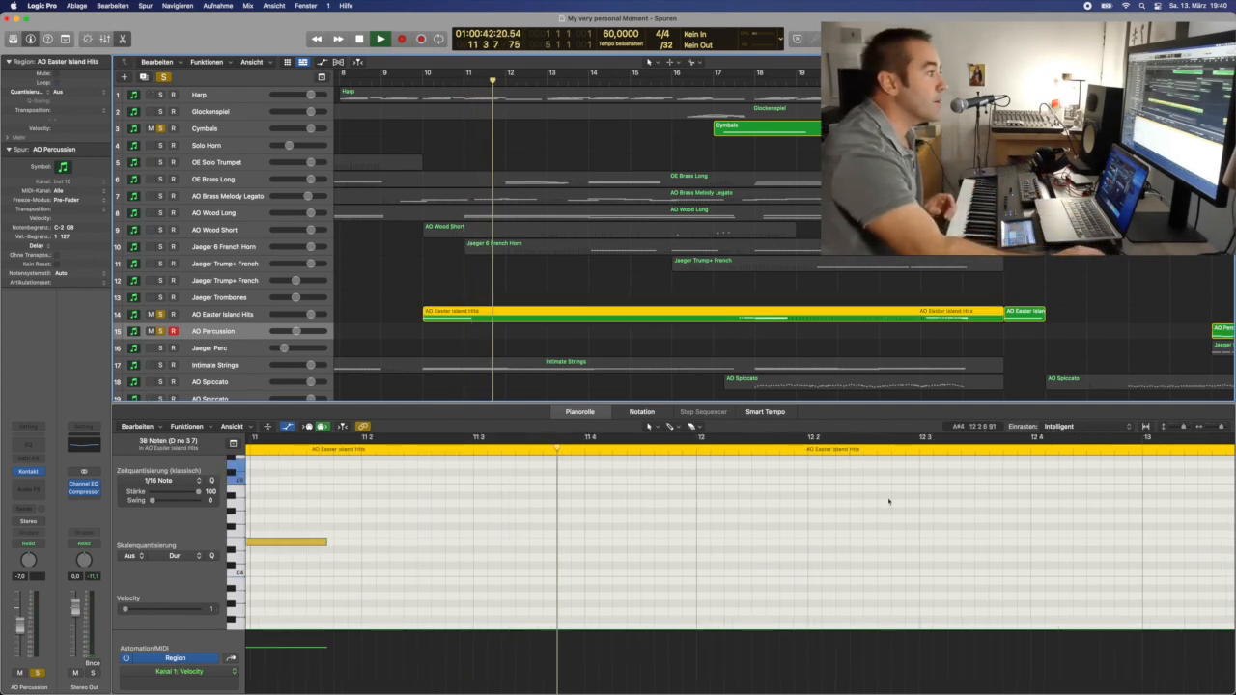
scroll(889, 499, right, 10)
scroll(889, 500, right, 8)
click(475, 449)
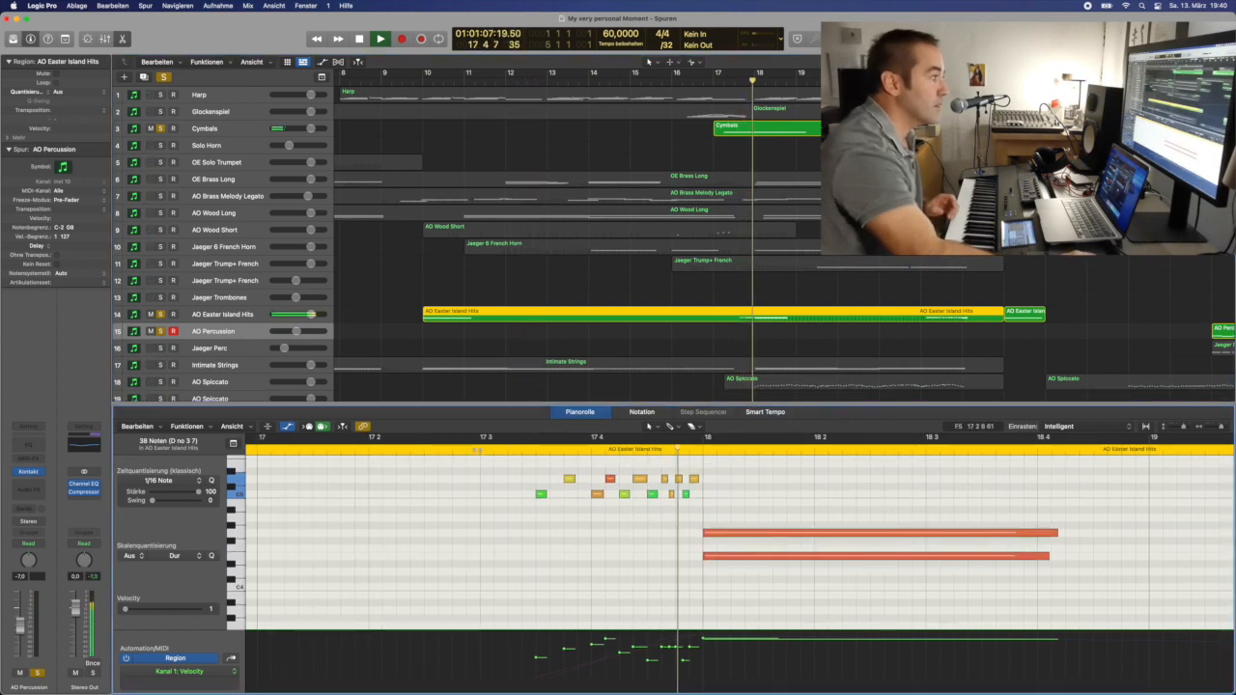
scroll(820, 487, right, 3)
scroll(822, 486, right, 10)
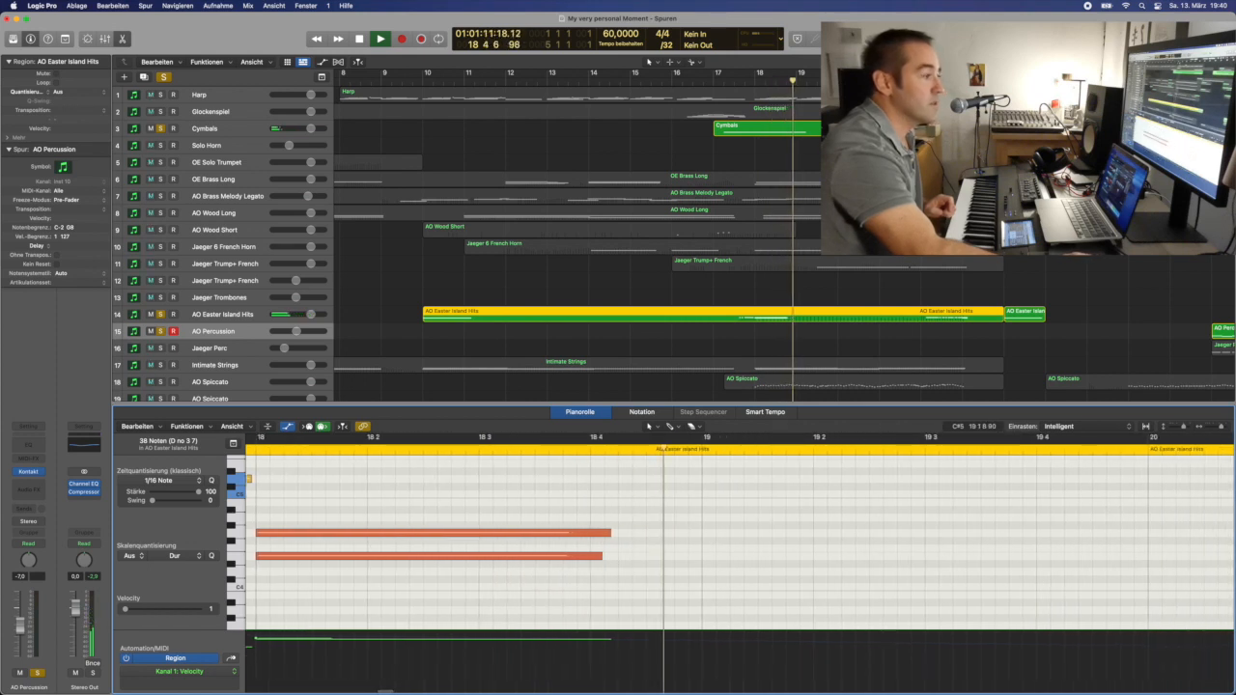
scroll(894, 514, right, 15)
scroll(894, 516, right, 6)
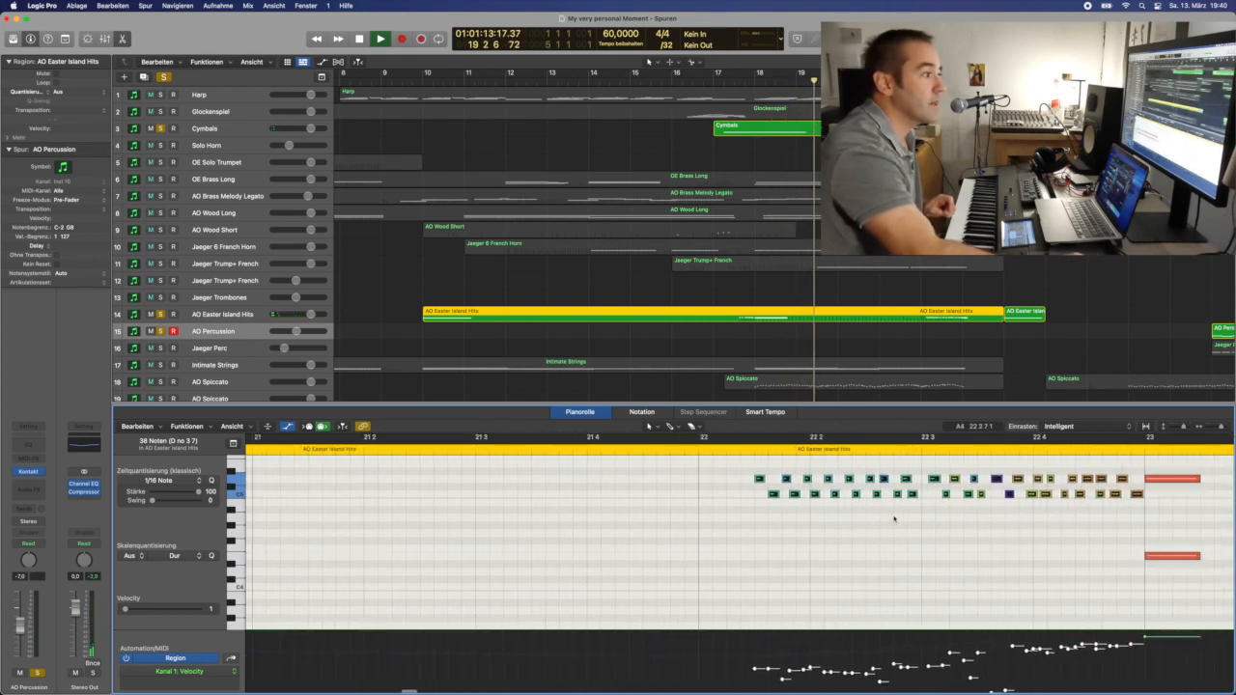
click(626, 448)
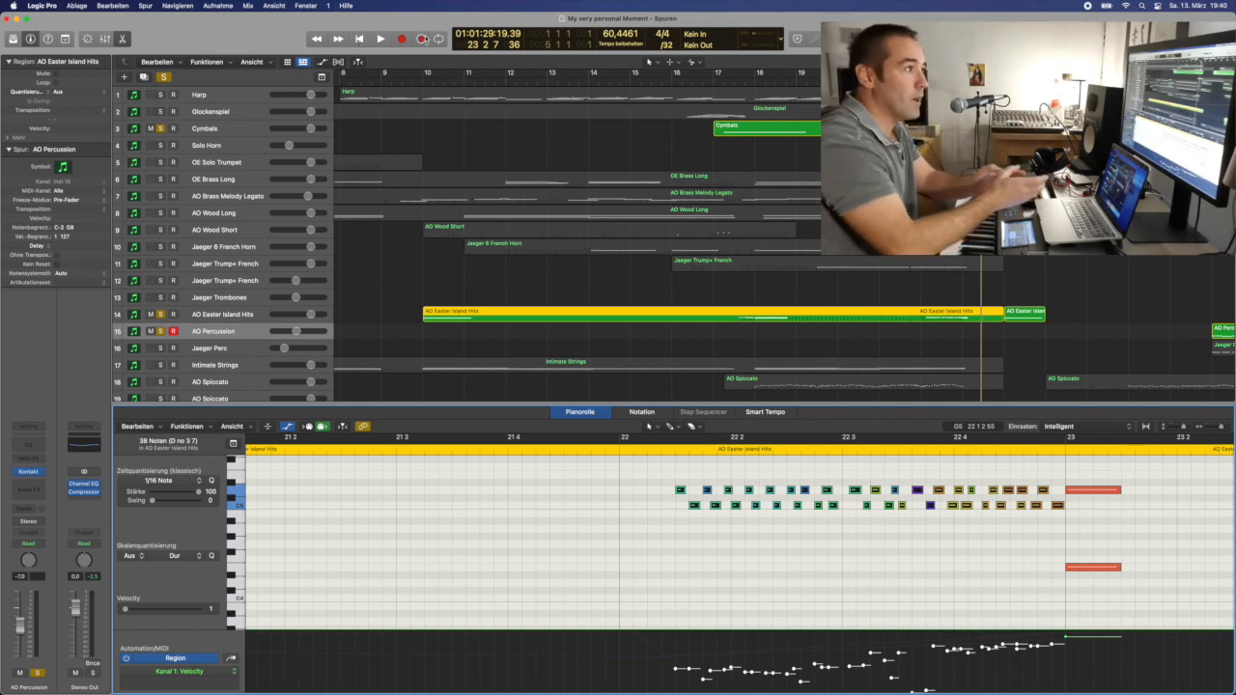
- Clear all track solos and play the full arrangement through the Easter Island Hits roll into bar 23
click(165, 79)
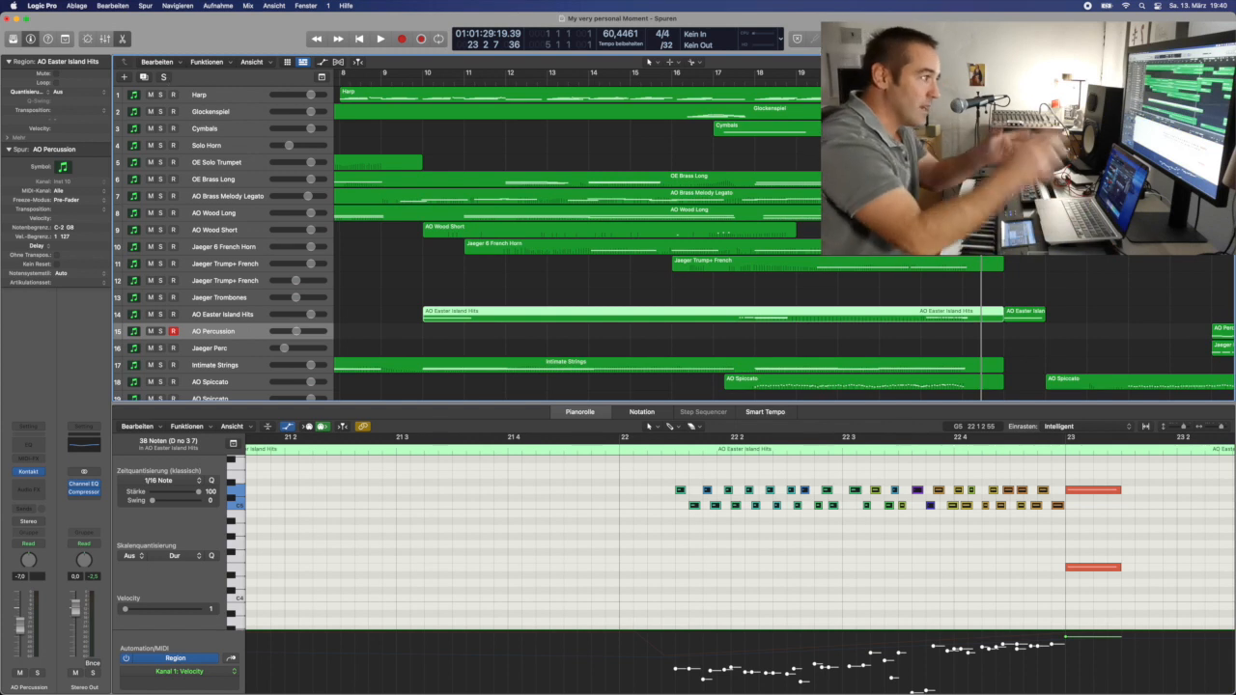
key(space)
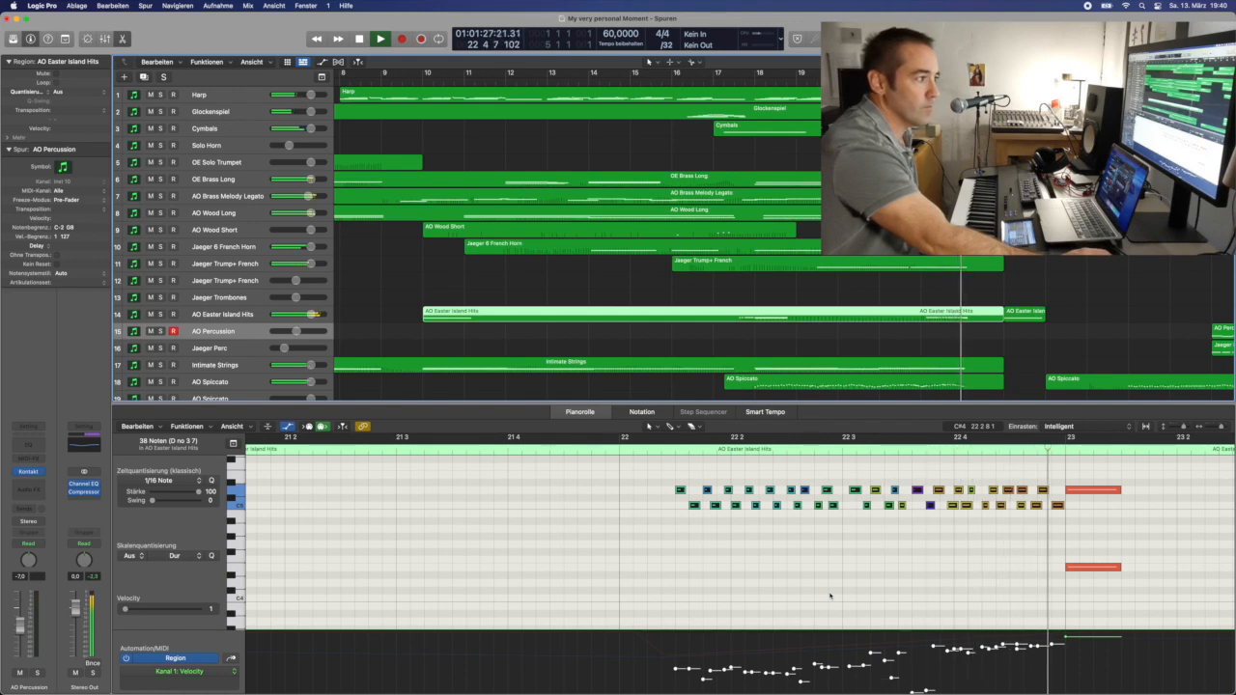
key(space)
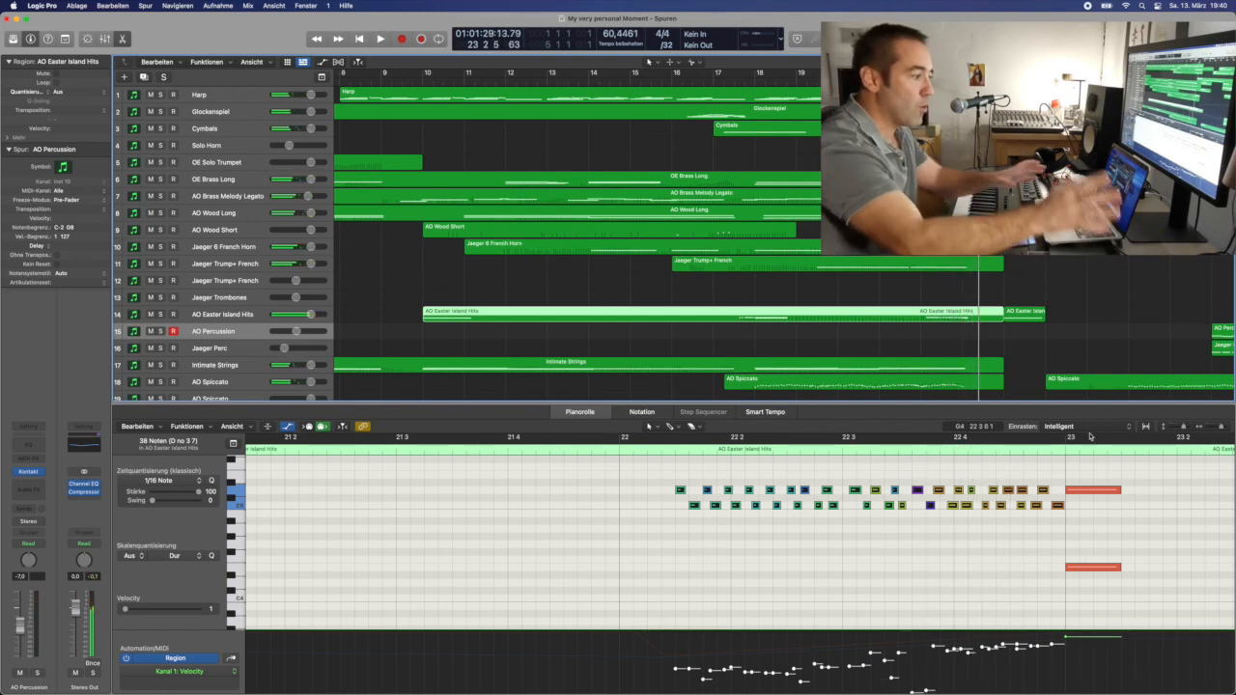
- Solo the noisecreations audio track 28 and play its regions from bar 25 to bar 26
scroll(1124, 299, right, 10)
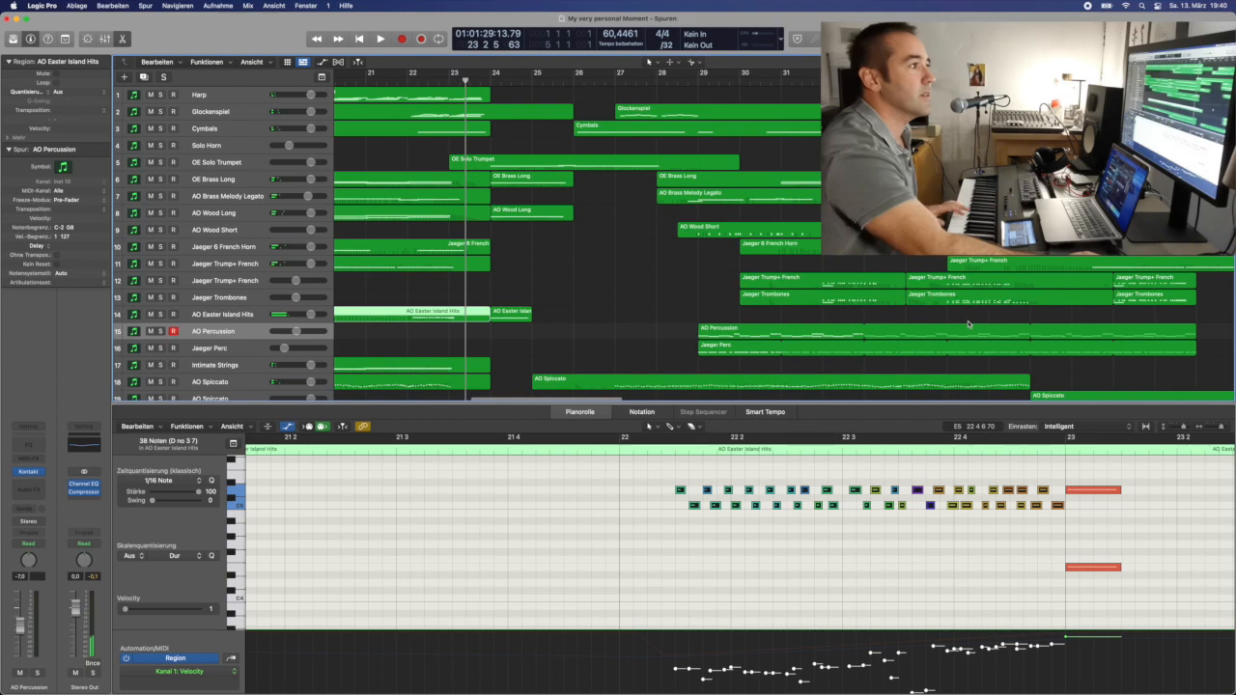
scroll(770, 306, down, 5)
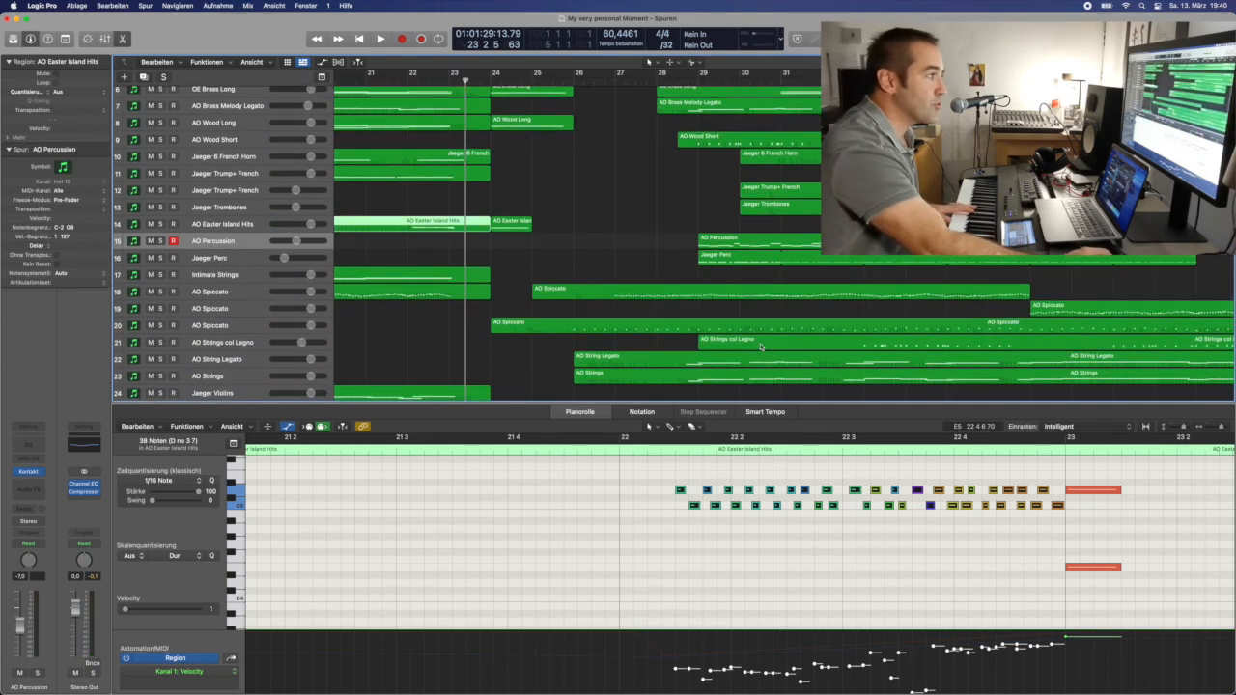
scroll(763, 346, right, 4)
scroll(768, 346, down, 1)
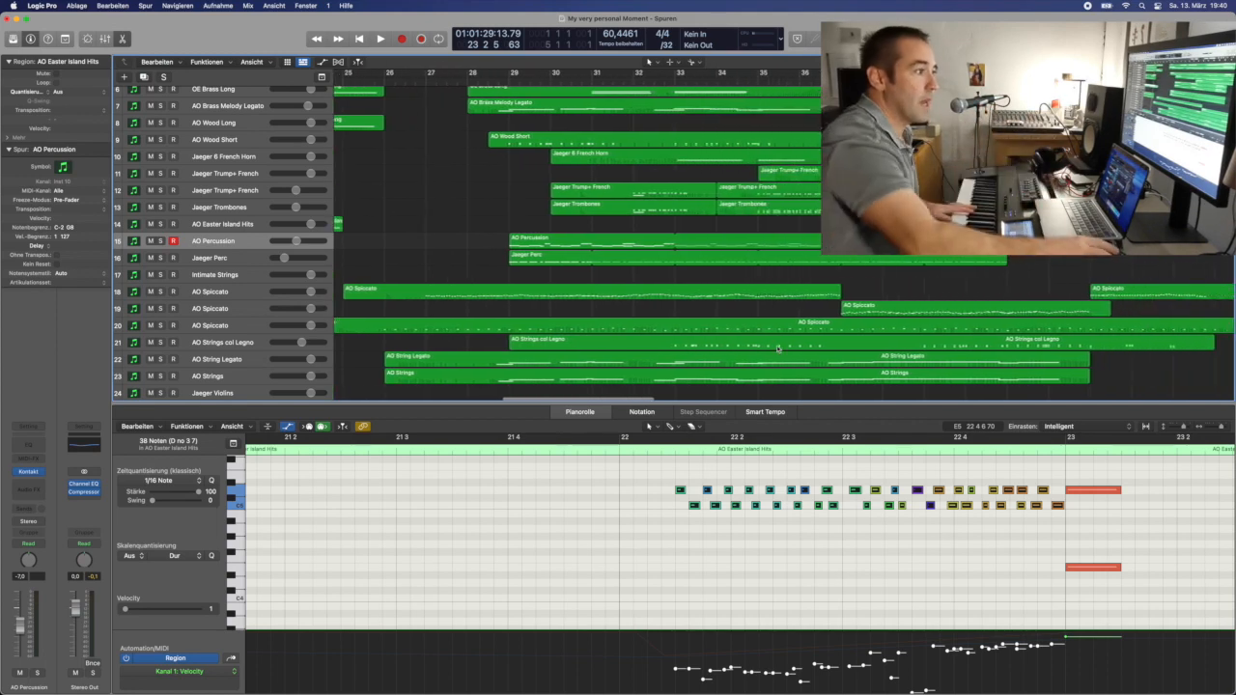
scroll(776, 348, down, 5)
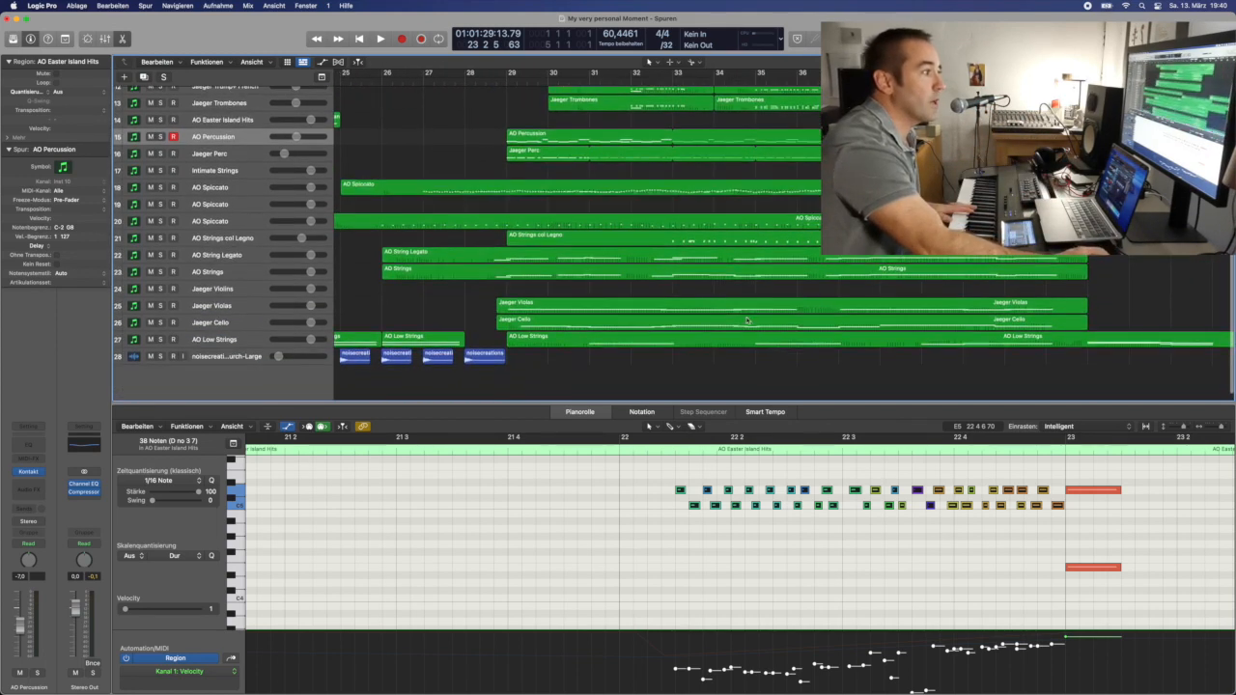
scroll(580, 352, left, 2)
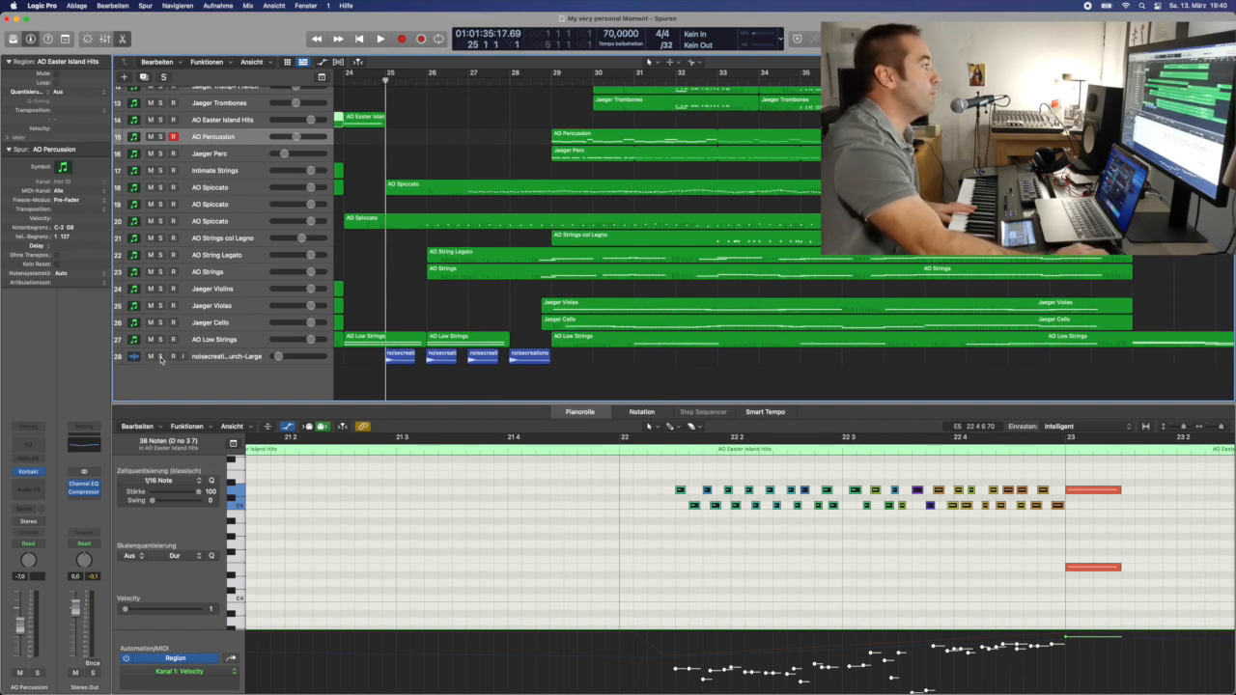
click(160, 357)
key(space)
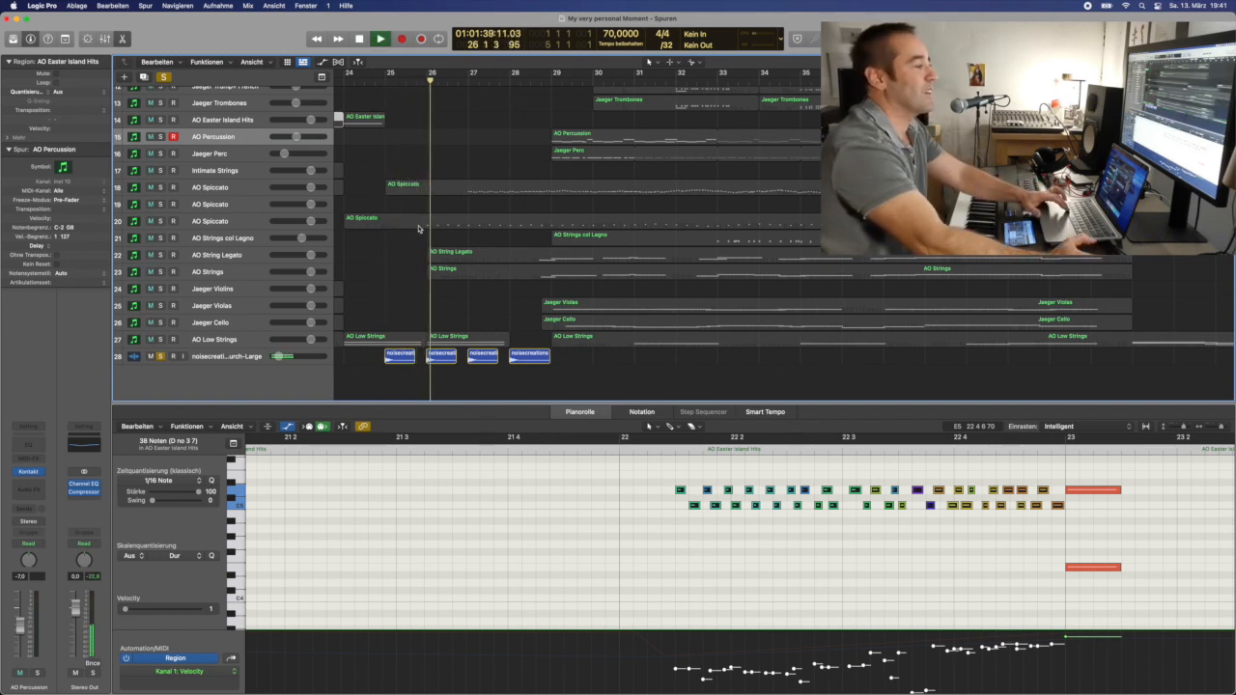
key(space)
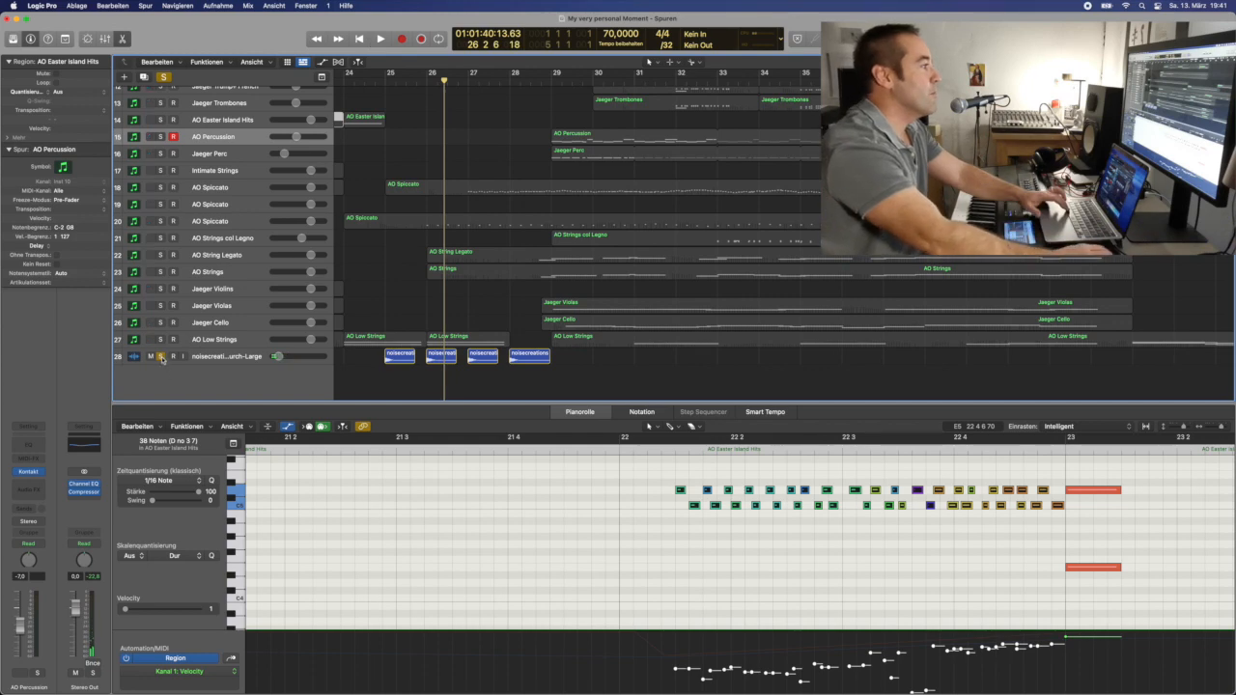
- Unsolo the noisecreations track, solo AO Brass Melody Legato instead, and play its region starting at bar 28
click(161, 358)
scroll(562, 270, up, 6)
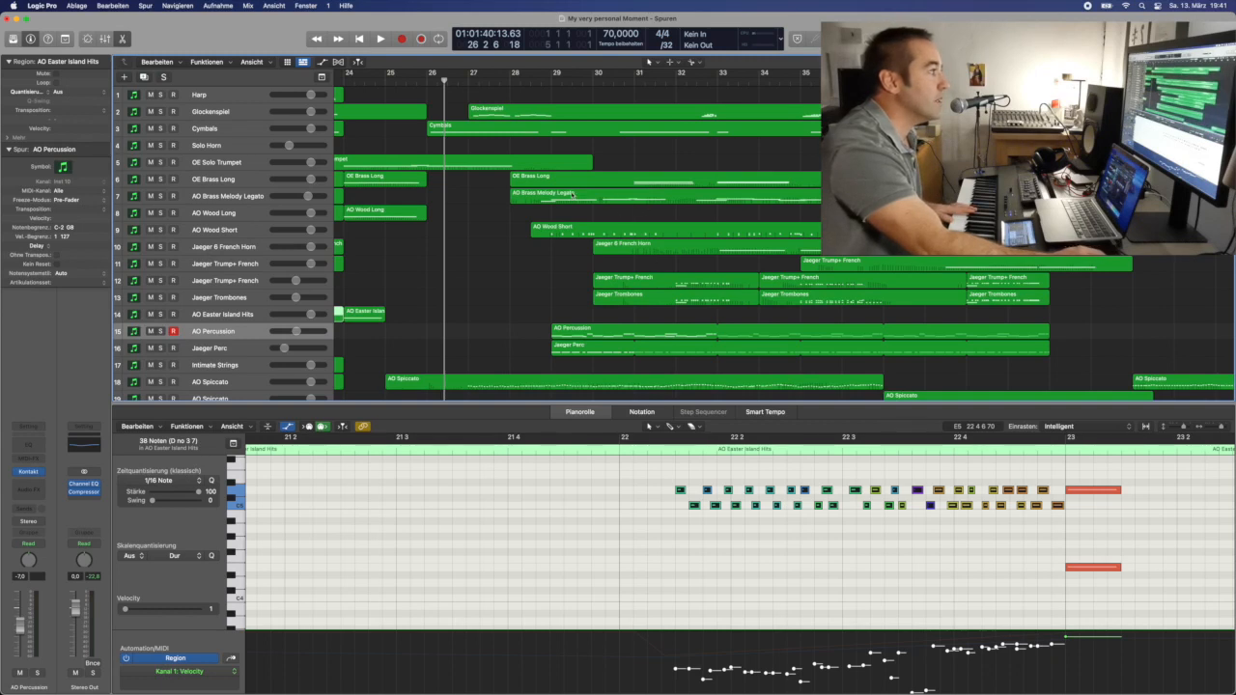
click(242, 198)
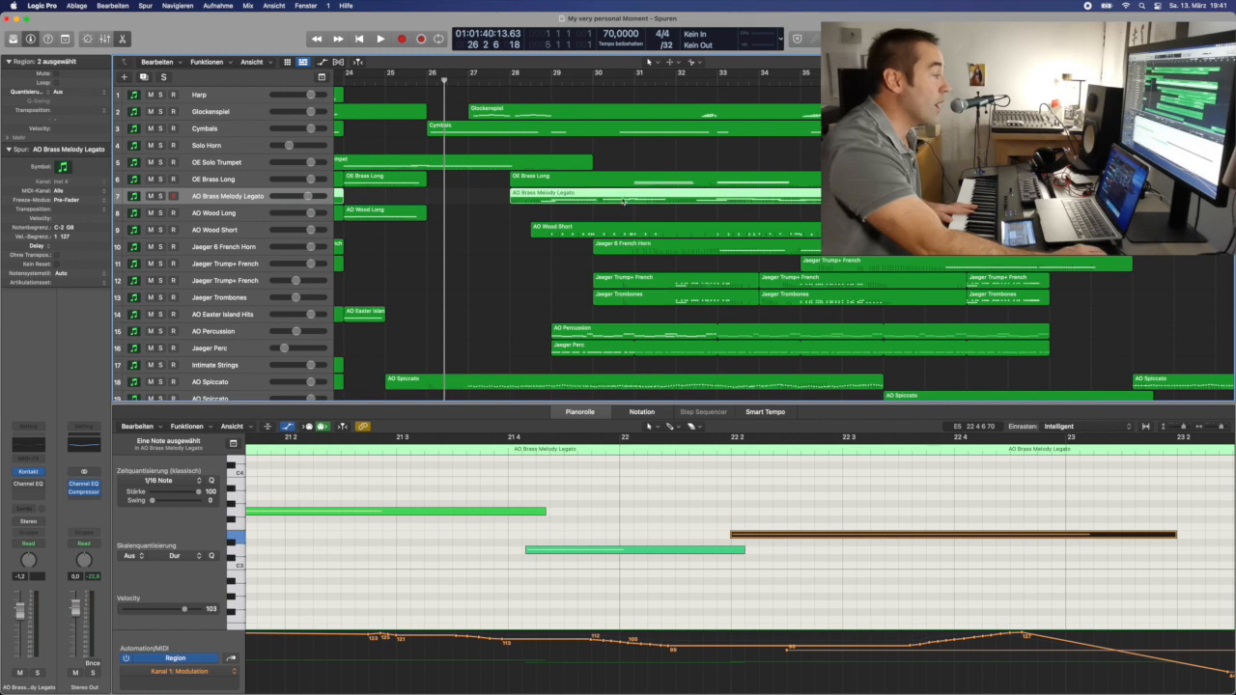
click(161, 196)
key(space)
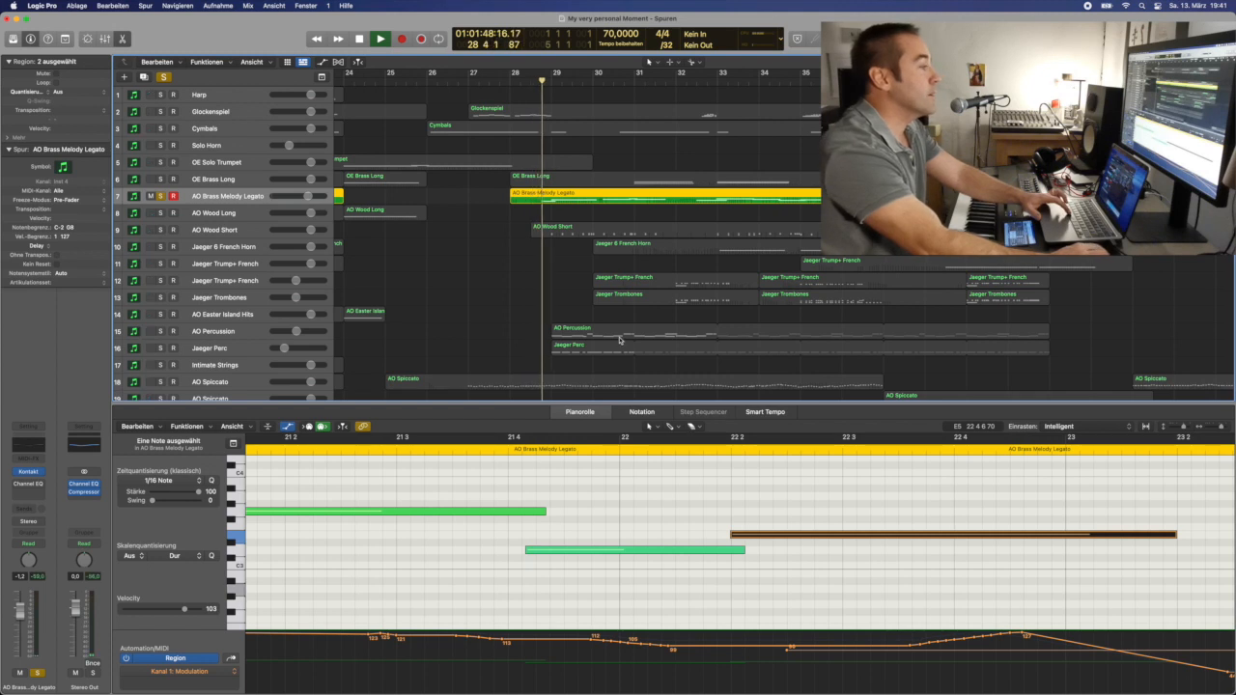
- Play the soloed AO Brass Melody Legato track through bar 31 while examining its notes and modulation curve in the piano roll
scroll(619, 339, down, 1)
scroll(619, 339, right, 3)
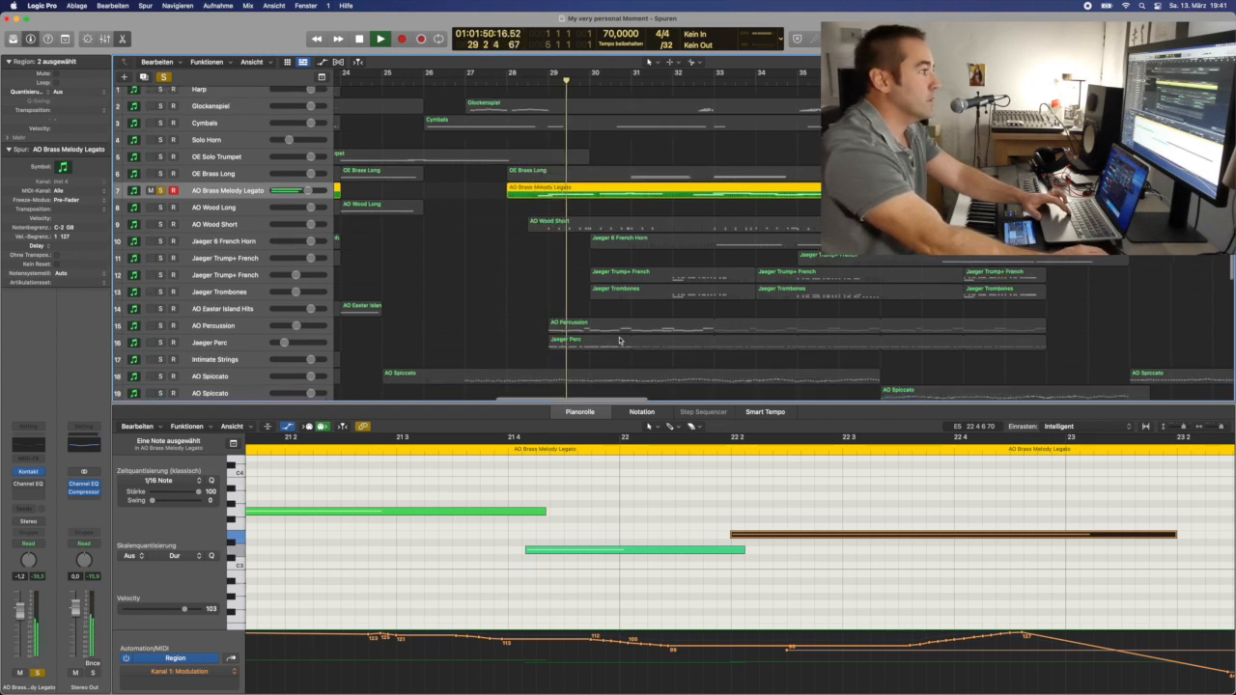
scroll(619, 339, right, 2)
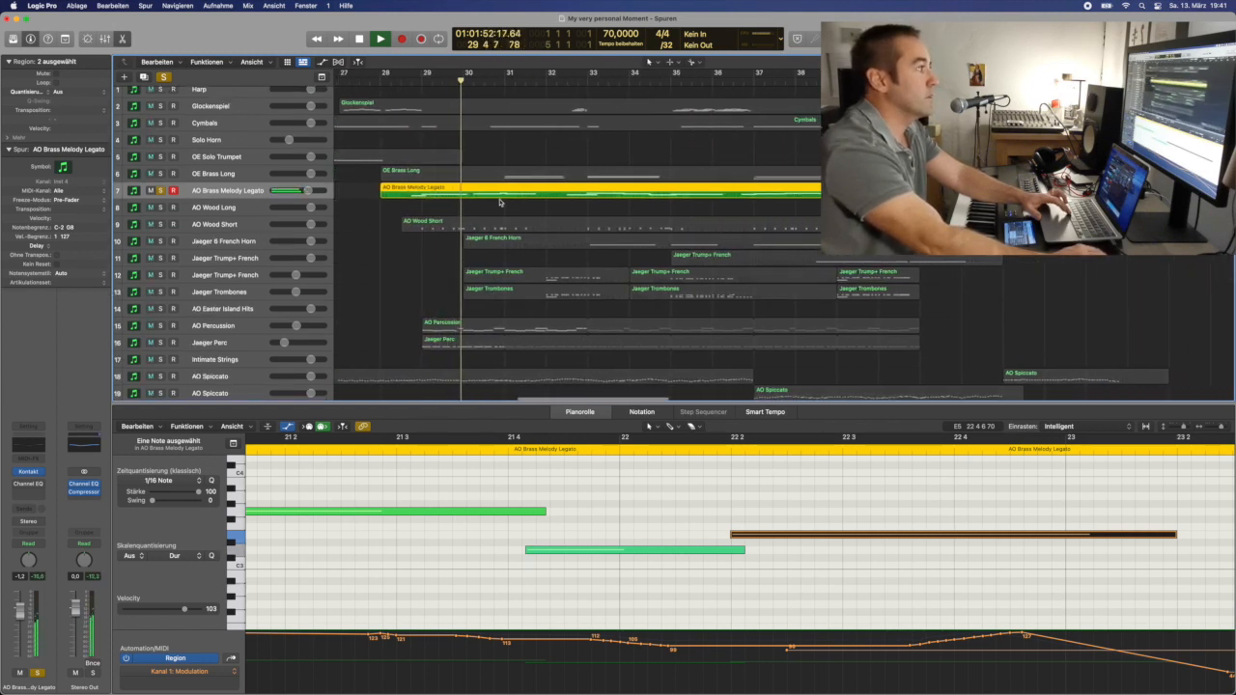
scroll(538, 544, left, 3)
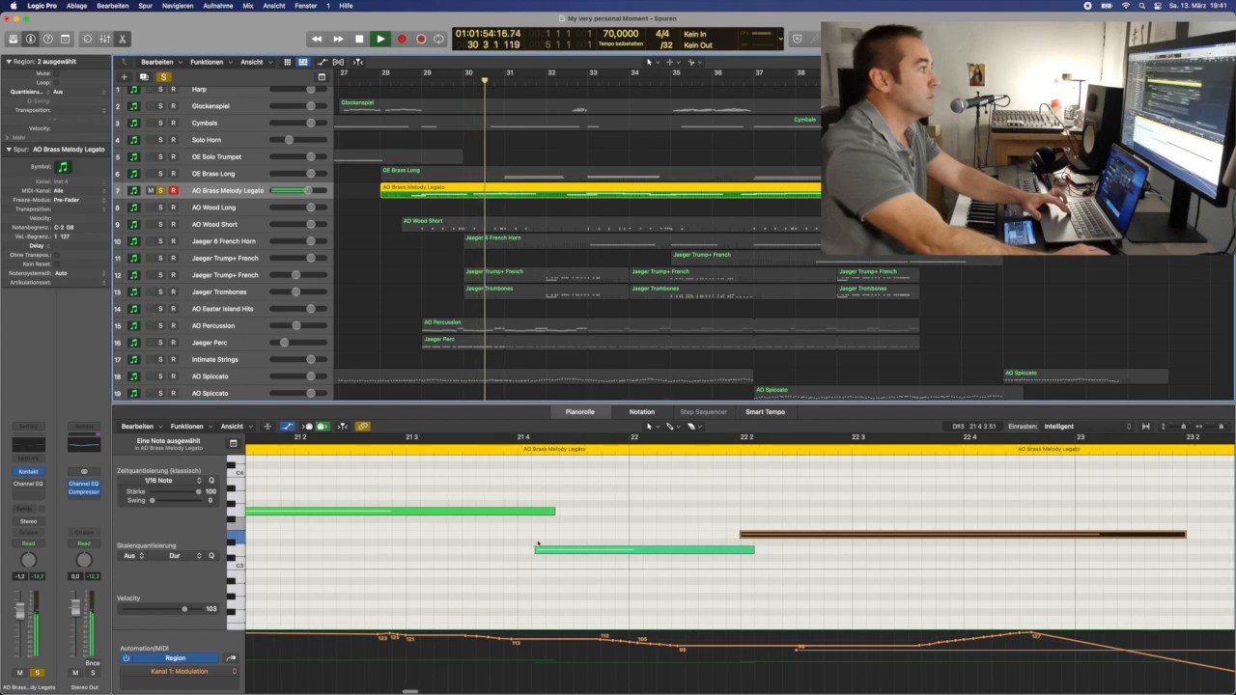
scroll(538, 544, left, 5)
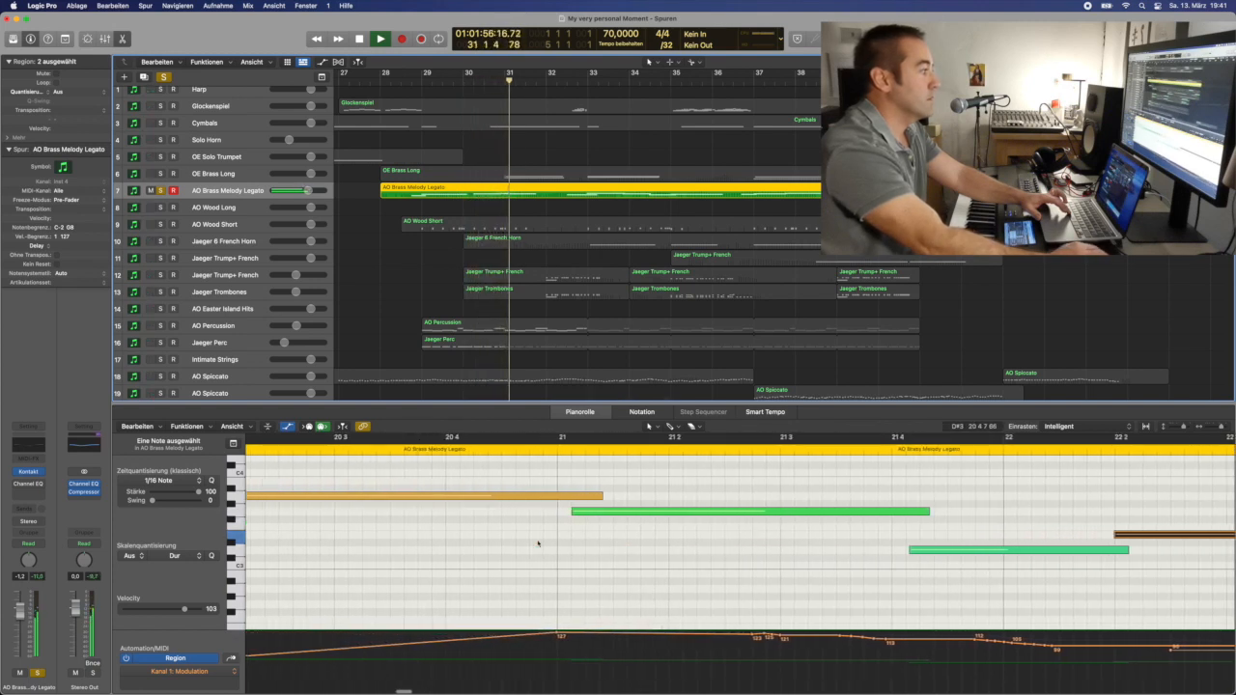
scroll(538, 544, right, 10)
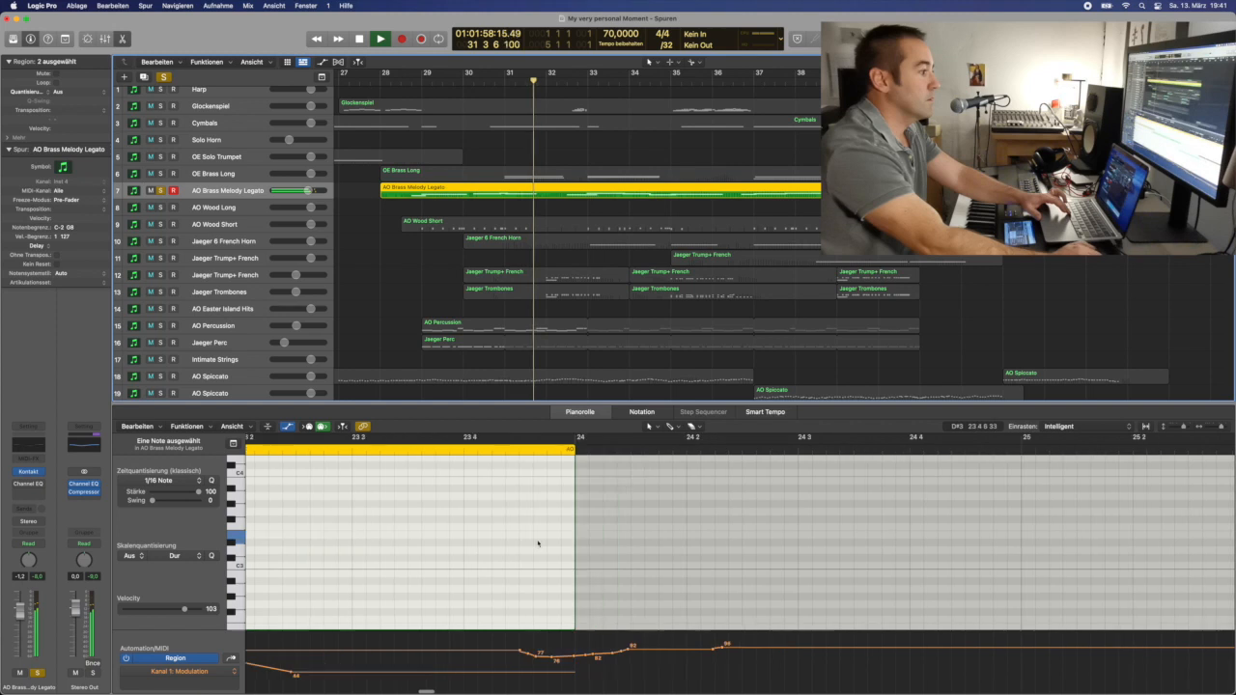
scroll(538, 543, right, 5)
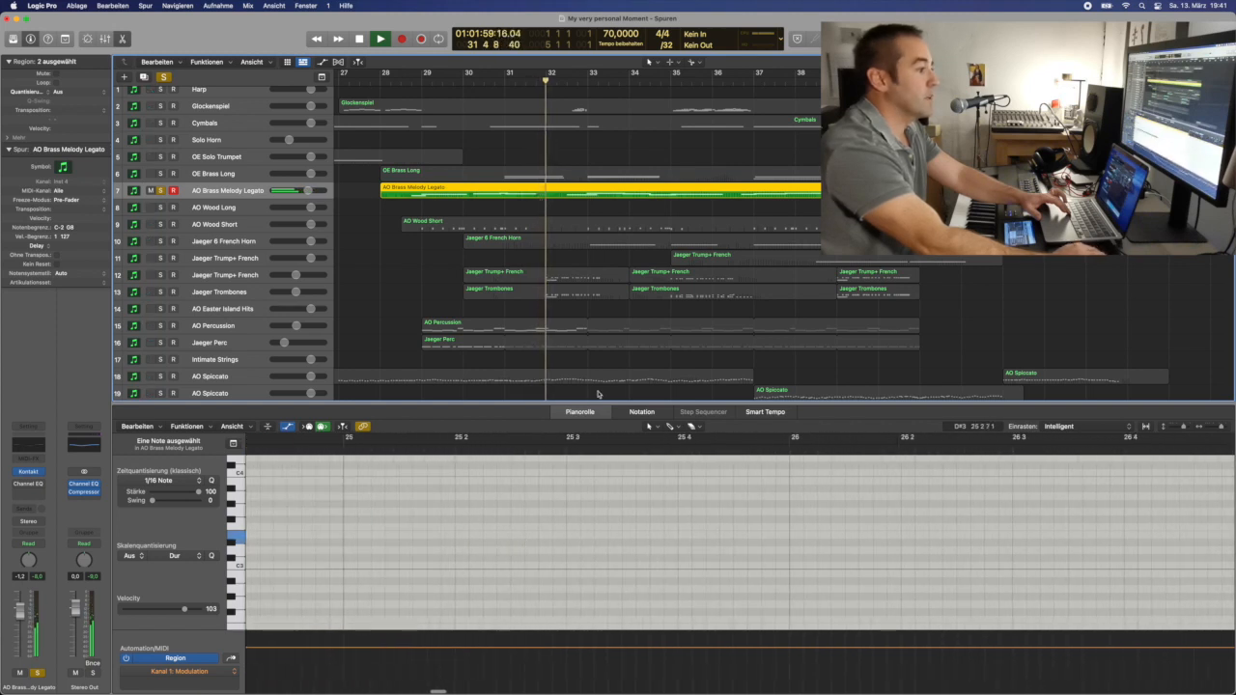
- Open the AO Brass Melody Legato region at bar 28 in the piano roll and examine its notes and modulation from bar 33 to 37
click(516, 193)
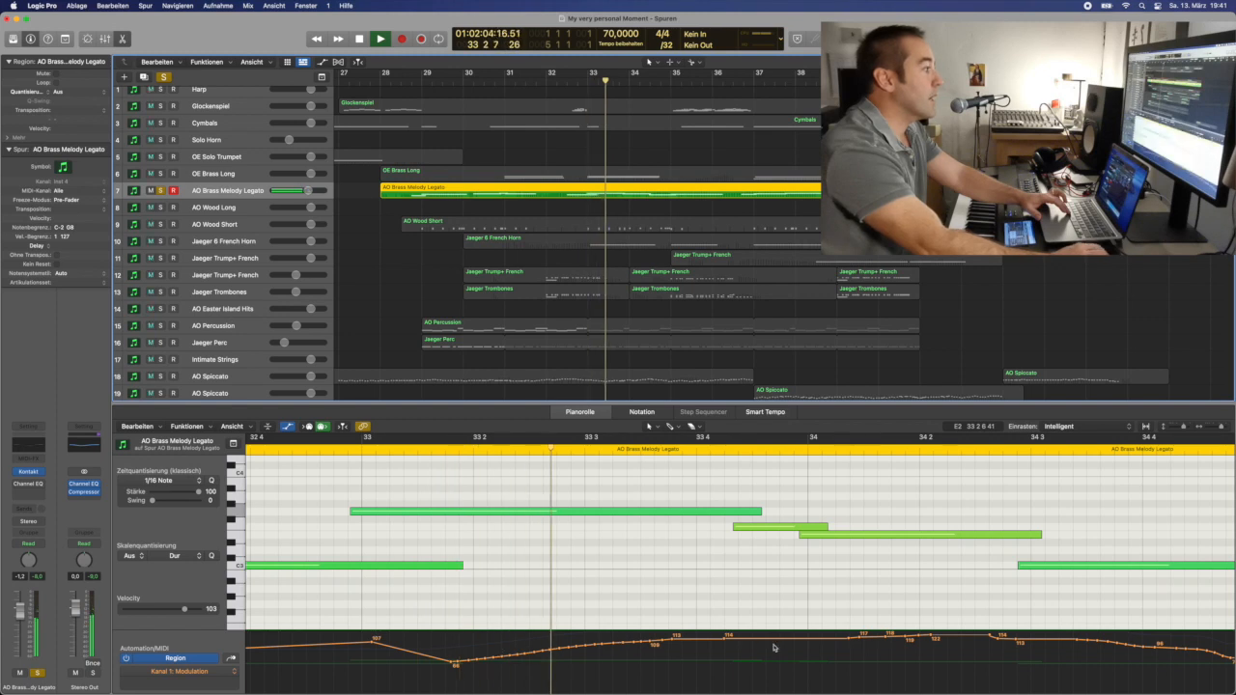
scroll(560, 647, right, 5)
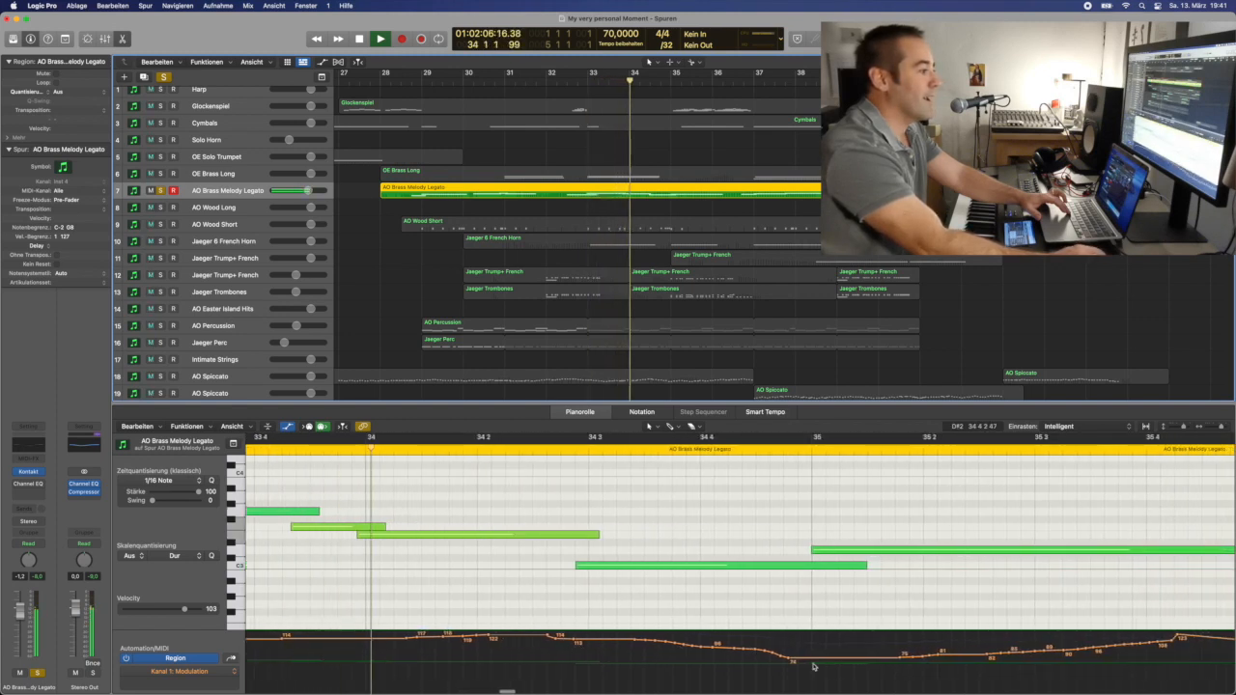
scroll(814, 667, right, 5)
scroll(814, 667, right, 3)
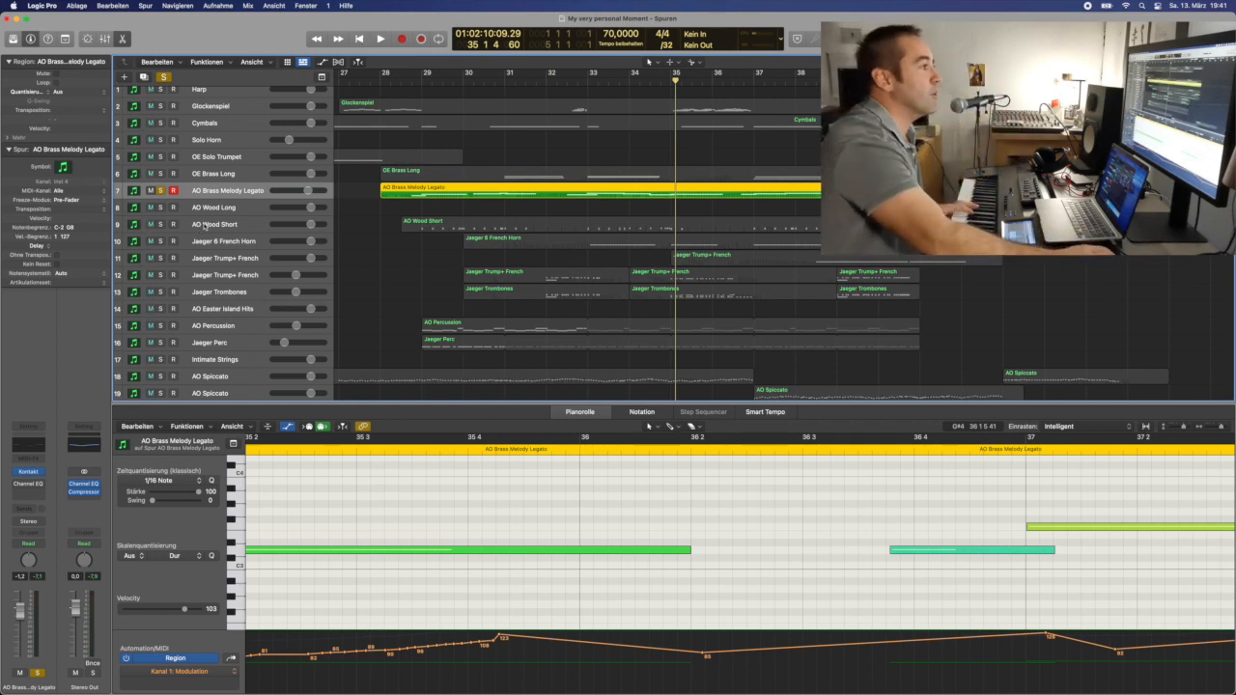
- Unsolo AO Brass Melody Legato and solo OE Brass Long, AO Wood Short, Jaeger 6 French Horn, both Jaeger Trump+ French tracks and Jaeger Trombones
click(161, 225)
click(161, 242)
click(163, 191)
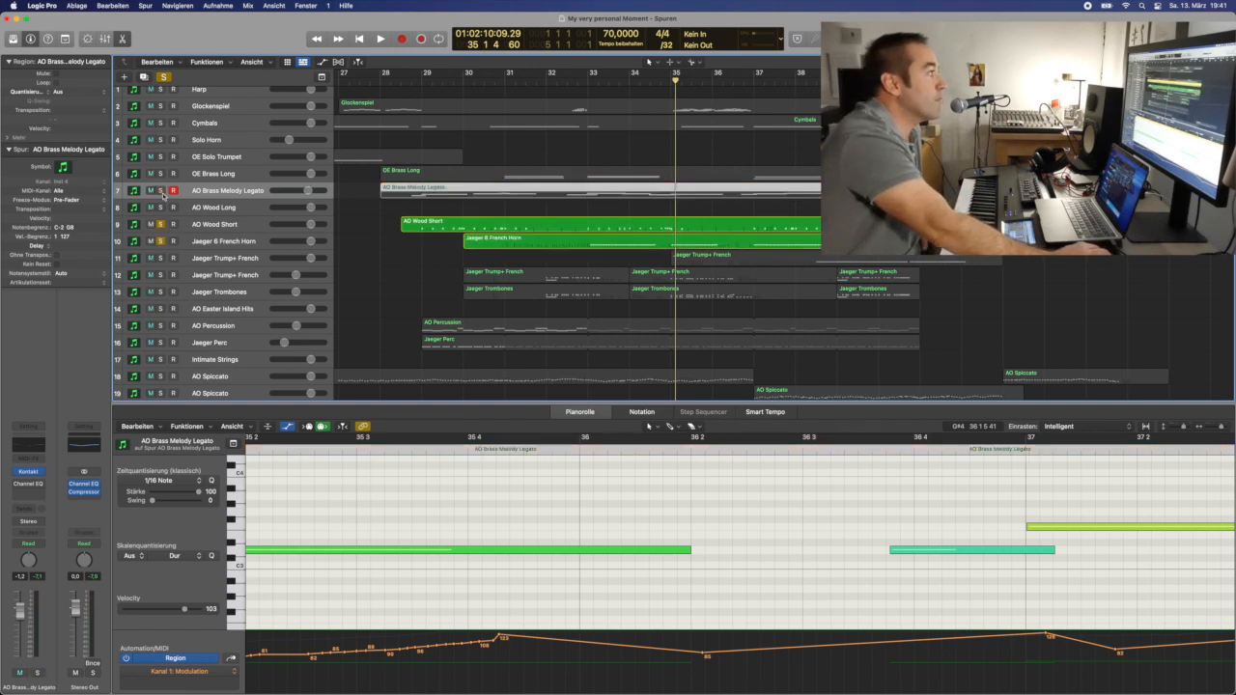
click(160, 174)
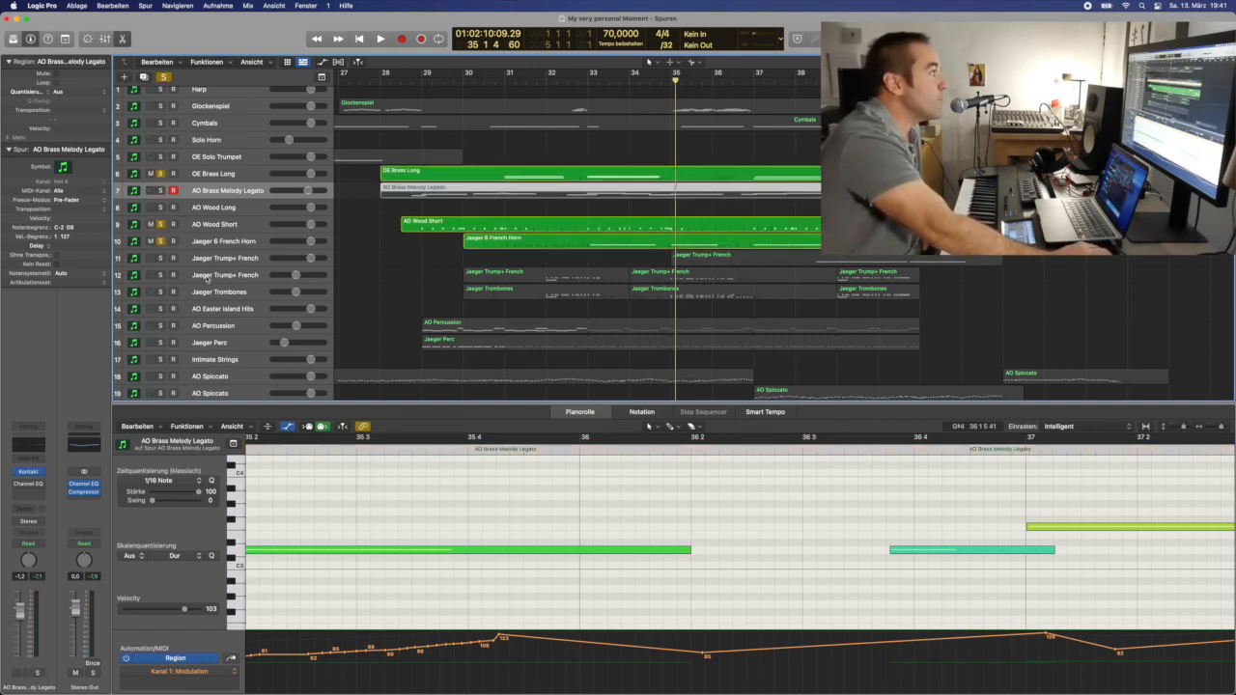
click(160, 259)
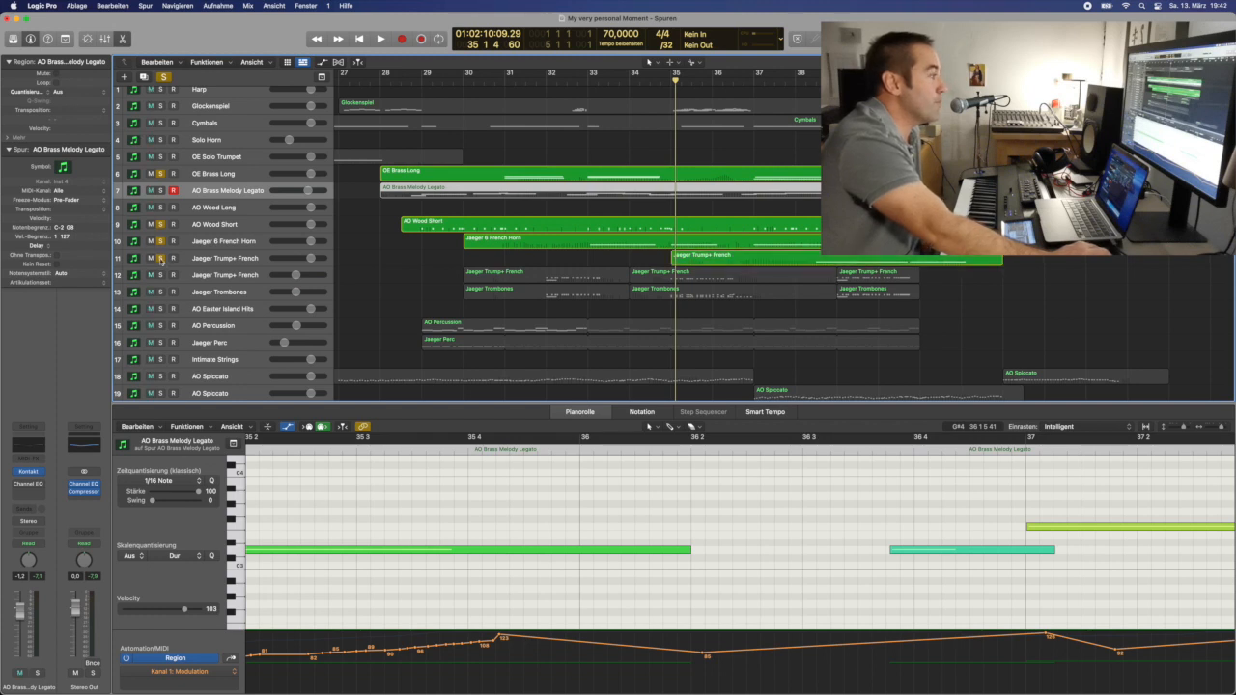
click(161, 275)
click(160, 291)
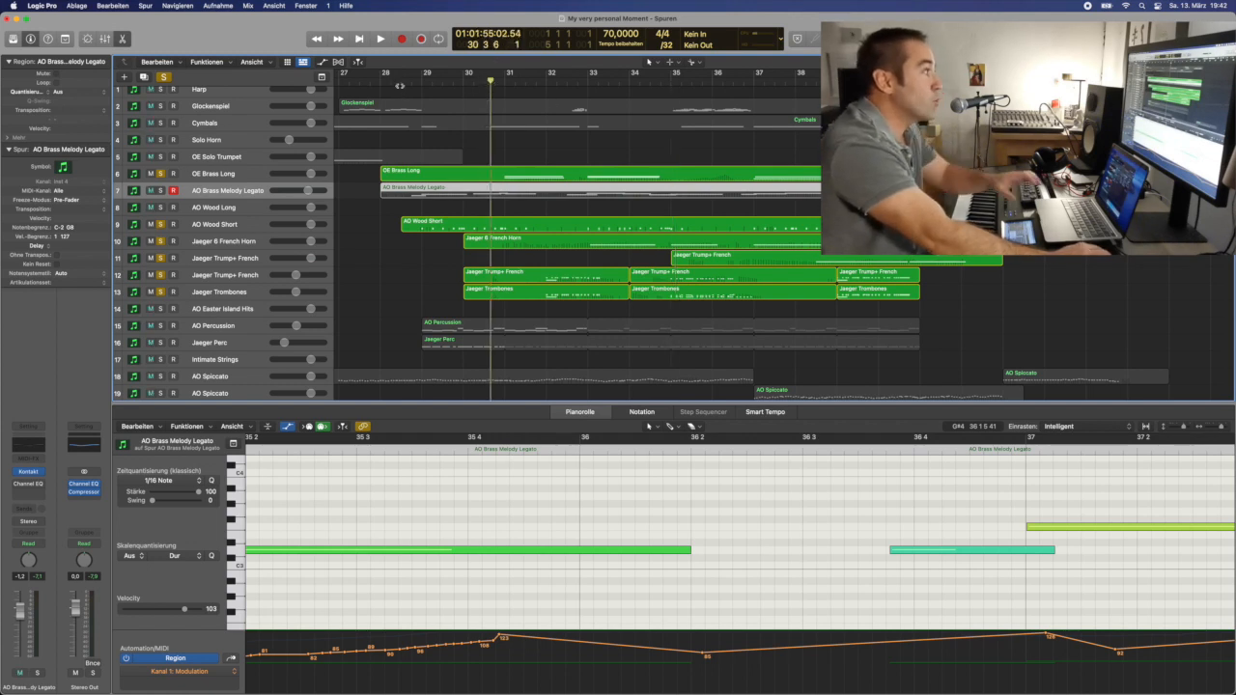
- Play the soloed brass and woodwind tracks from bar 28 to the end of bar 36
click(399, 85)
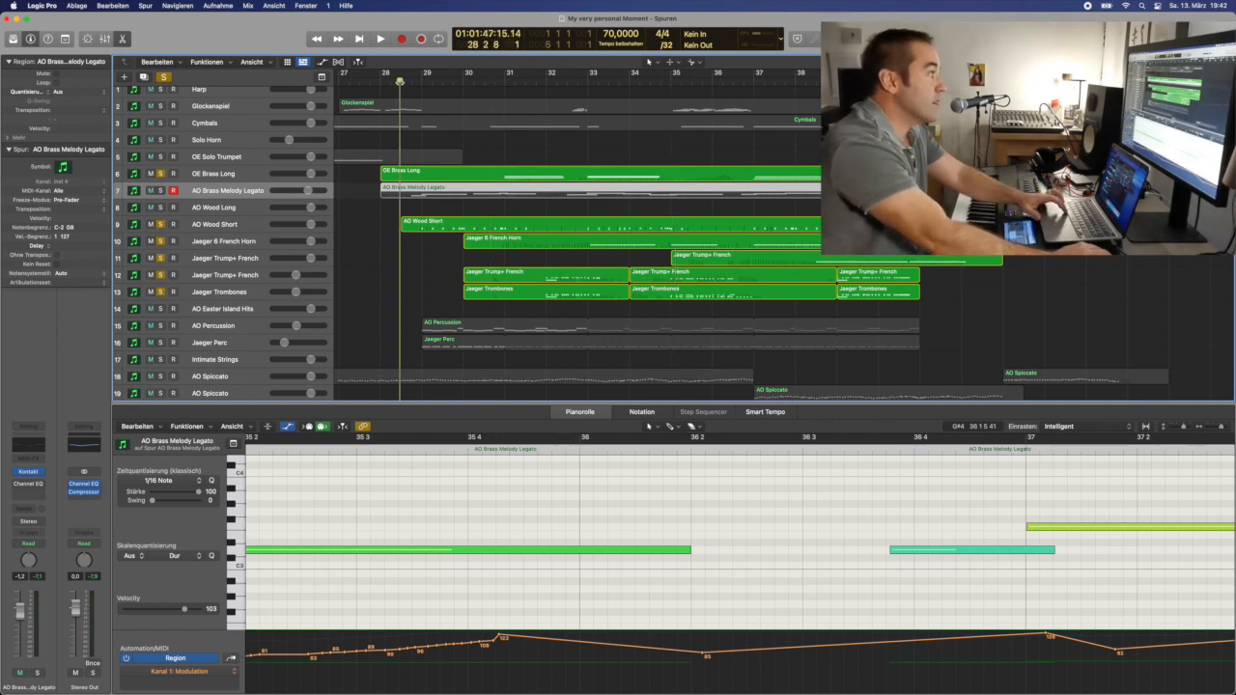
key(space)
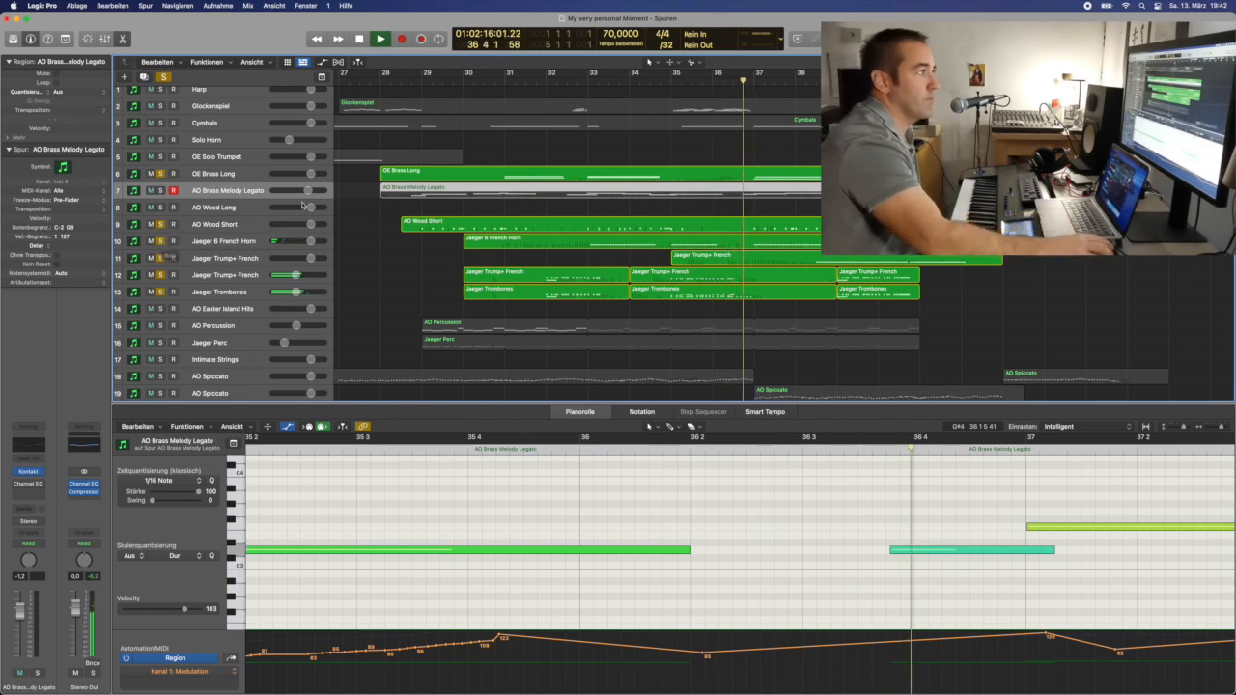
key(space)
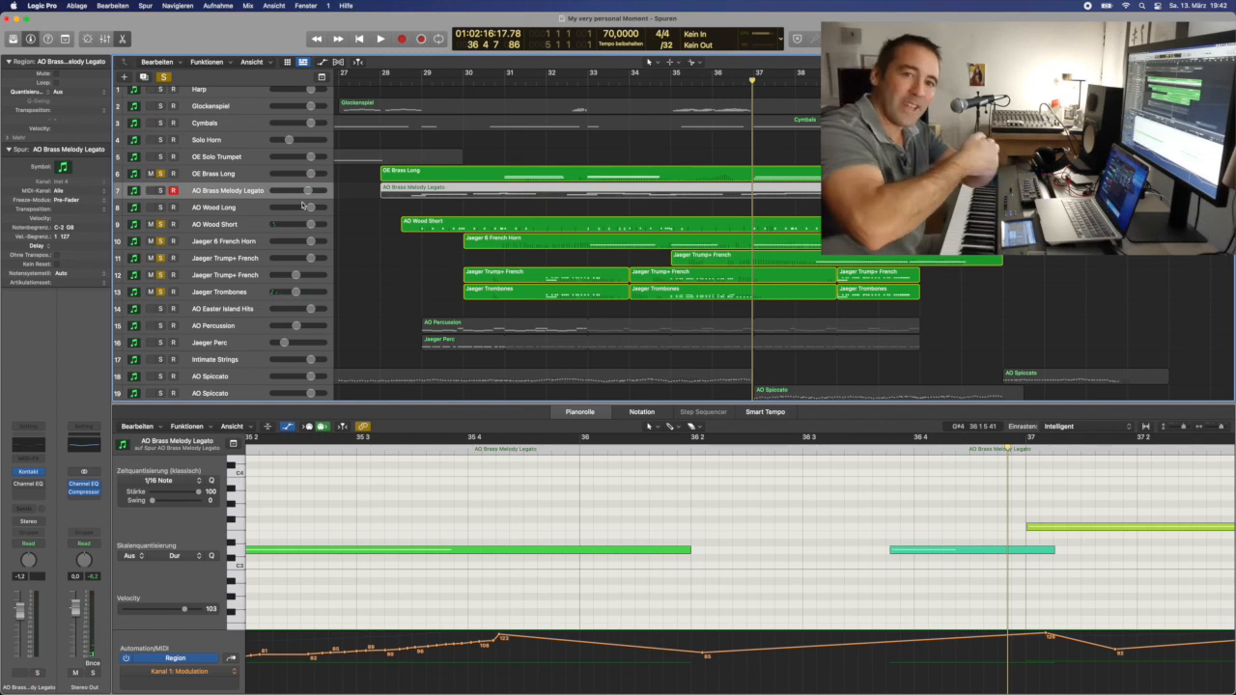
- Unsolo AO Wood Short, Jaeger 6 French Horn and the Jaeger Trump+ French track 11
click(161, 224)
click(160, 240)
click(161, 258)
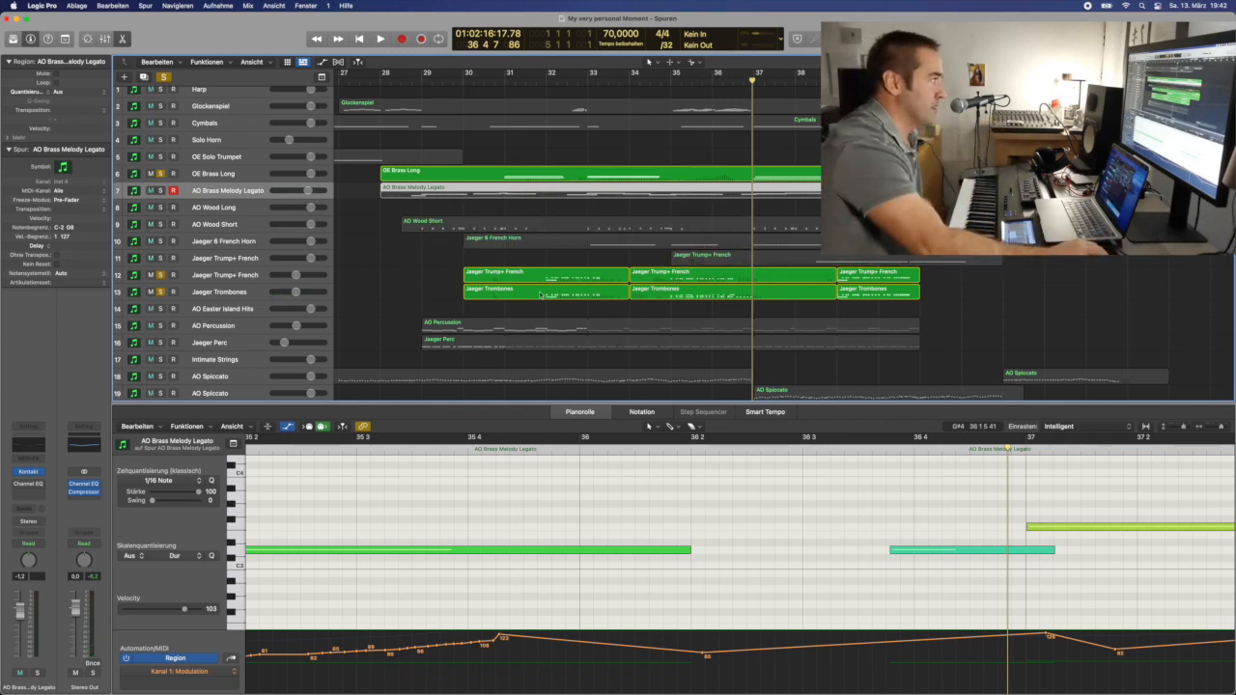
- Open track 12's middle Jaeger Trump+ French region in the piano roll, unsolo Jaeger Trombones, and play the trumpet notes into bar 36
click(667, 277)
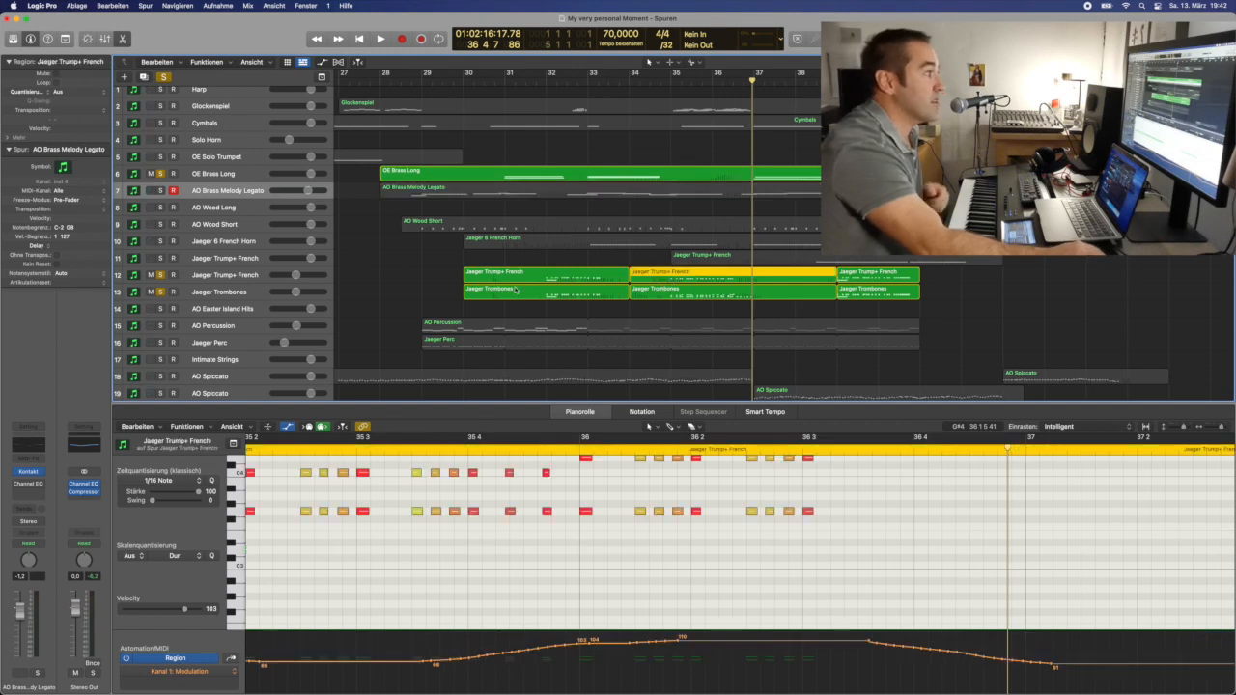
click(162, 293)
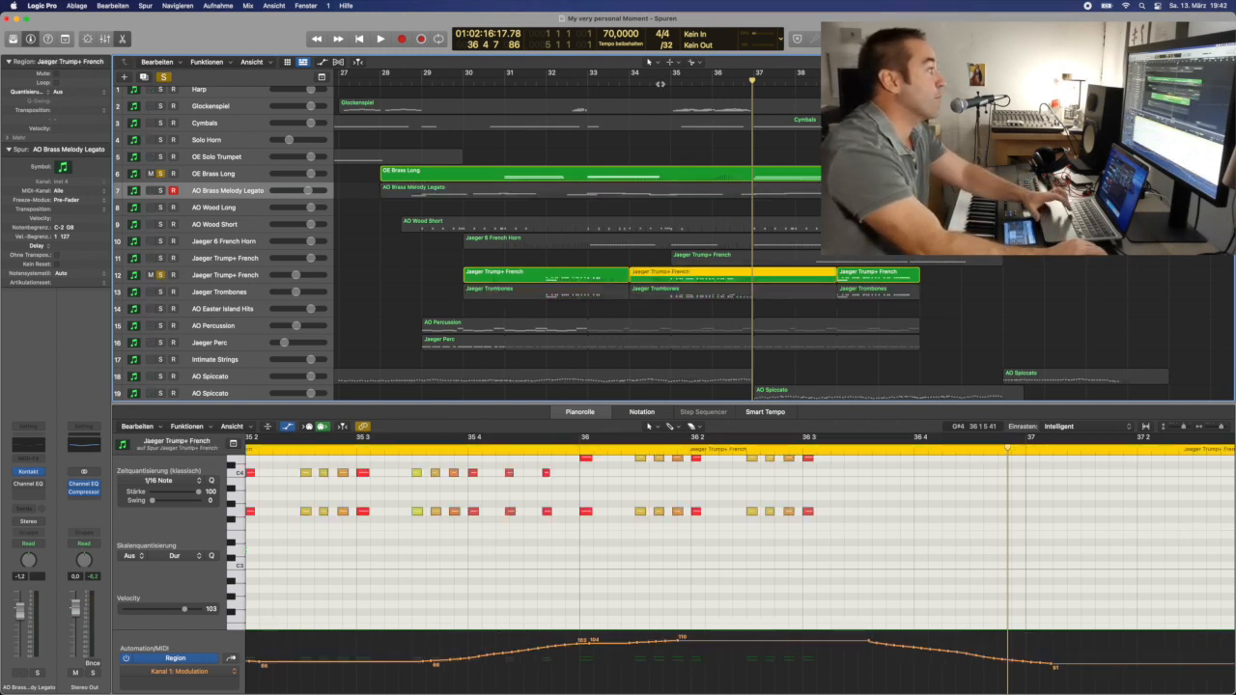
double_click(661, 84)
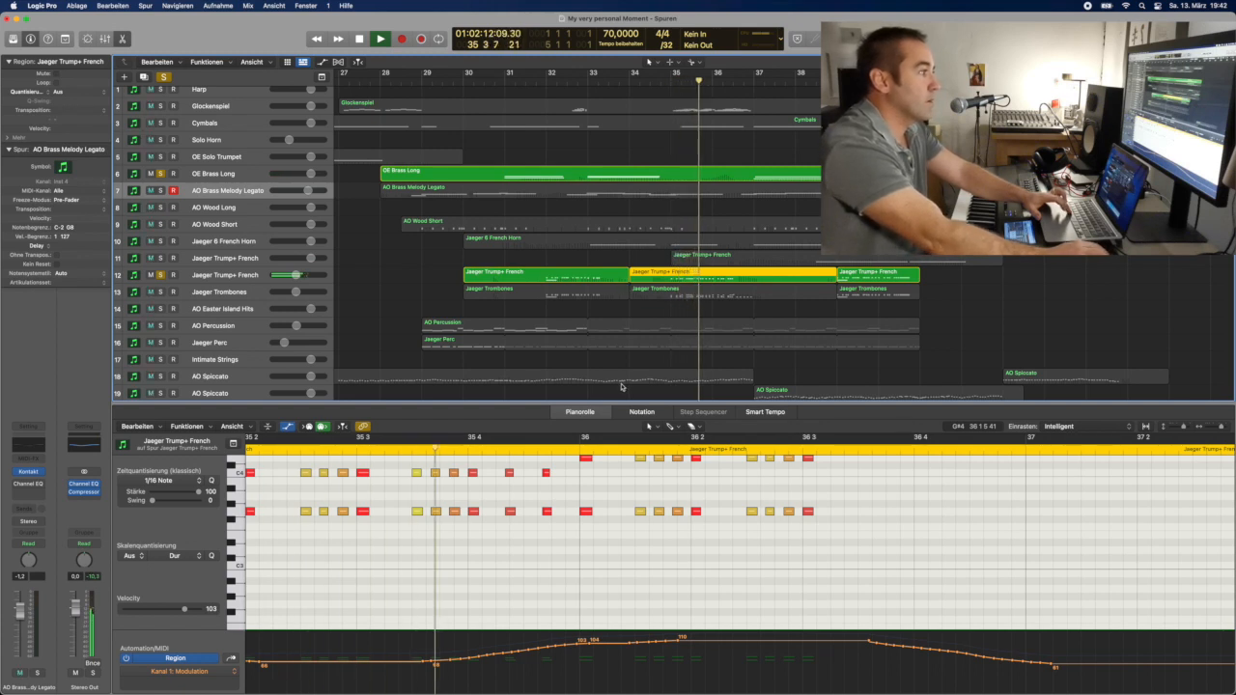
scroll(613, 502, up, 4)
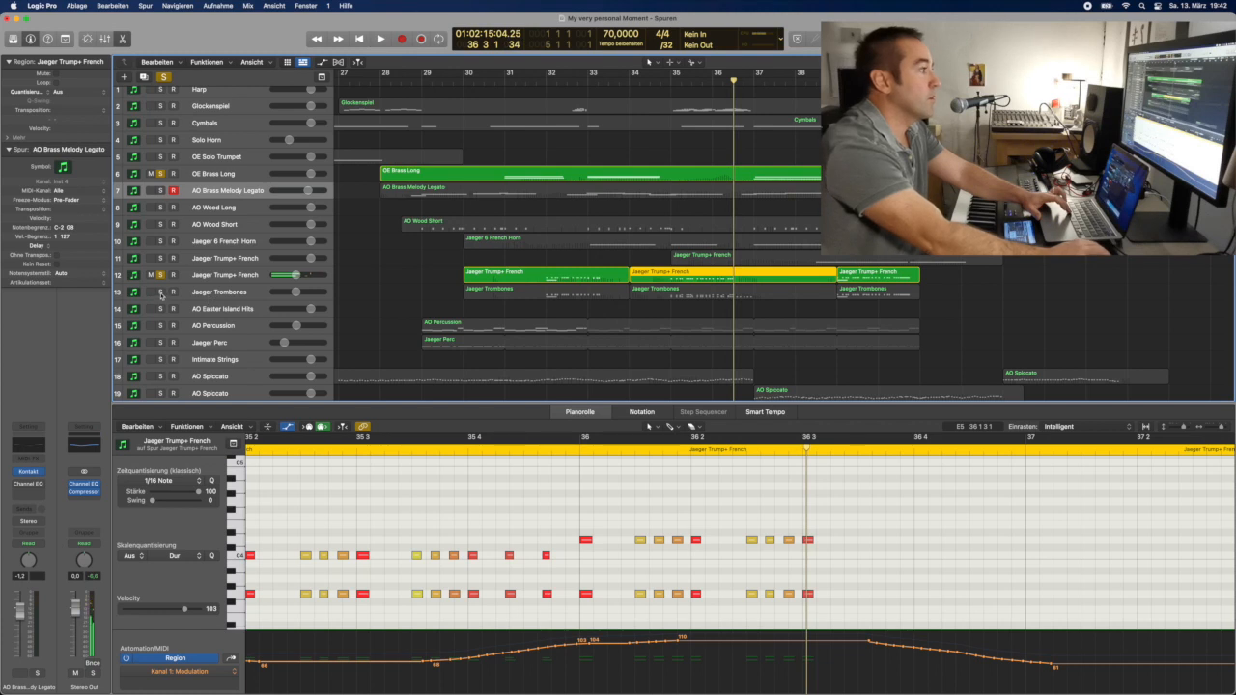
- Solo Jaeger Trombones instead of Jaeger Trump+ French track 12, play from bar 35, and view the middle trombone region's notes
click(160, 292)
click(669, 79)
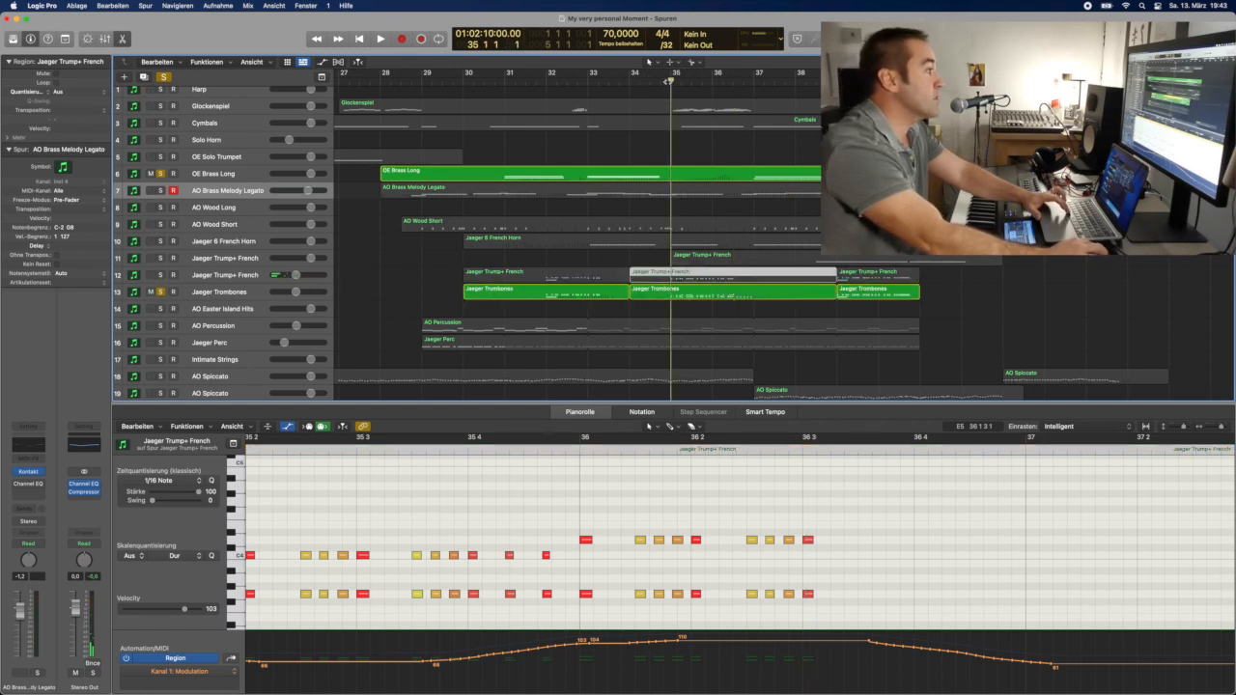
key(space)
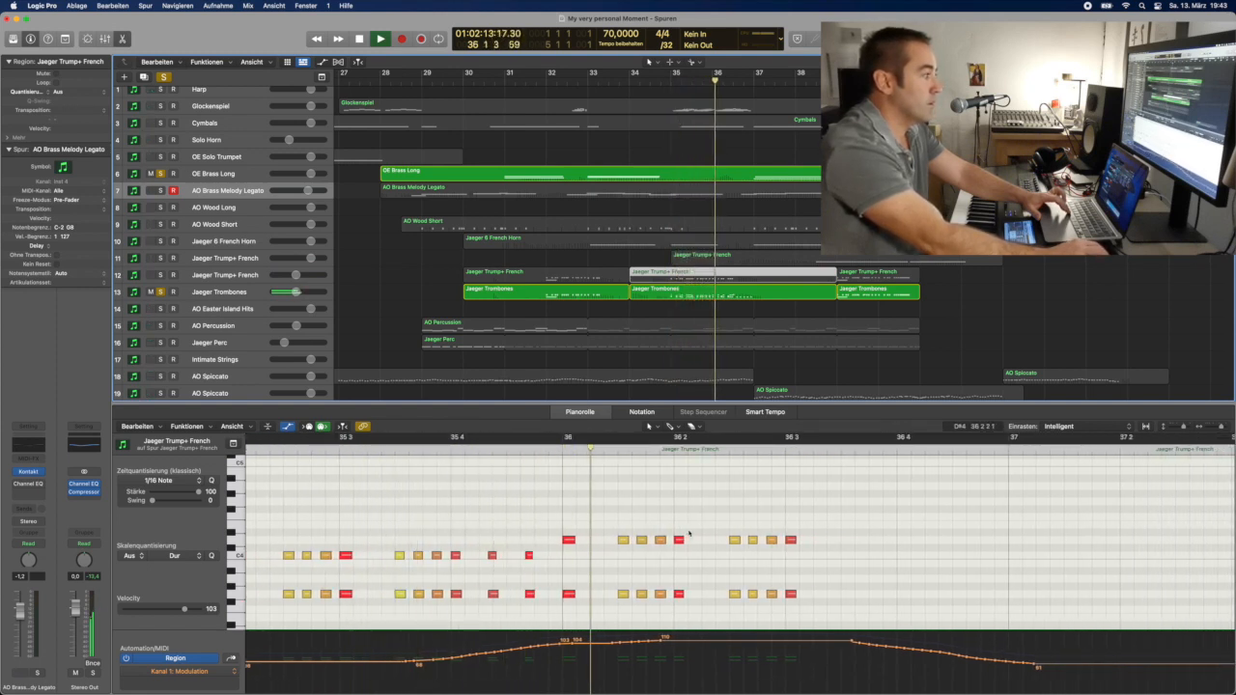
click(686, 293)
scroll(767, 585, left, 3)
scroll(766, 585, up, 2)
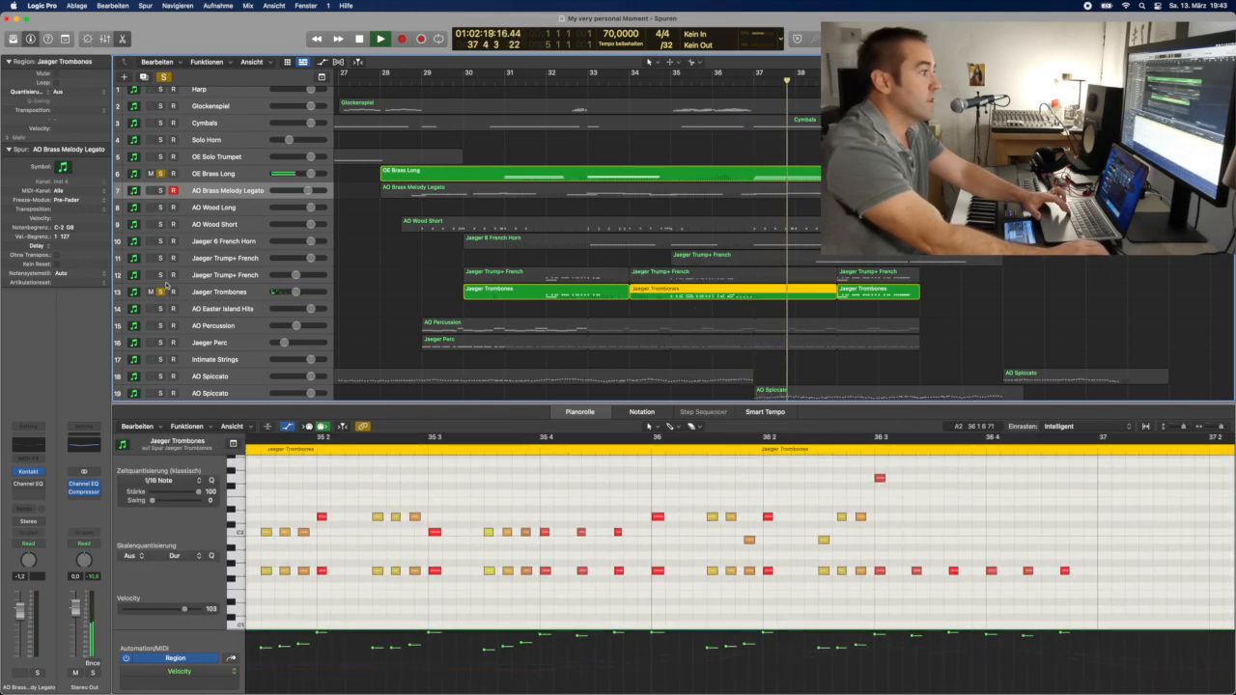
- Solo Jaeger Trump+ French tracks 11 and 12, AO Wood Short and Jaeger 6 French Horn again during playback
click(161, 274)
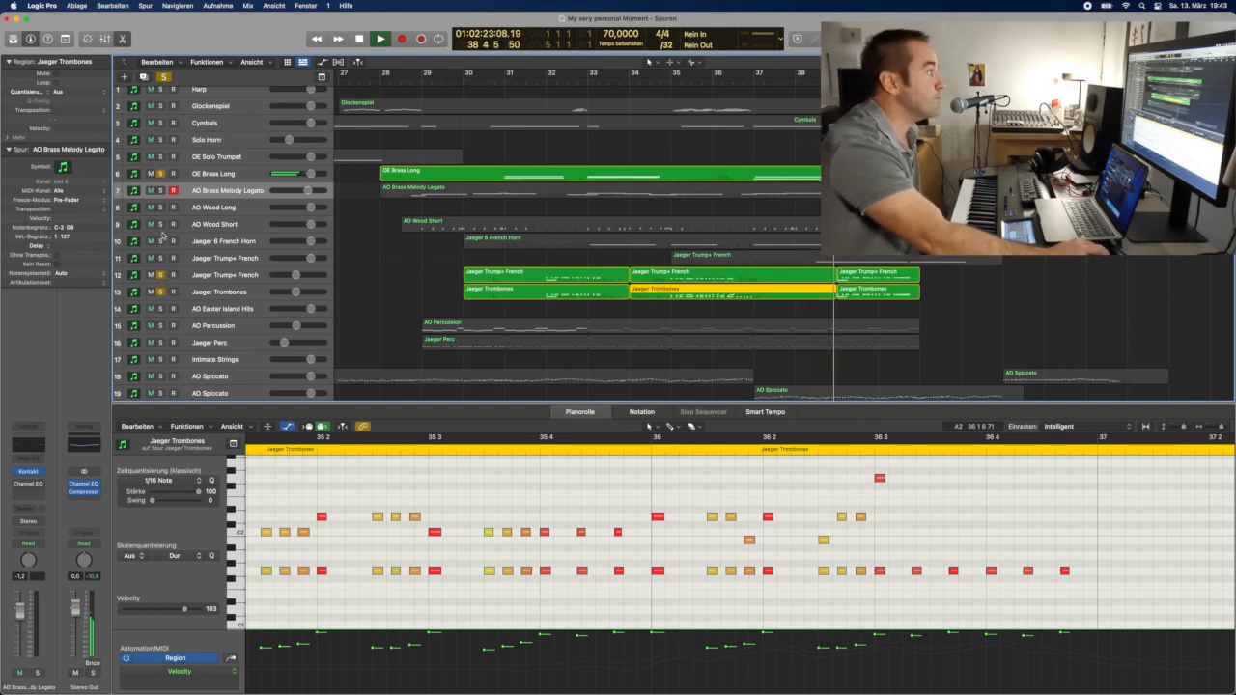
click(160, 226)
click(161, 242)
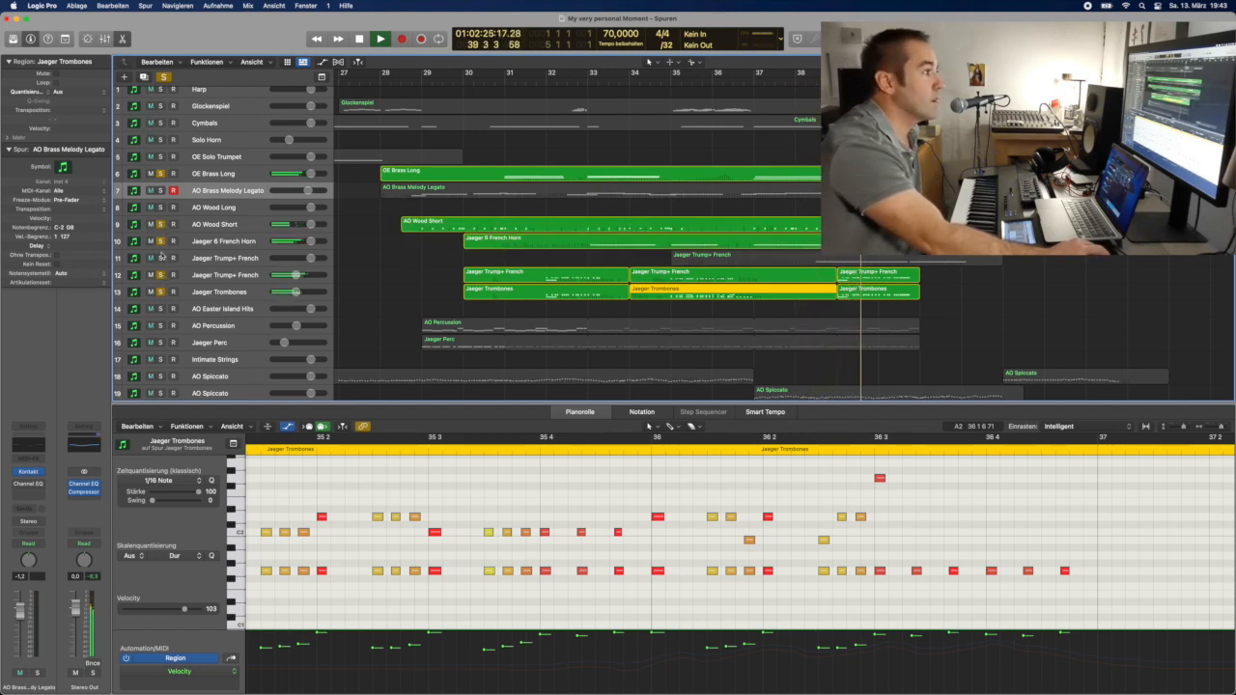
click(162, 258)
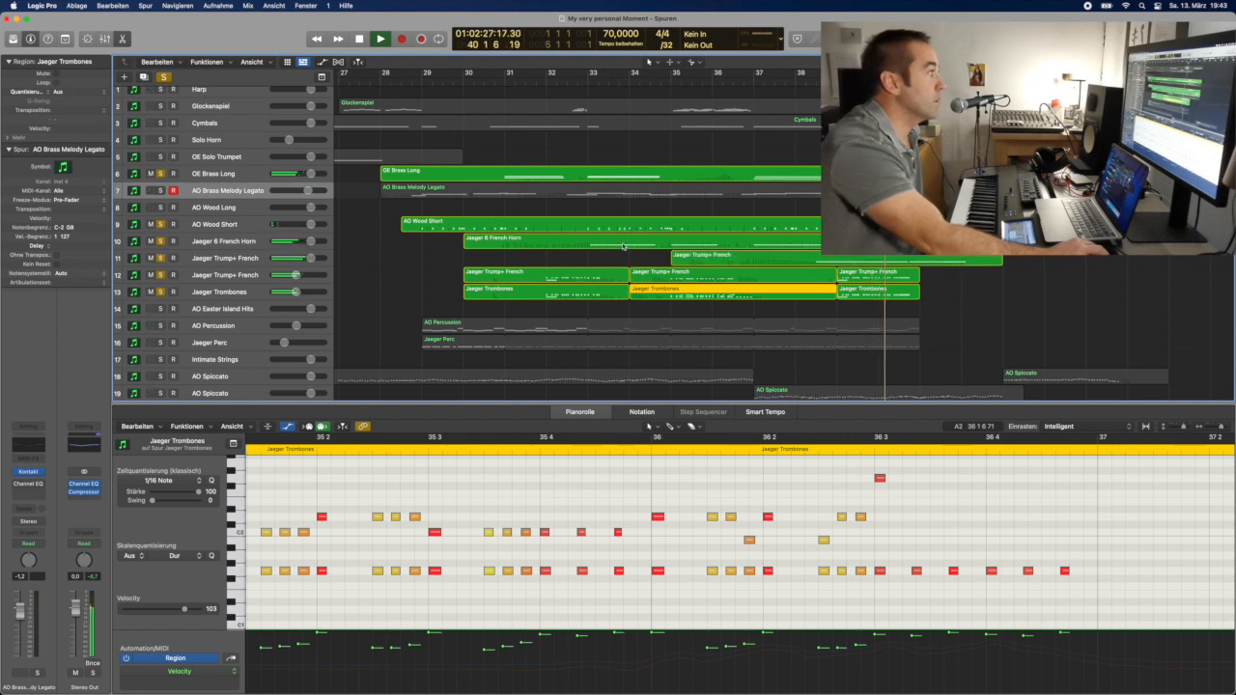
scroll(505, 197, up, 1)
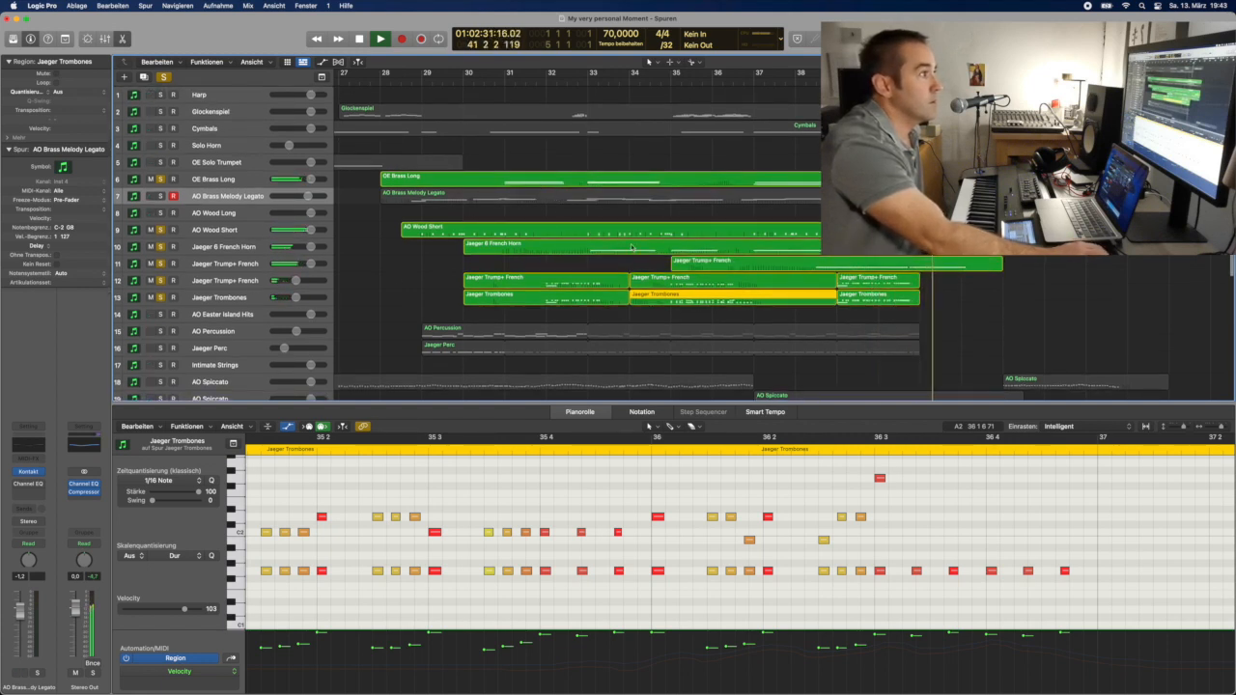
- Add AO Spiccato tracks 19 and 20, AO Strings col Legno, AO String Legato, AO Strings and Jaeger Violins to the solo, and replay from bar 34
scroll(633, 248, down, 5)
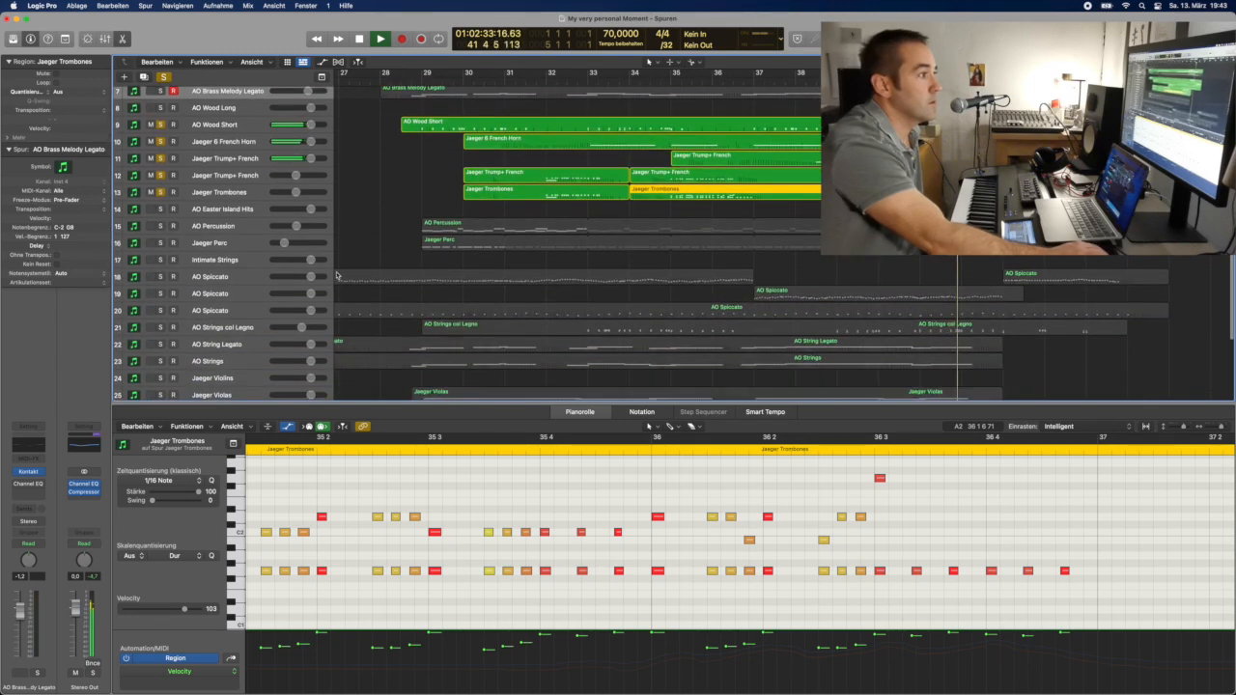
click(160, 294)
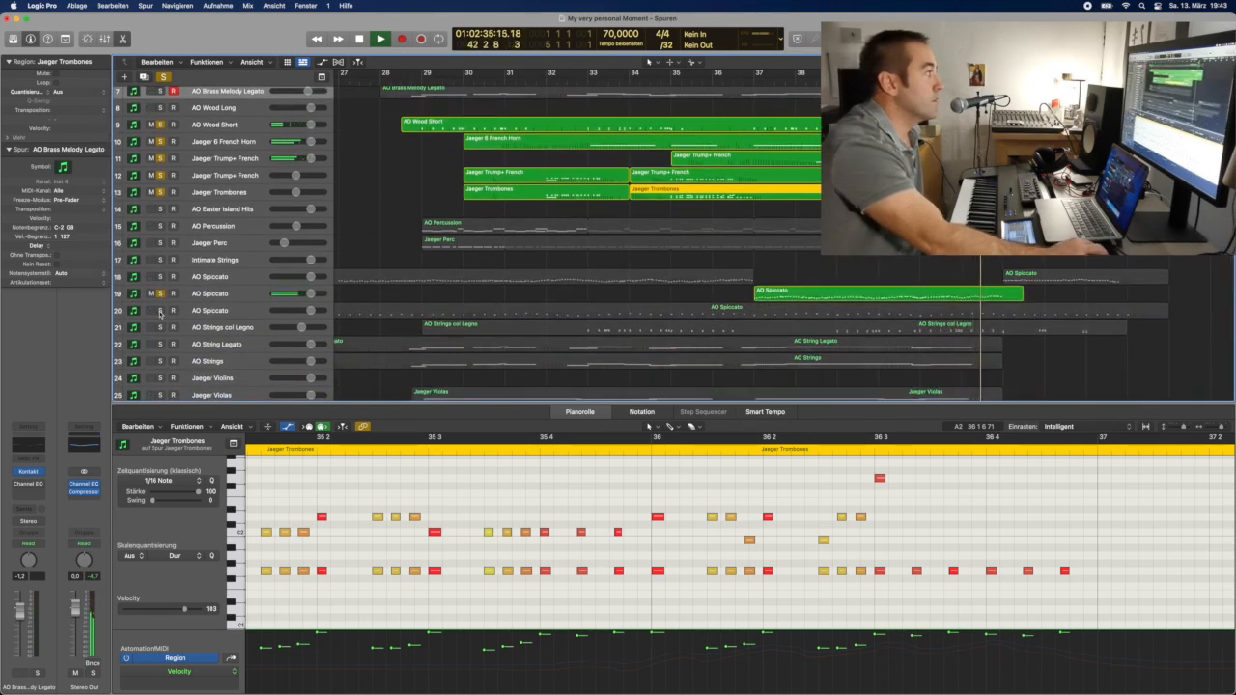
click(160, 310)
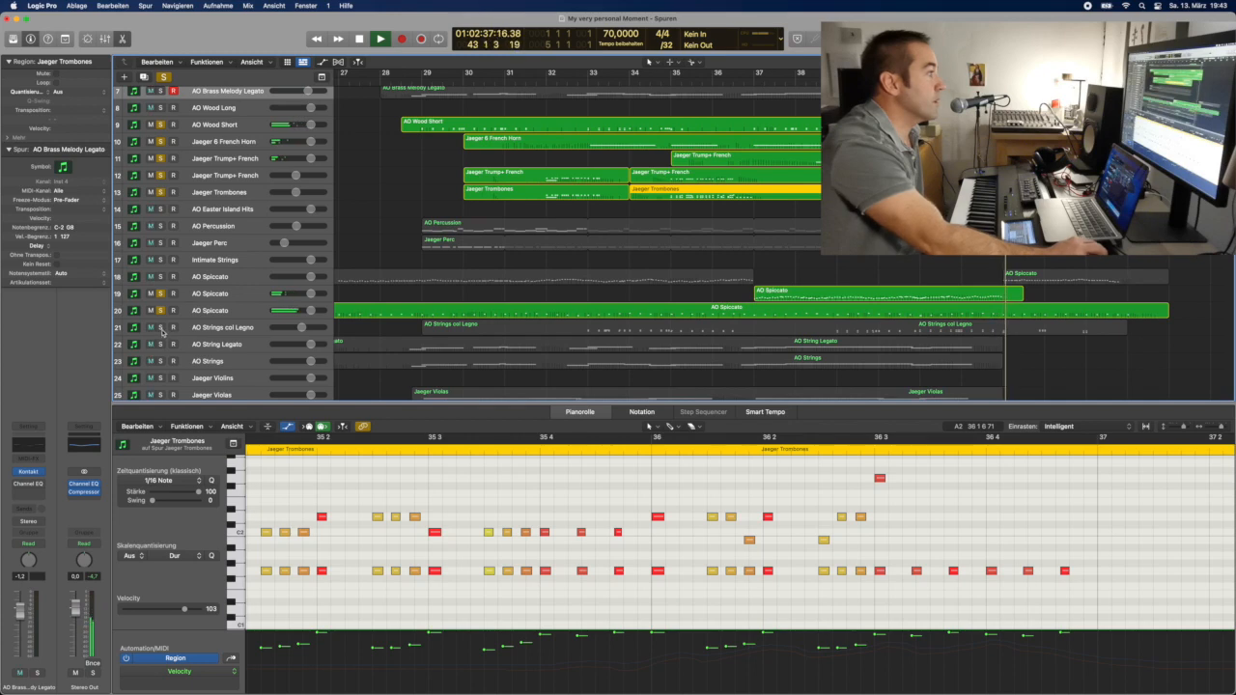
click(161, 328)
click(160, 343)
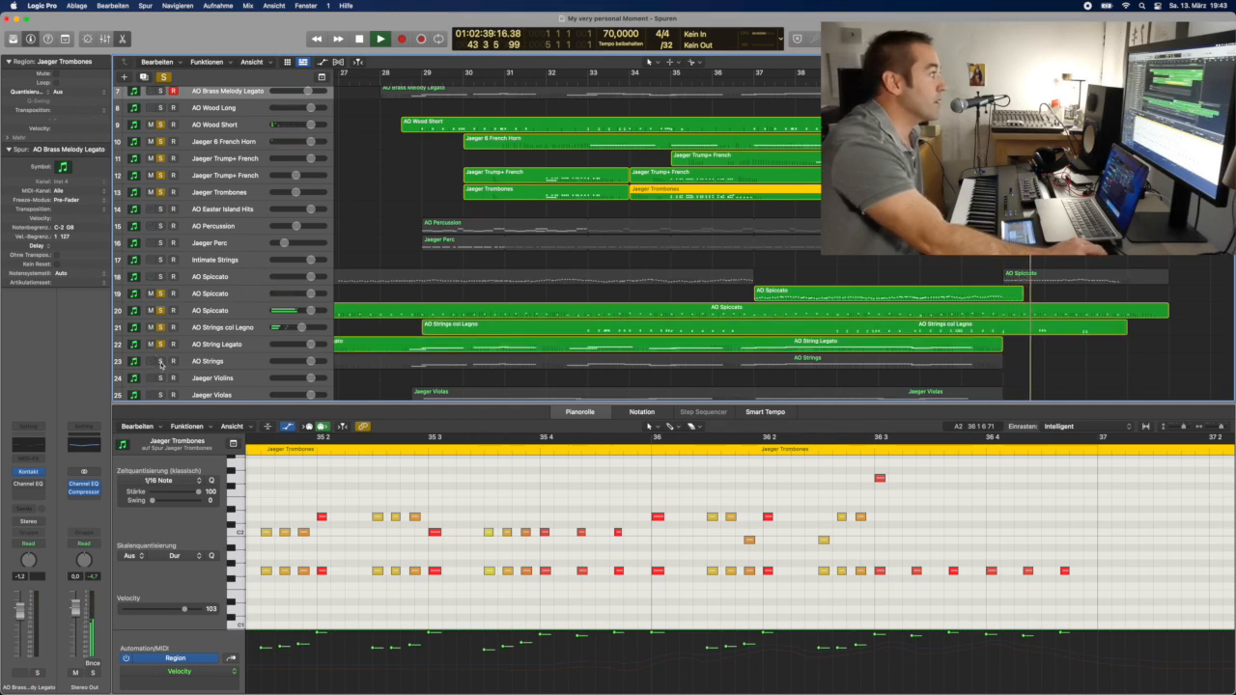
click(161, 362)
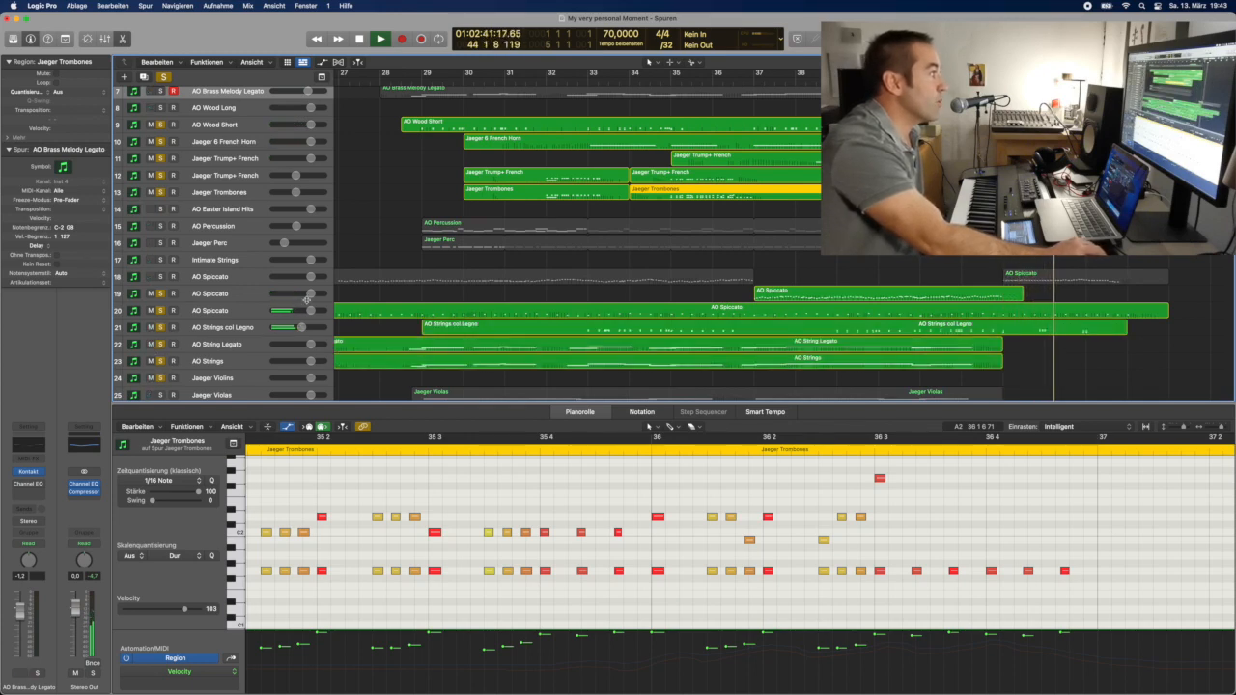
scroll(293, 307, down, 4)
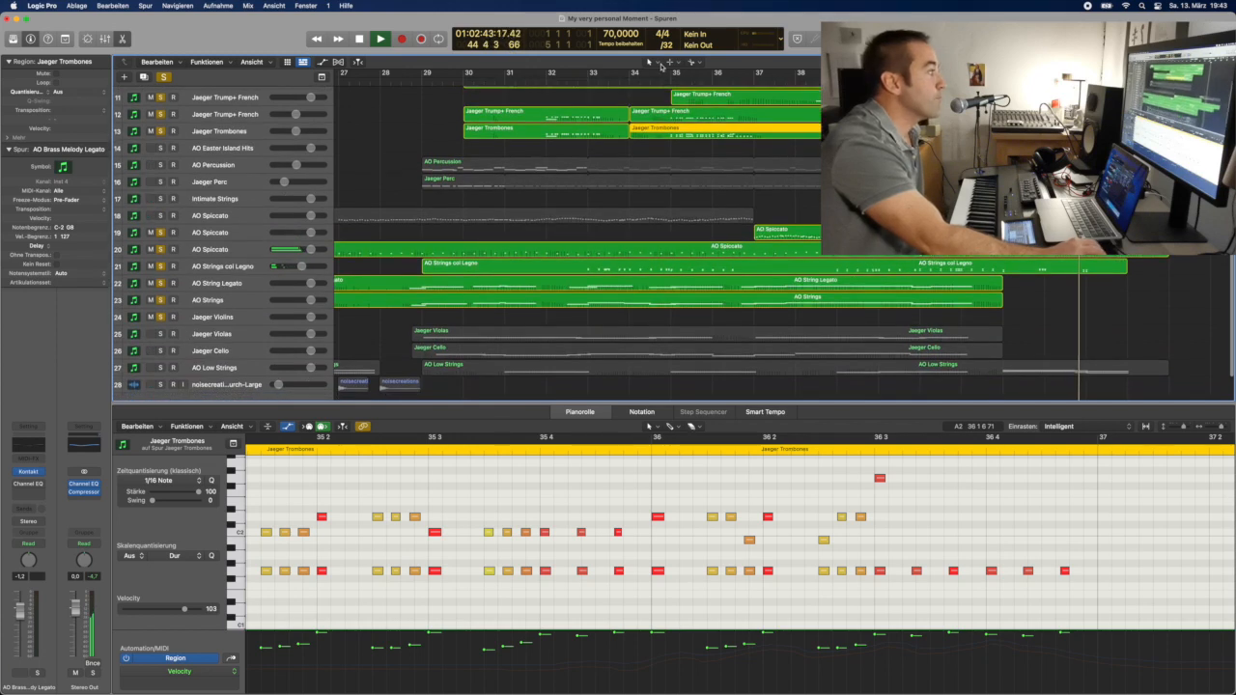
click(656, 66)
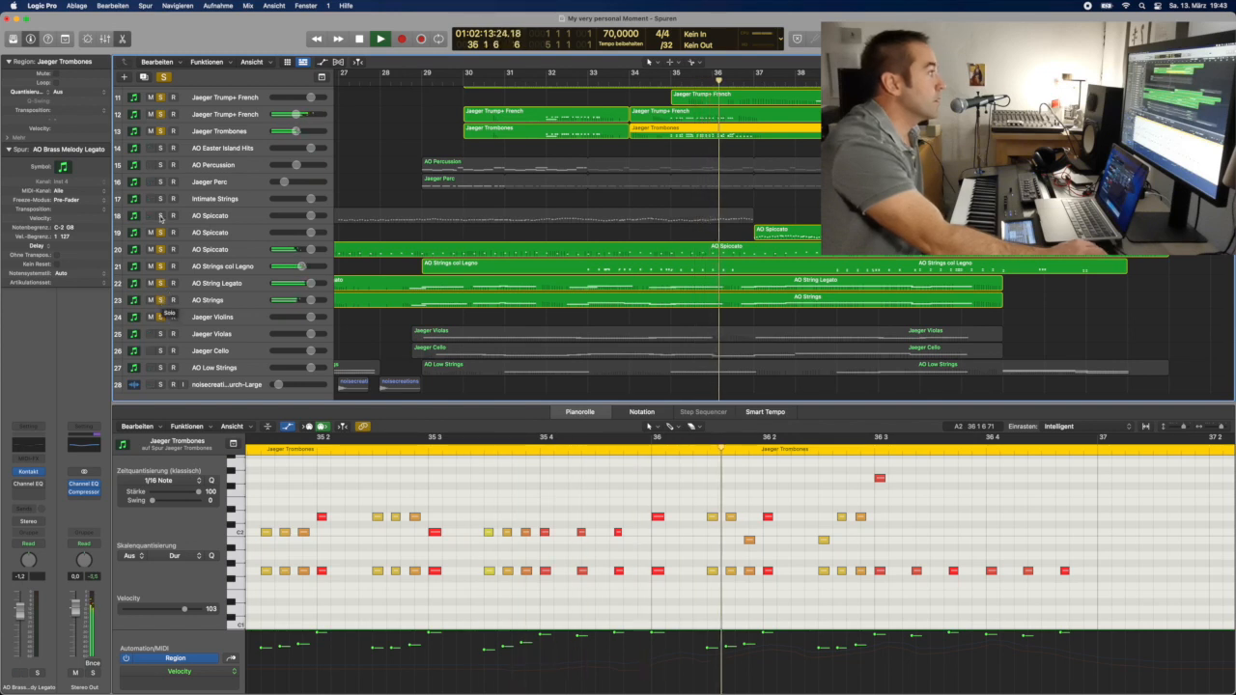
- Add AO Percussion, Jaeger Perc and AO Spiccato track 18 to the solo during playback, and stop at bar 38
click(161, 166)
click(161, 183)
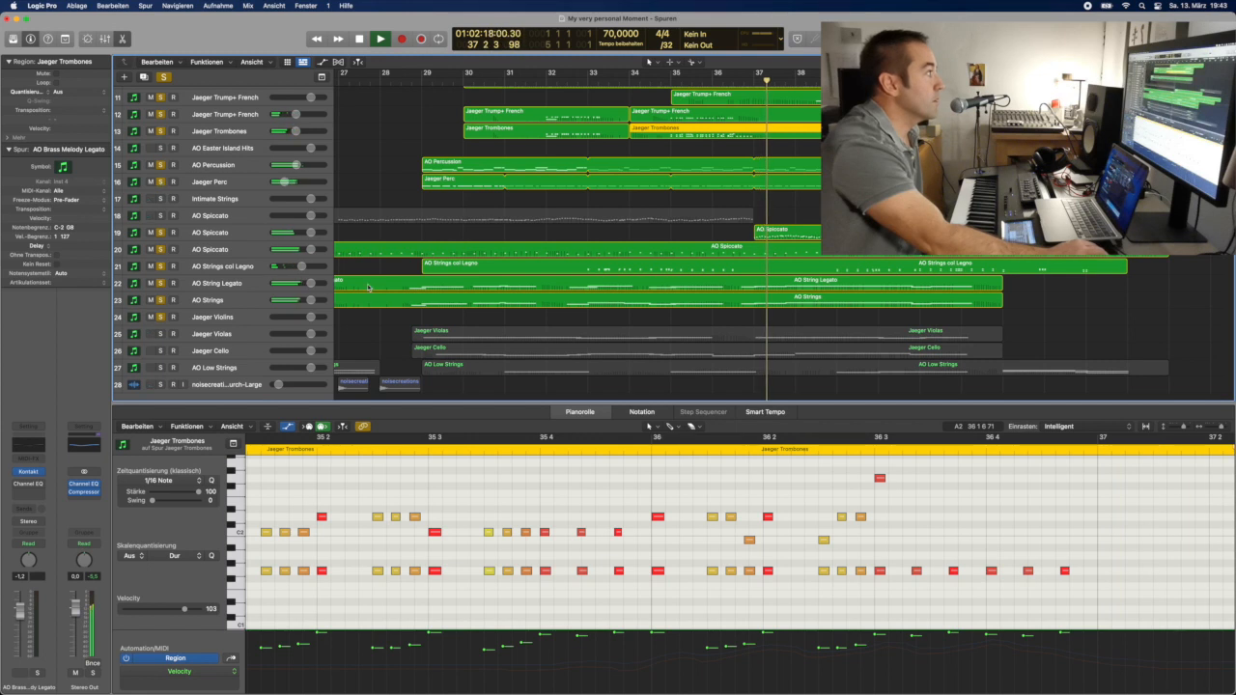
scroll(368, 287, down, 1)
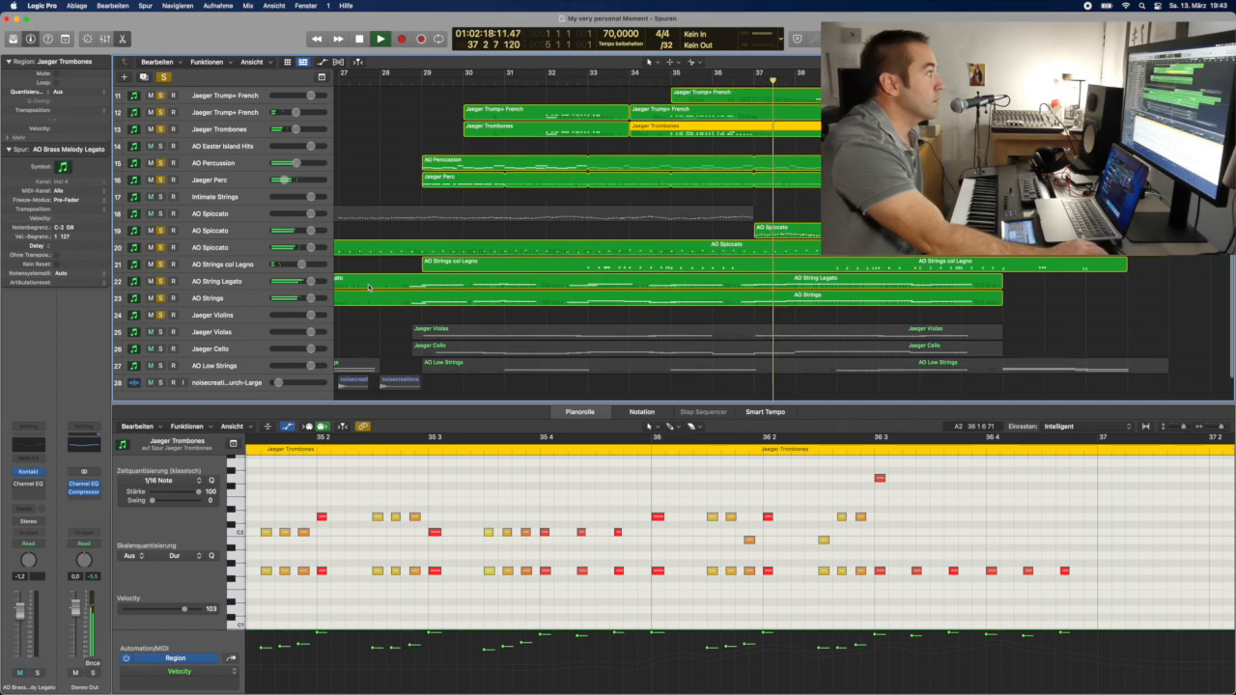
click(162, 214)
key(space)
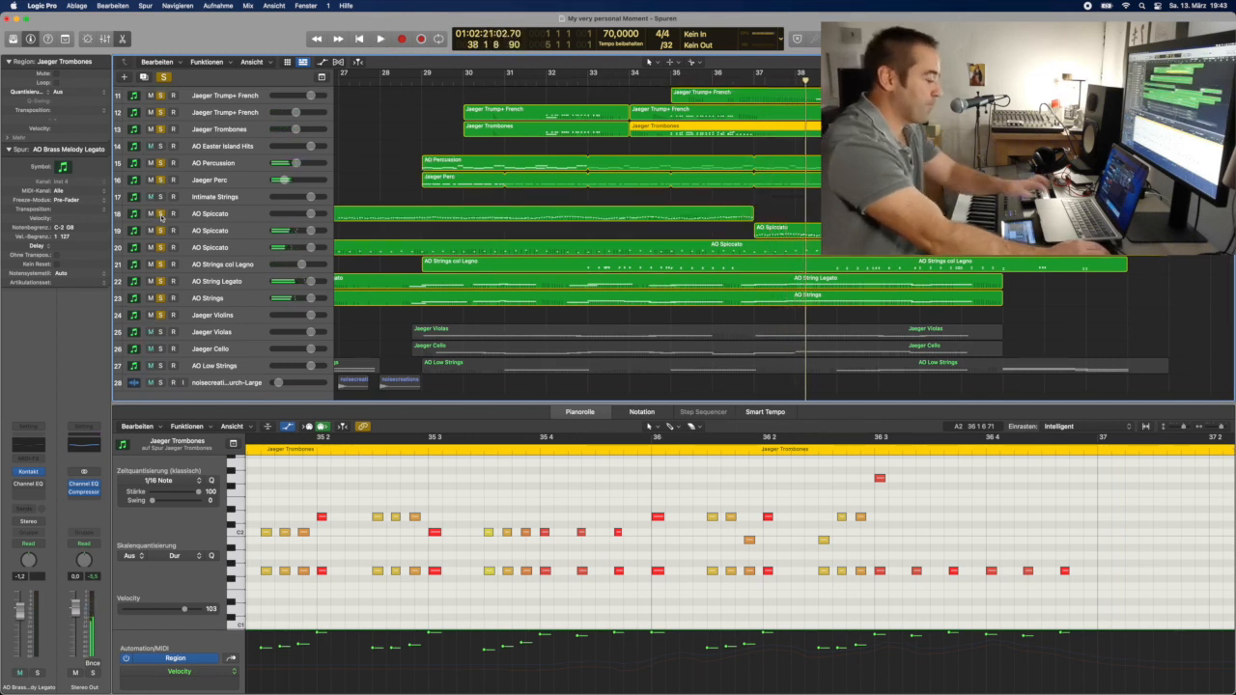
- Add Jaeger Violas, Jaeger Cello and AO Low Strings to the solo, and replay from bar 29
click(160, 332)
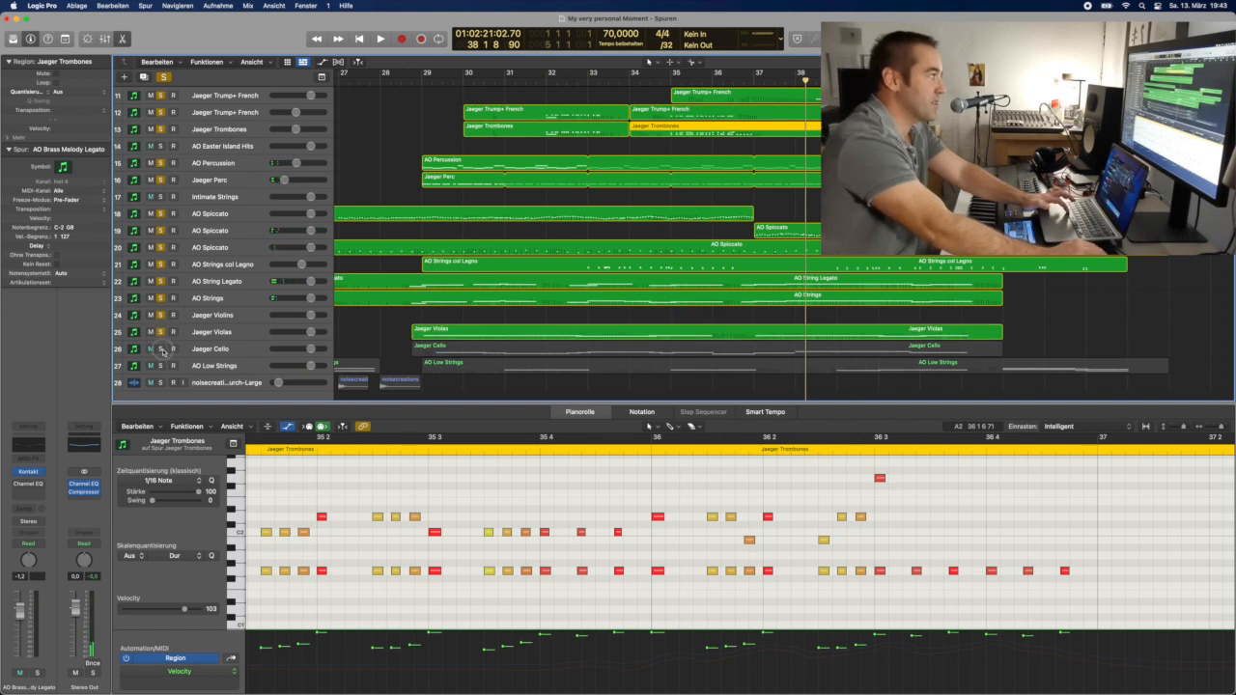
click(160, 349)
click(161, 366)
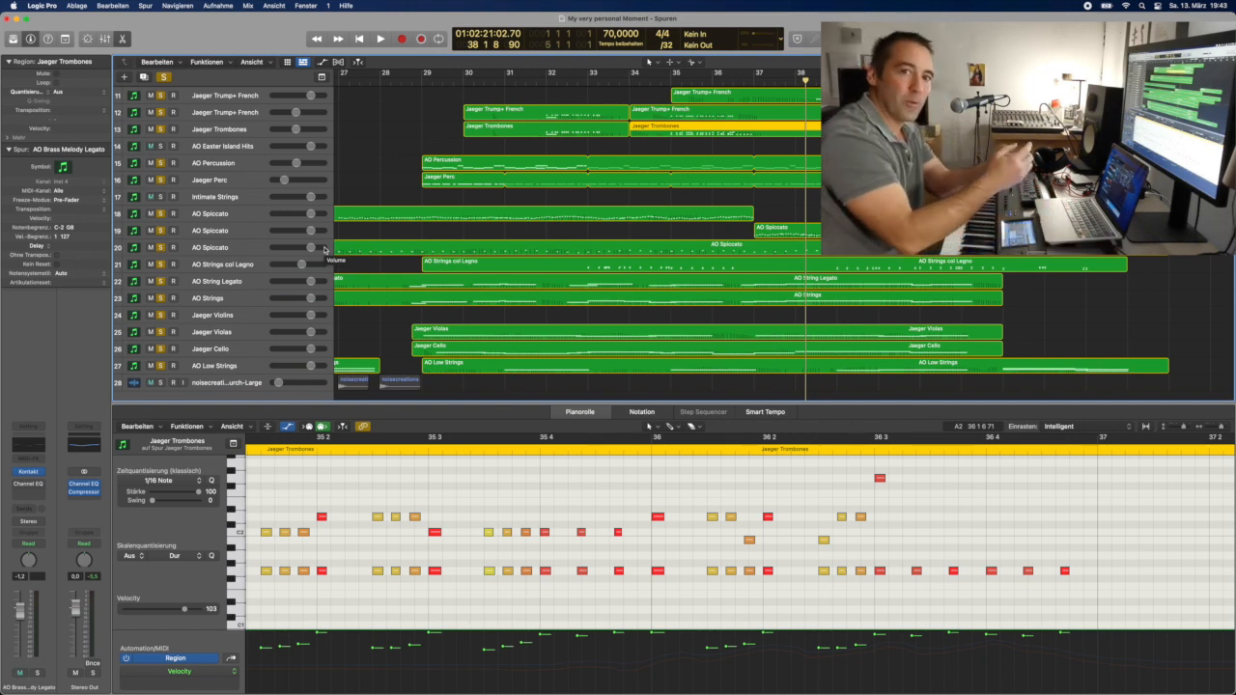
click(429, 81)
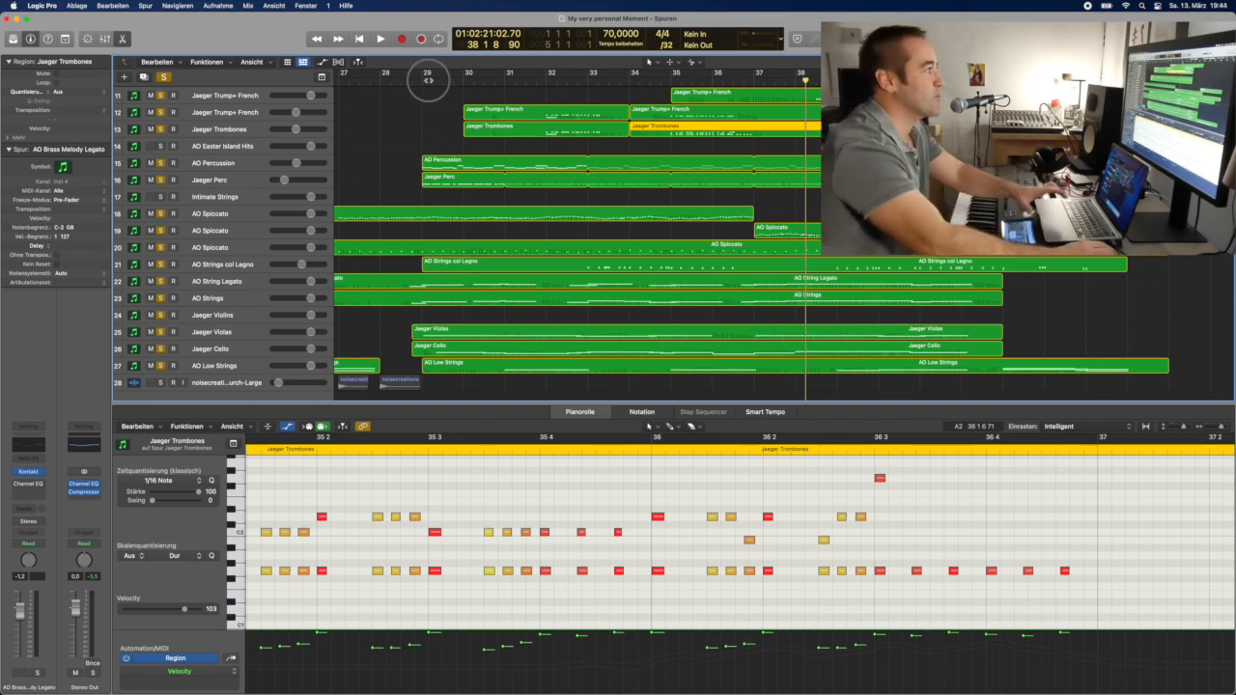
key(space)
scroll(480, 249, down, 1)
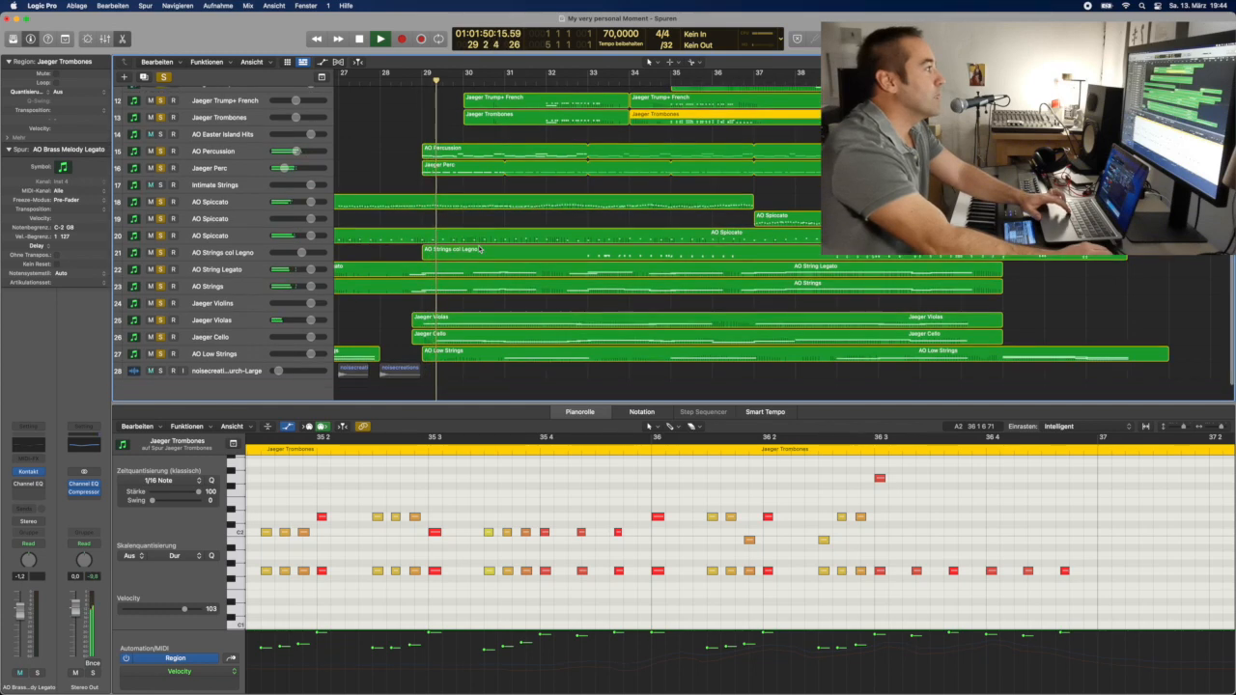
- Add Glockenspiel and Cymbals to the solo during playback, stop at bar 32, and solo AO Brass Melody Legato as well
scroll(480, 249, up, 10)
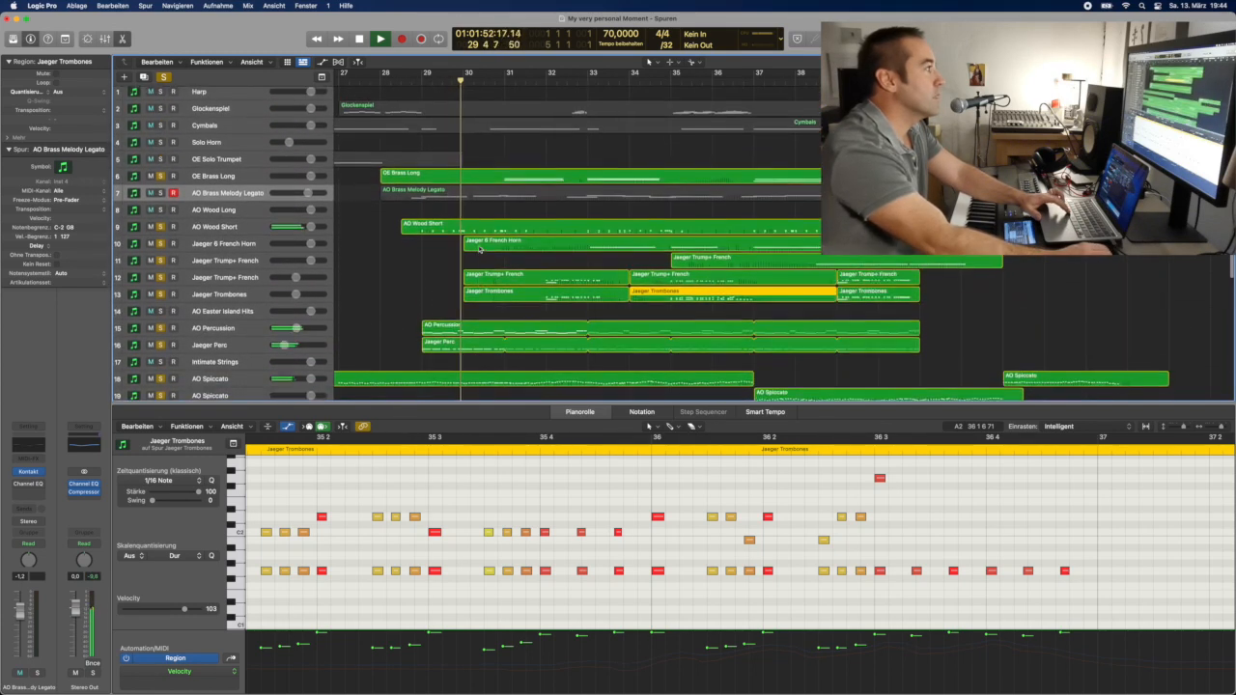
click(162, 113)
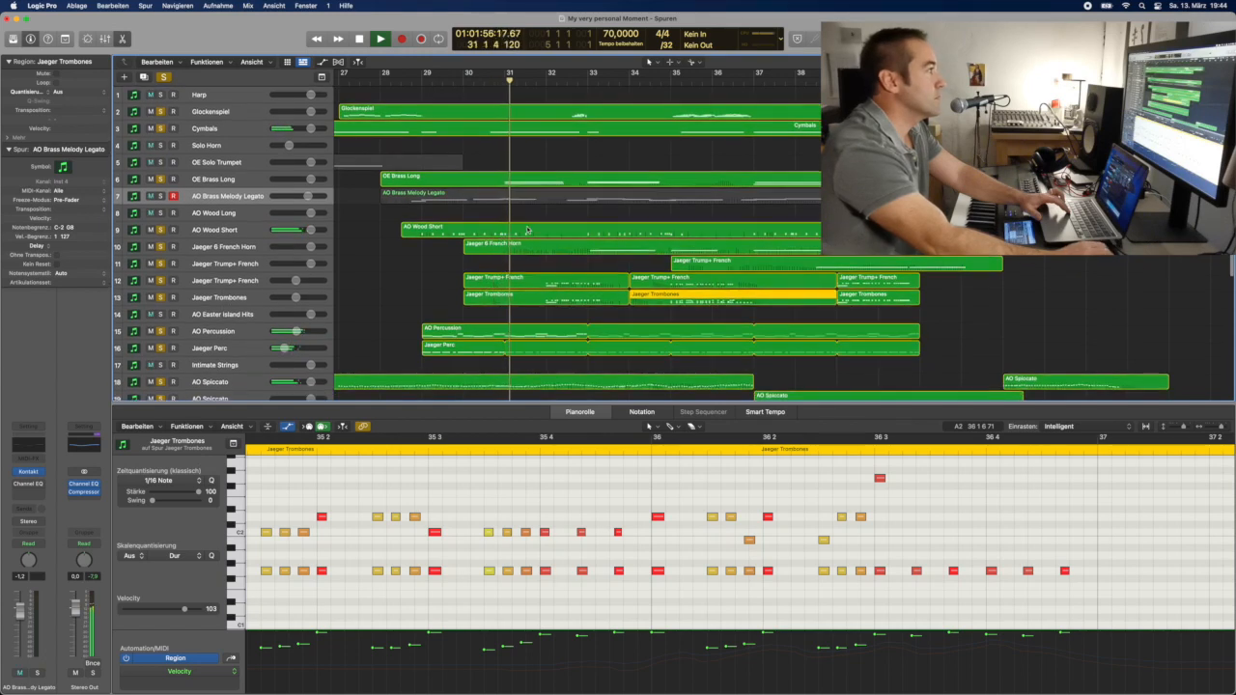
scroll(526, 229, down, 4)
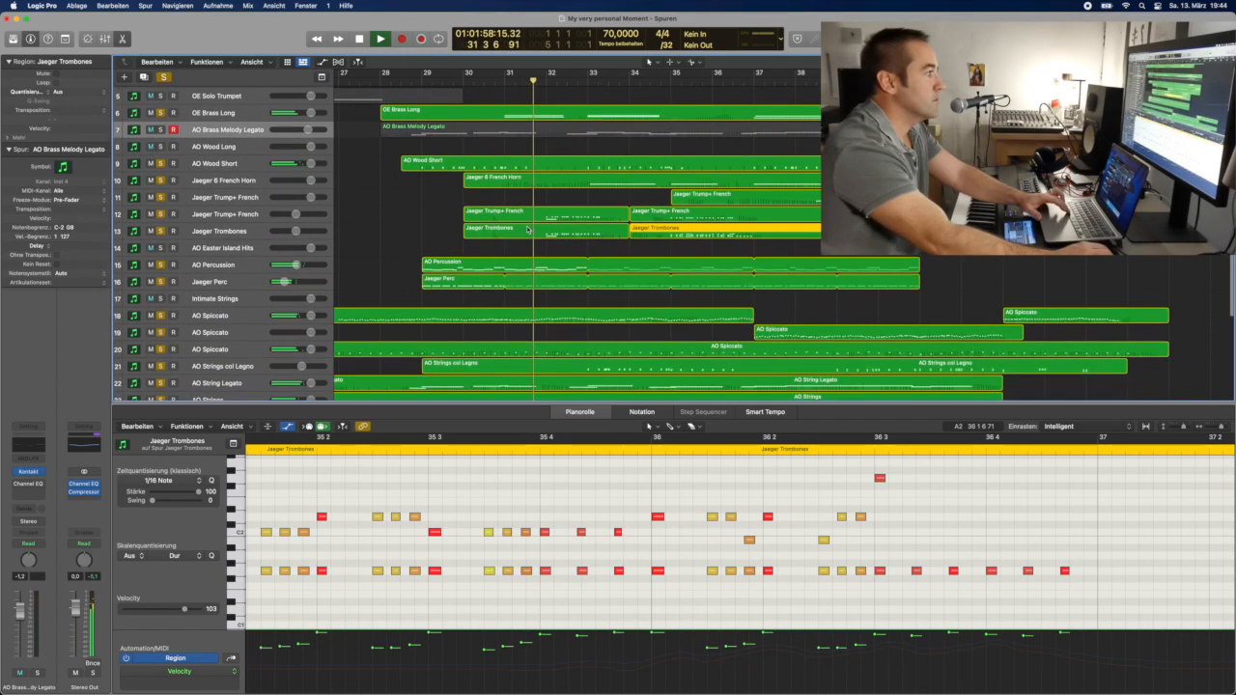
key(space)
click(160, 128)
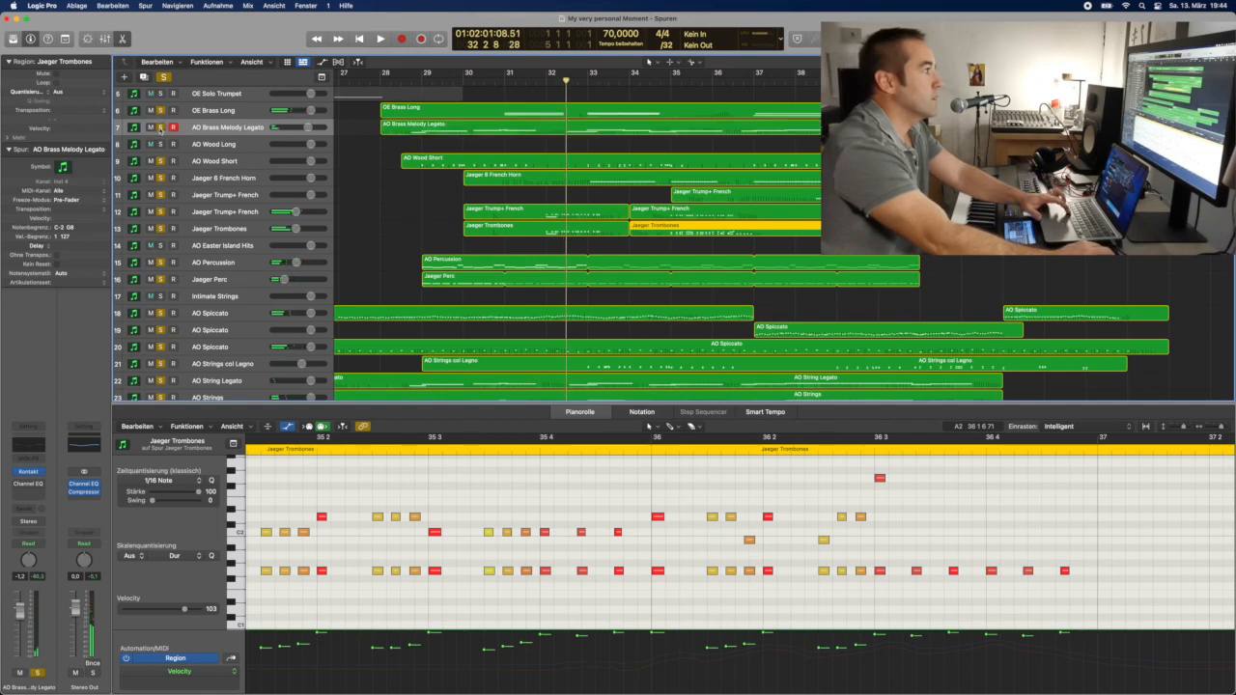
- Clear all track solos, play the full arrangement from bar 32 while following the tracks, and stop in bar 37
click(163, 77)
key(space)
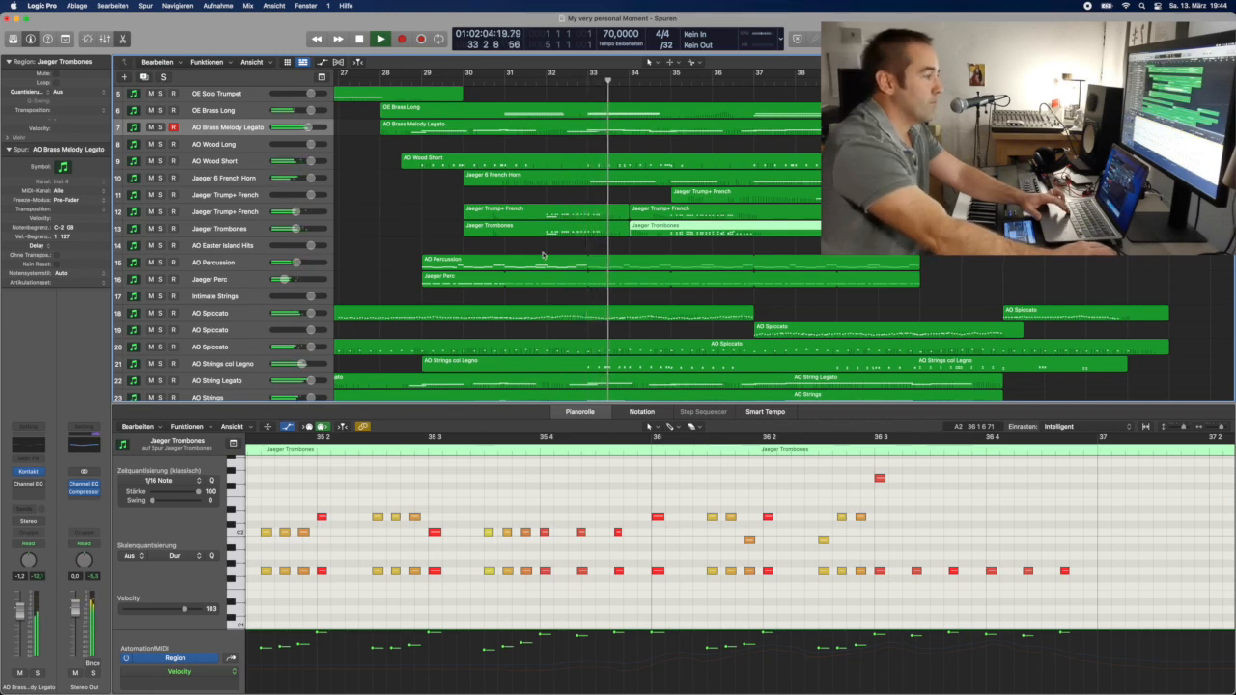
scroll(544, 256, down, 2)
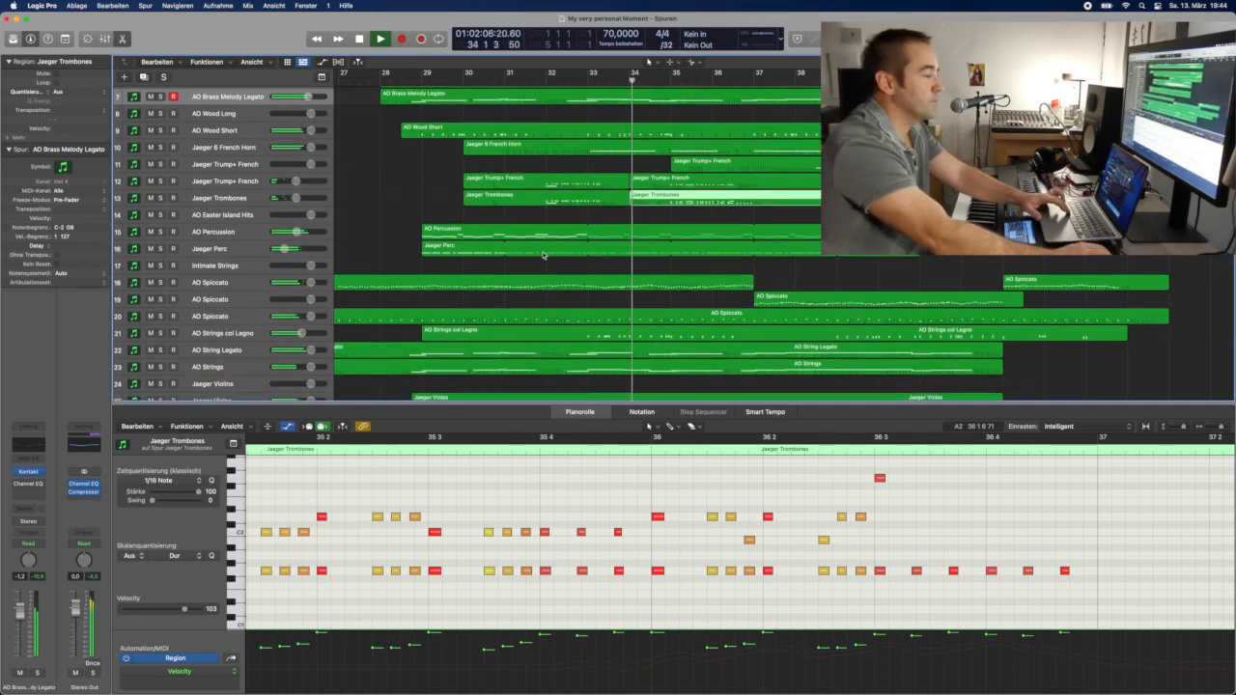
scroll(544, 256, down, 1)
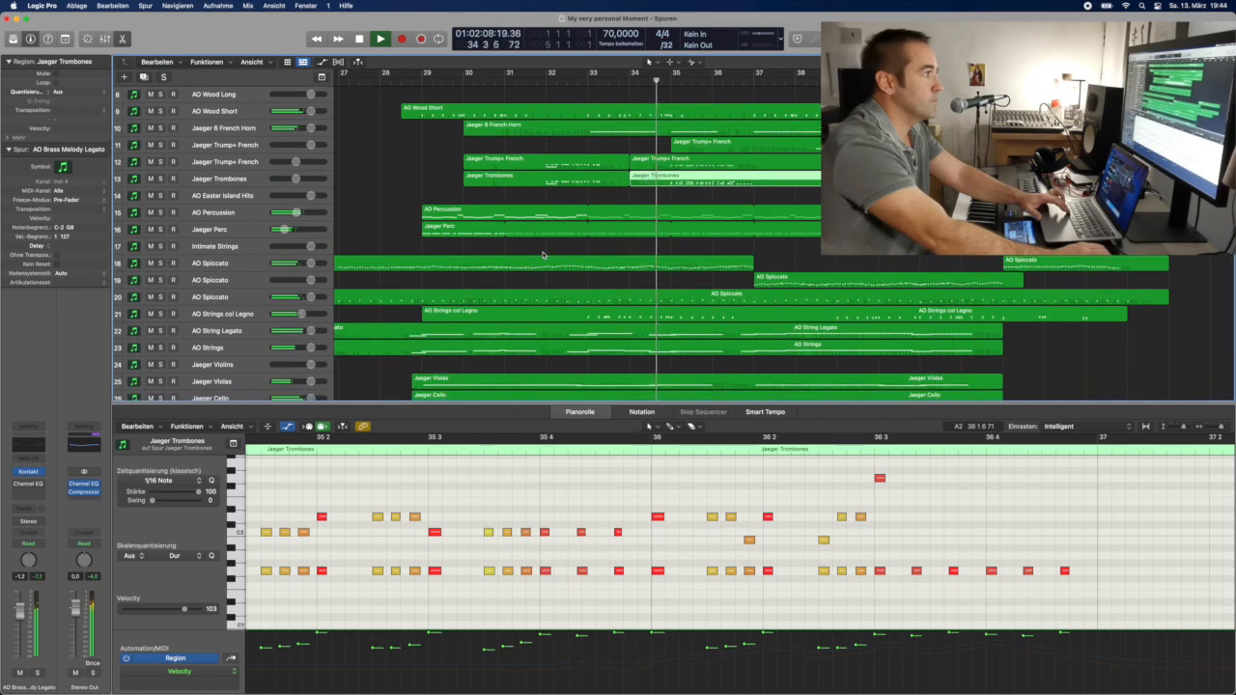
scroll(543, 256, right, 2)
scroll(544, 256, down, 5)
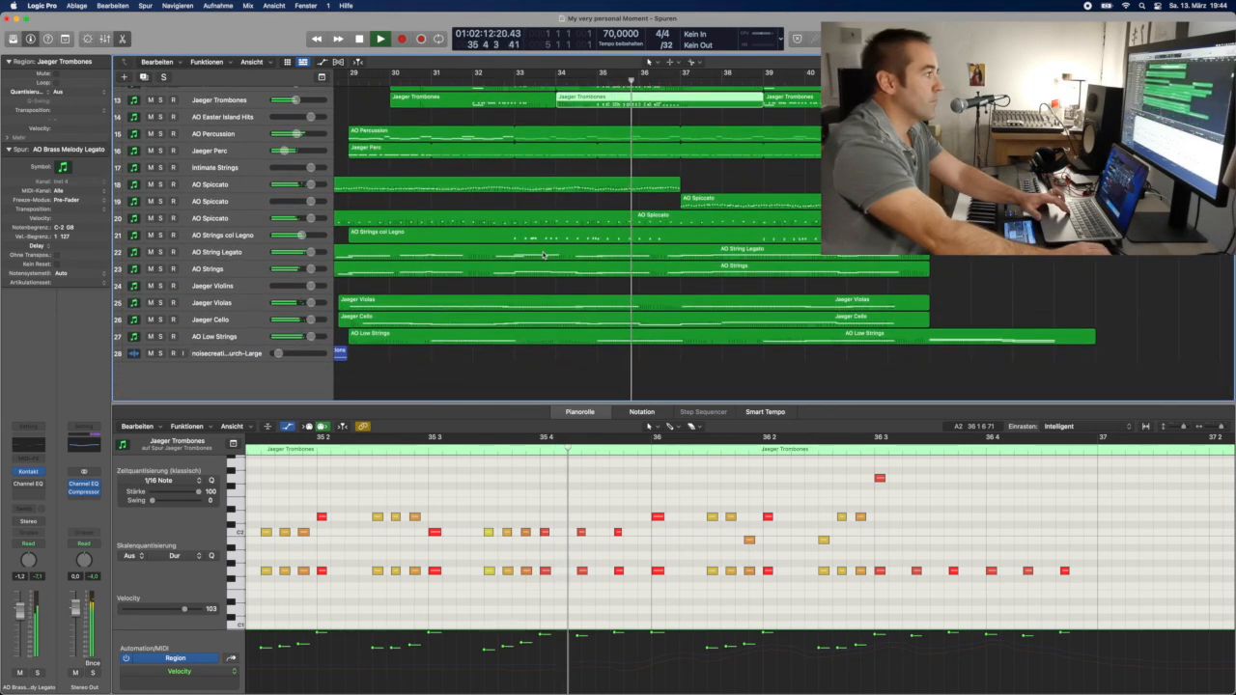
scroll(544, 255, up, 6)
scroll(544, 256, up, 6)
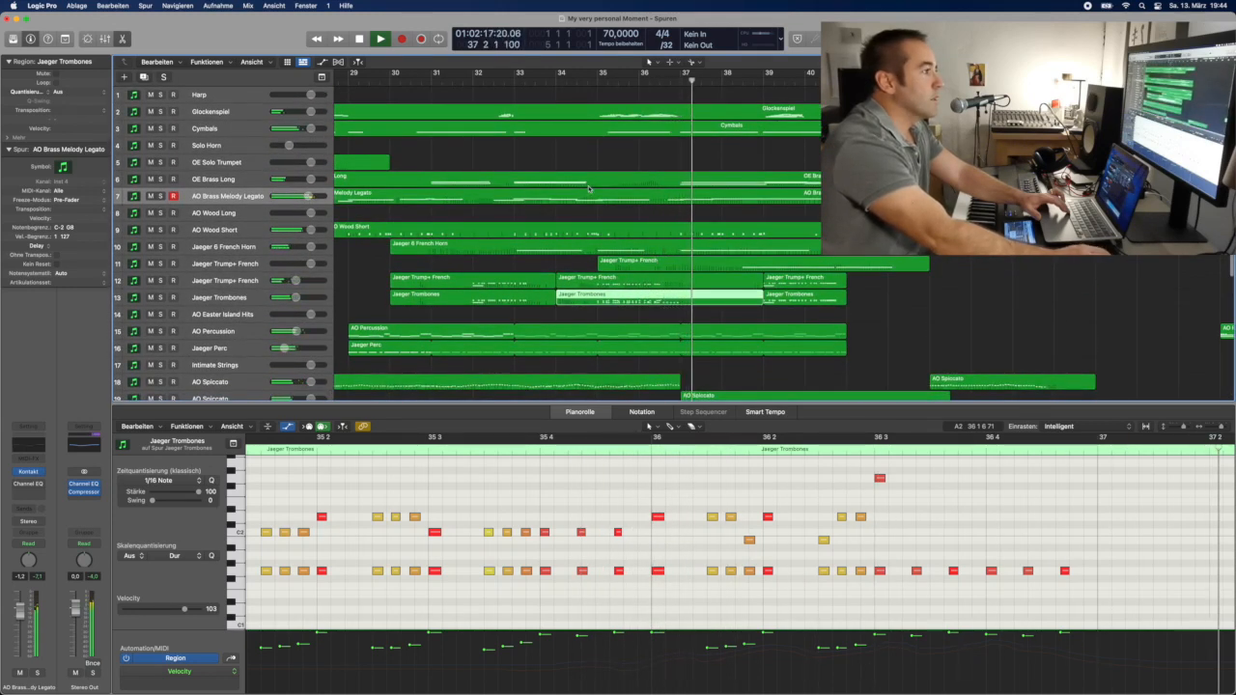
click(359, 40)
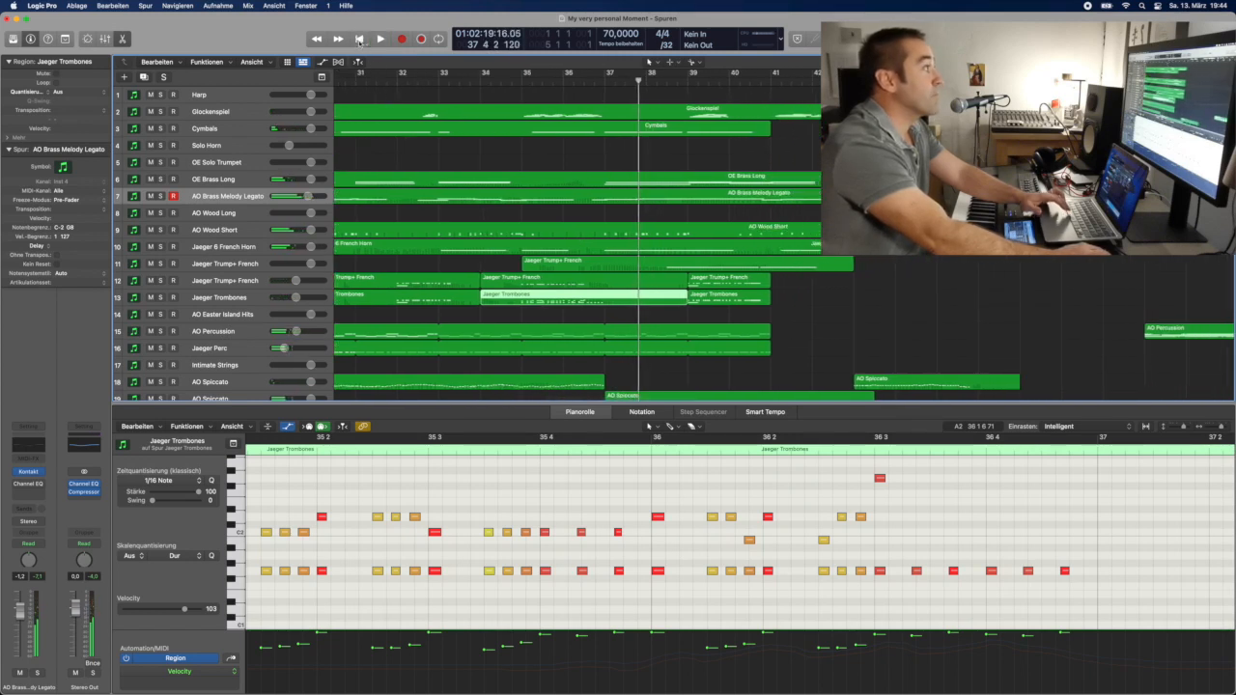